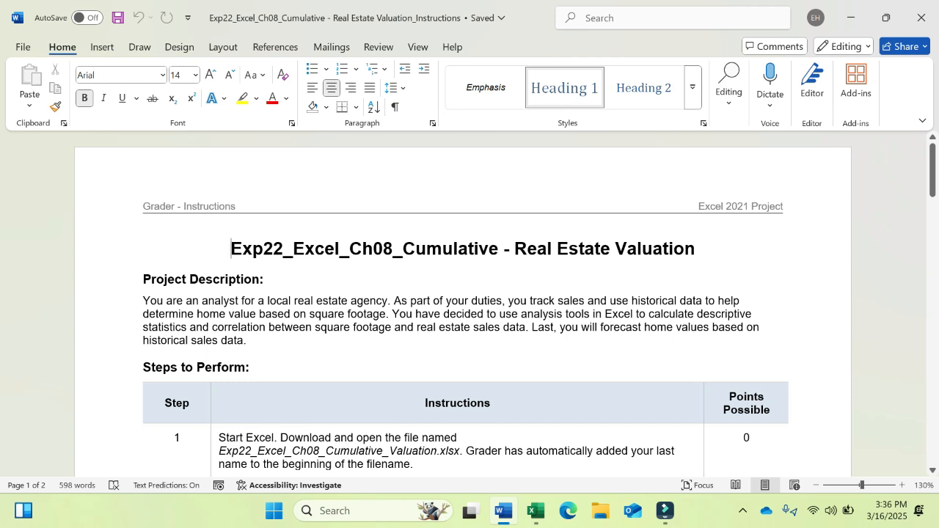
- Highlight "use analysis tools", "statistics and correlation" and "forecast home values" in yellow in the Project Description paragraph
left_click_drag(501, 314, 593, 314)
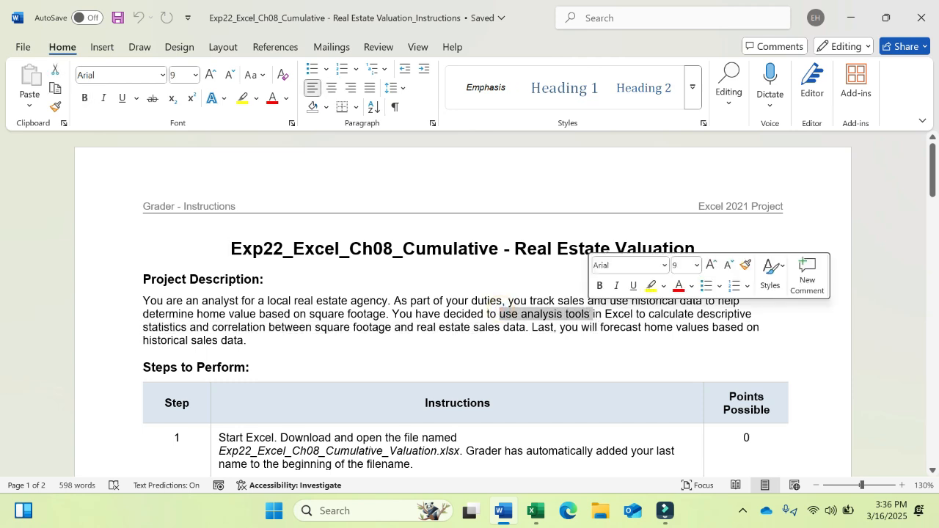
left_click(651, 285)
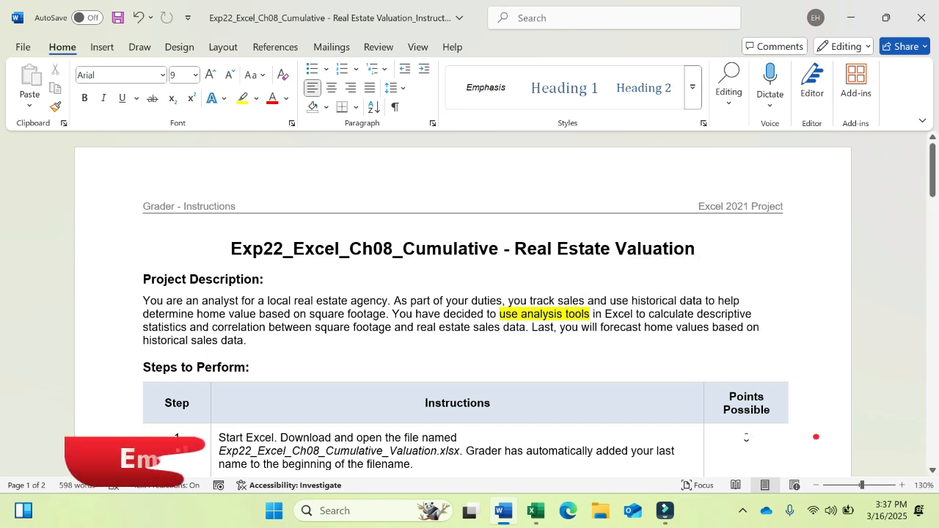
left_click_drag(143, 327, 269, 327)
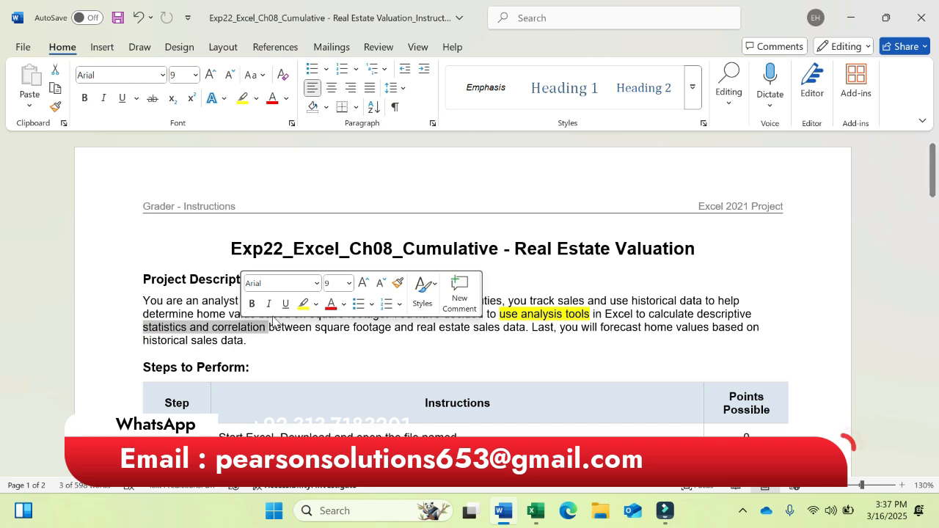
left_click(297, 307)
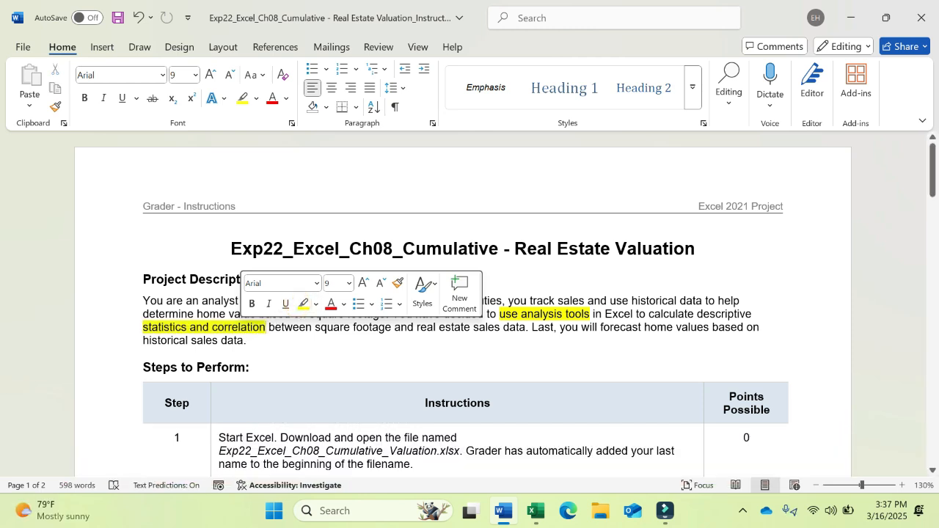
left_click(336, 342)
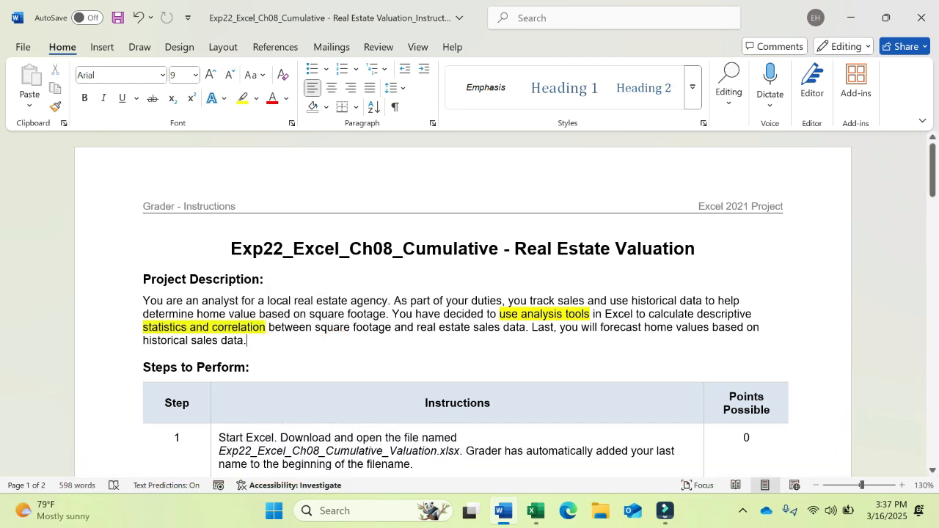
left_click_drag(602, 328, 711, 328)
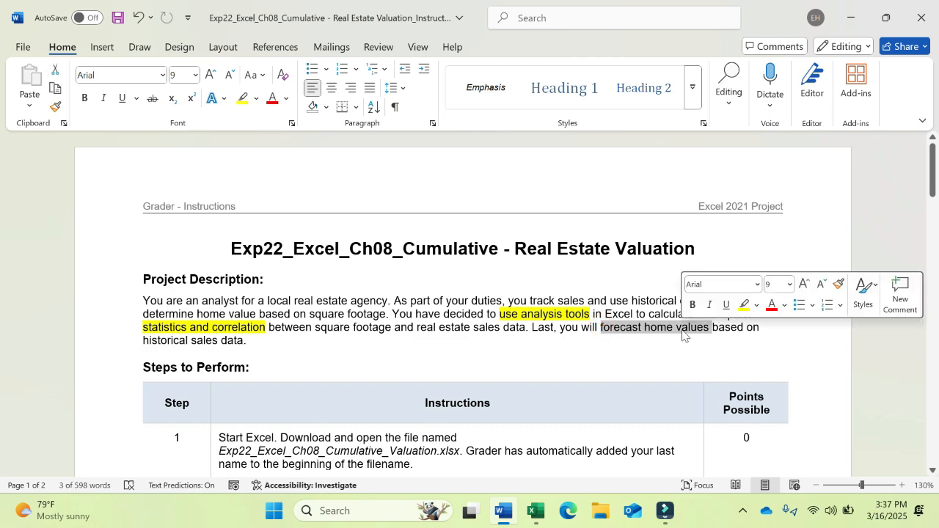
left_click(743, 303)
left_click(528, 343)
- Read the step 2 instruction and compare it with the Sales Data worksheet in Excel, returning to the Word document
scroll(528, 343, "down", 4)
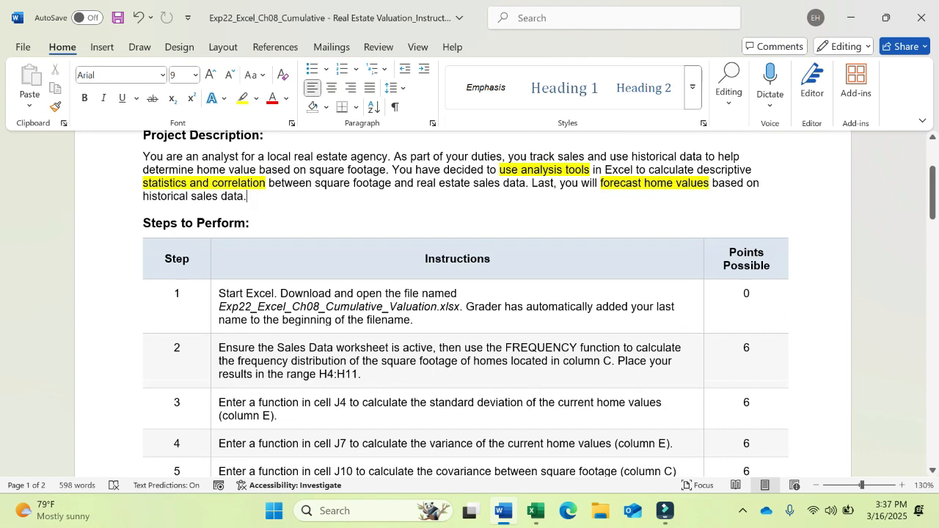
left_click(535, 515)
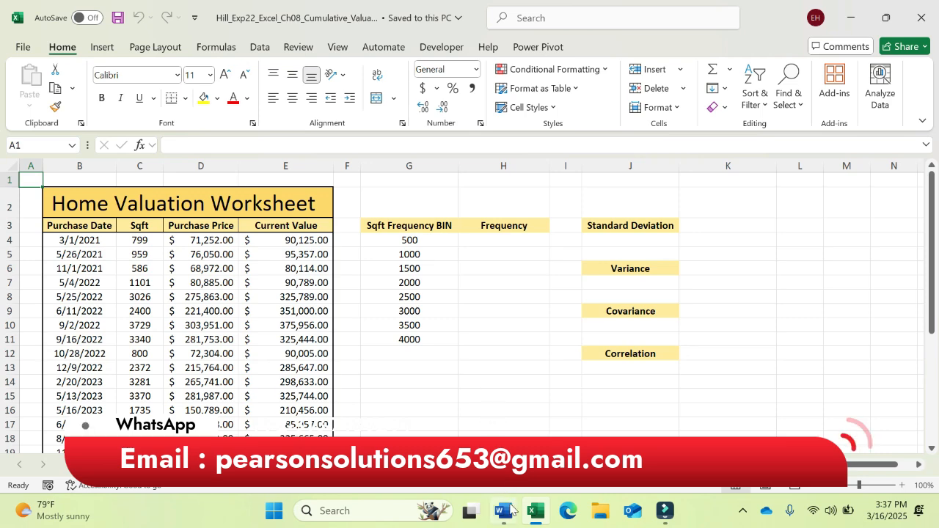
left_click(504, 511)
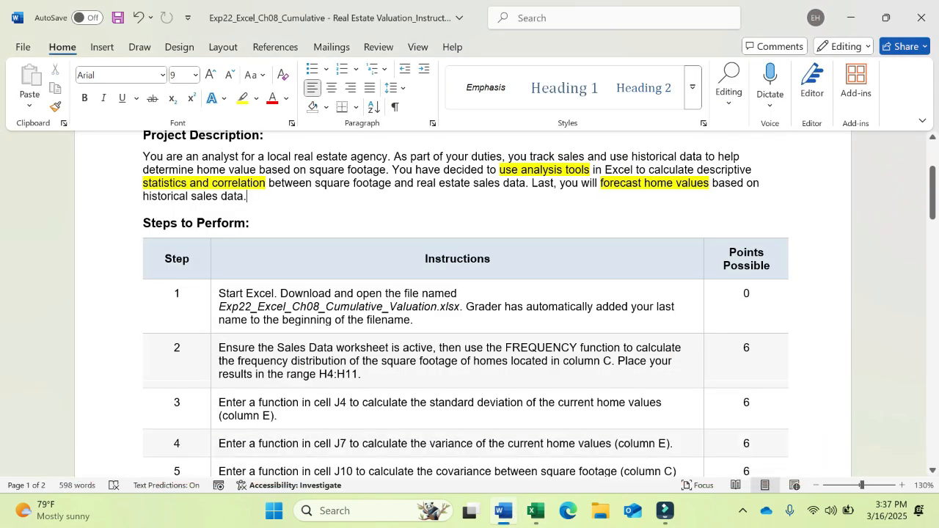
left_click(299, 360)
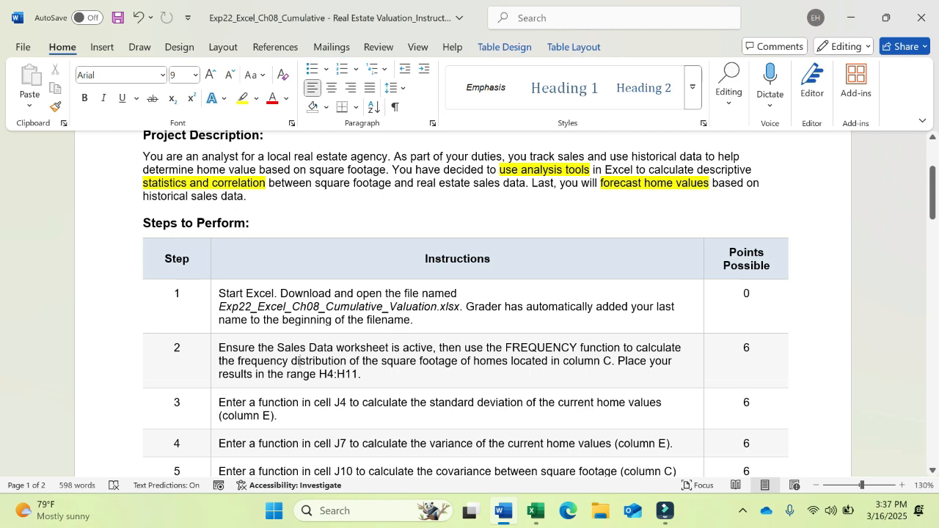
left_click(536, 511)
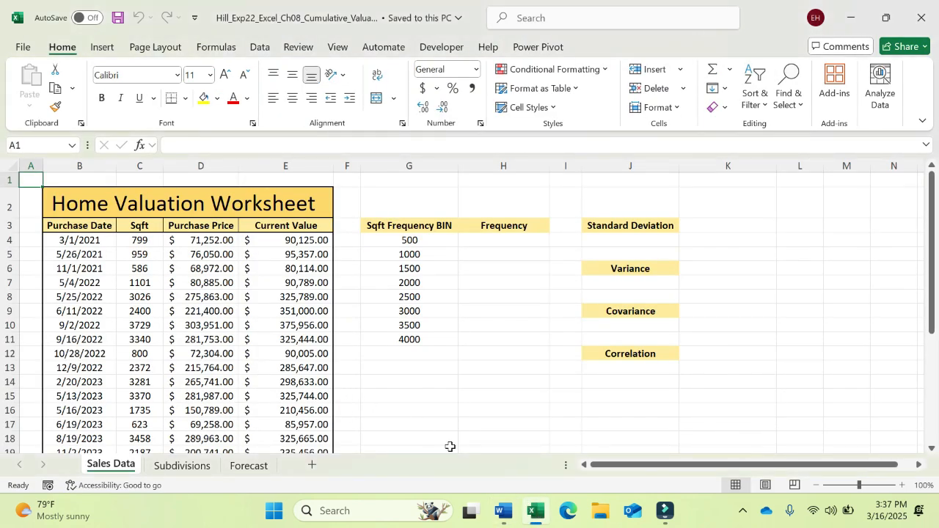
left_click(514, 514)
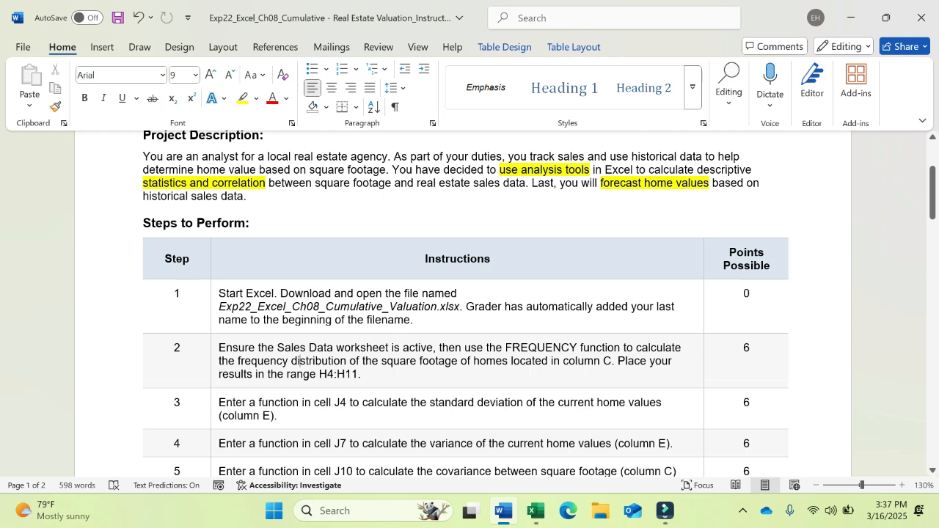
- Copy the range reference H4:H11 from step 2 and use it to select that range on Excel's Sales Data sheet
left_click_drag(319, 375, 358, 374)
key("ctrl+c")
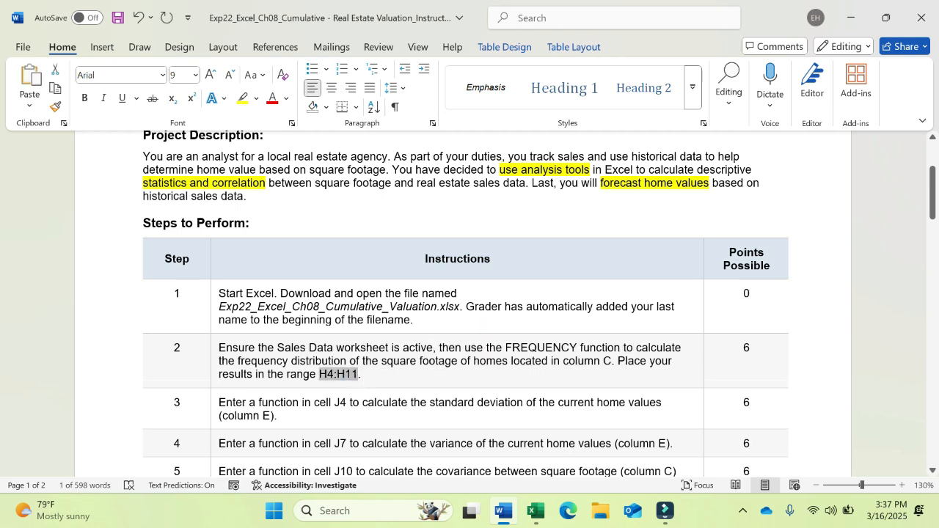
key("alt+Tab")
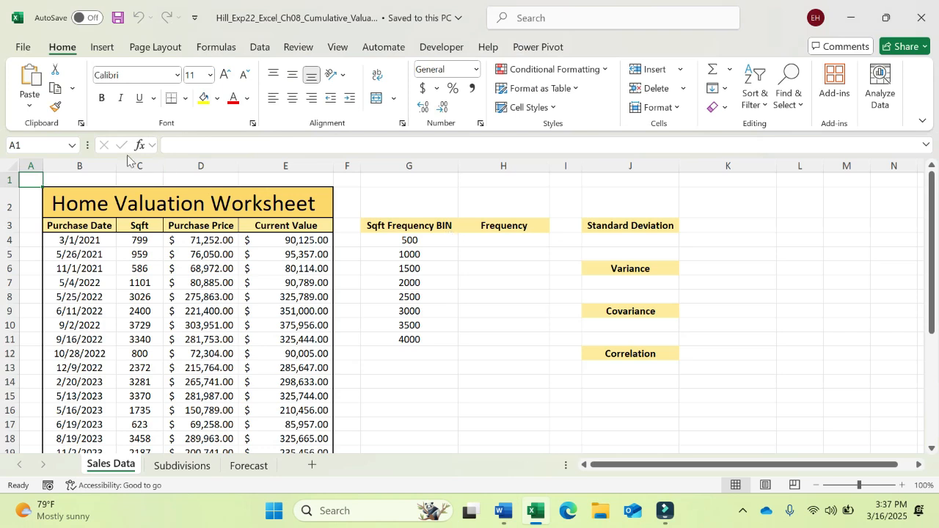
left_click(45, 145)
key("ctrl+v")
key("Return")
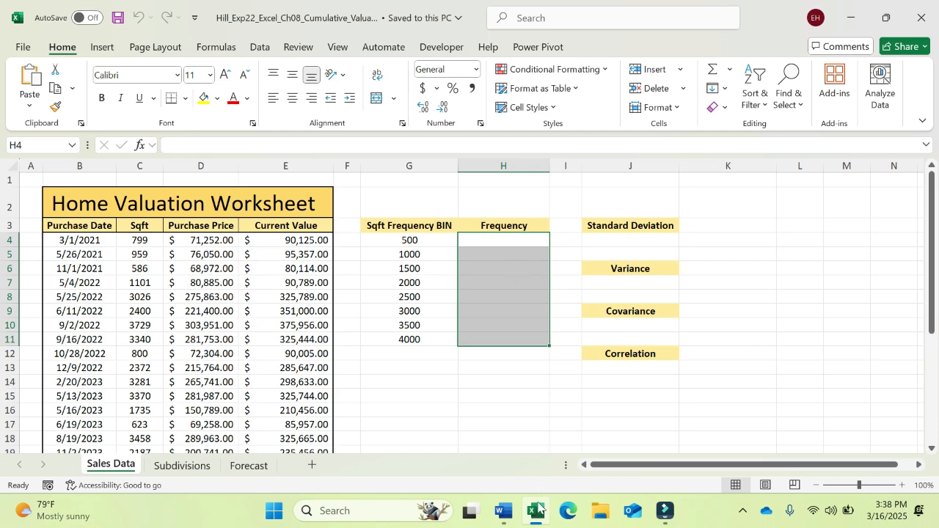
- Recheck step 2 in Word, then start a FREQUENCY formula in cell H4 of the Excel sheet with C4:C30 as the data array
left_click(499, 517)
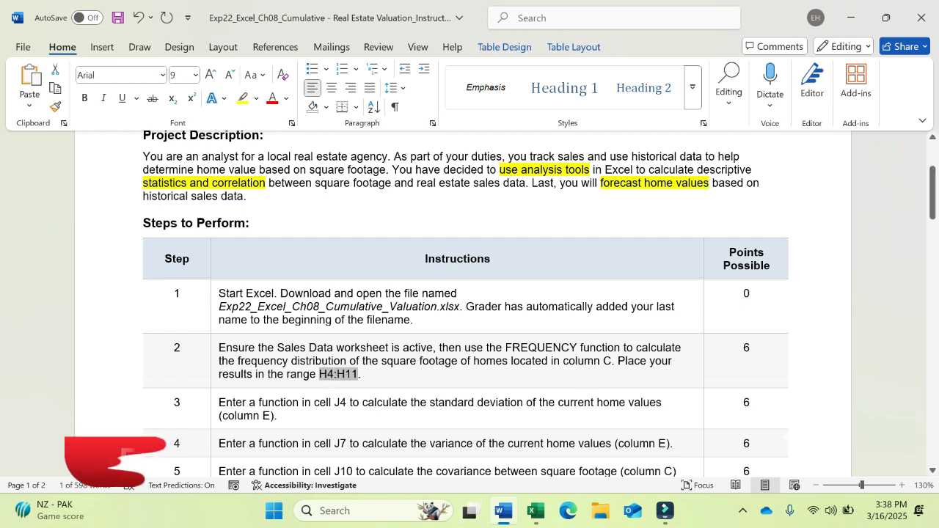
left_click(537, 513)
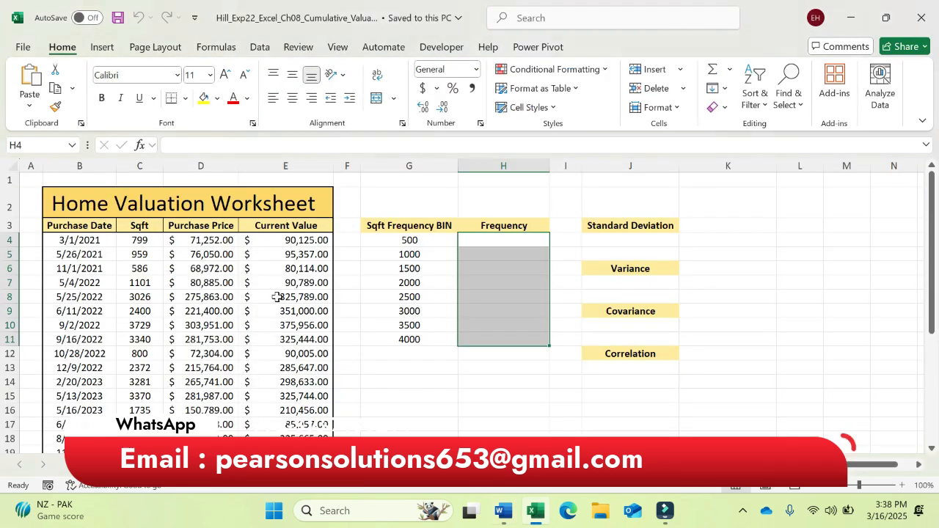
left_click_drag(125, 228, 140, 409)
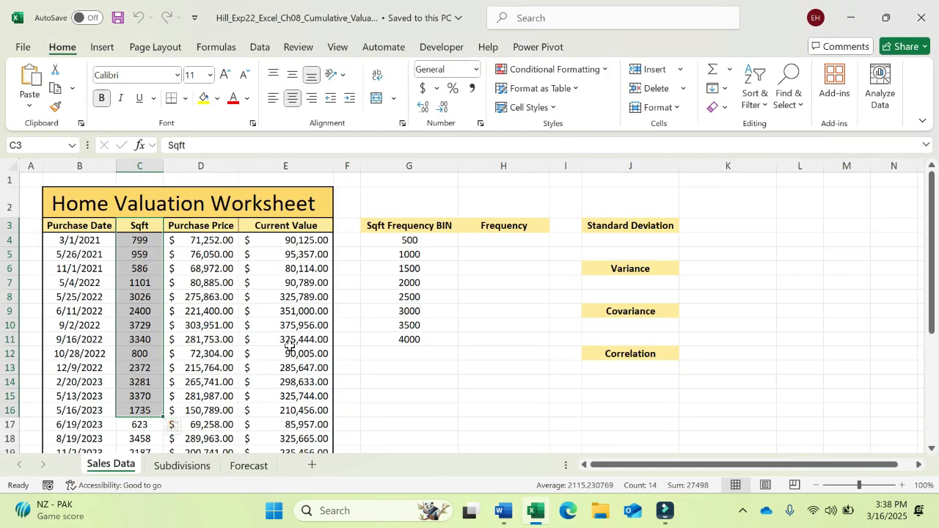
left_click(499, 242)
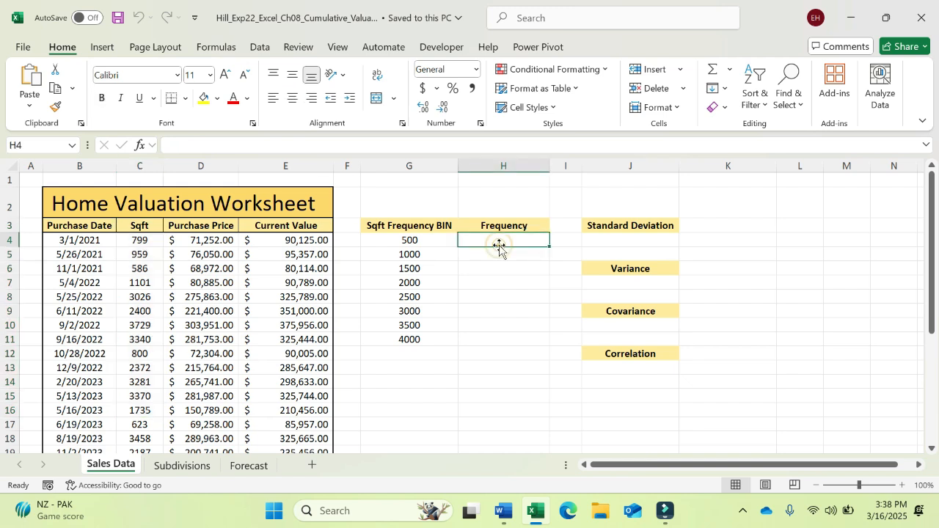
type("=")
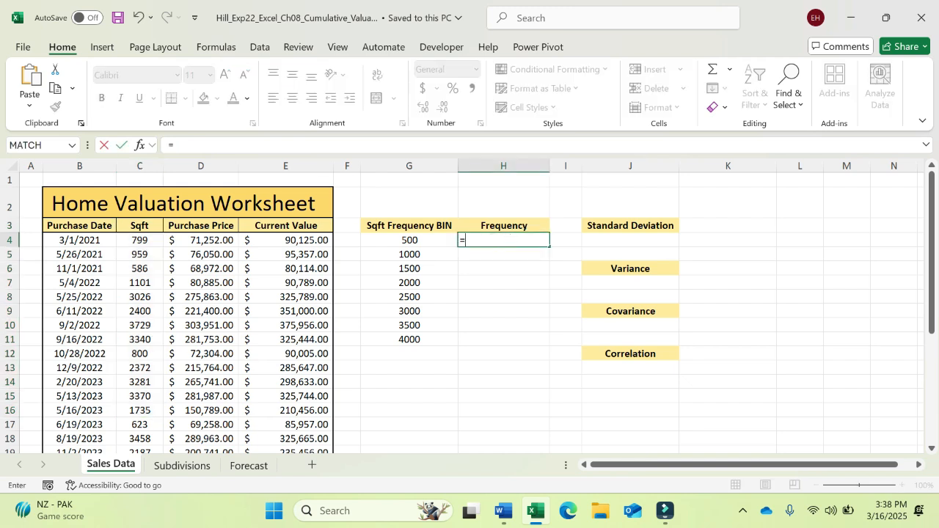
type("fre")
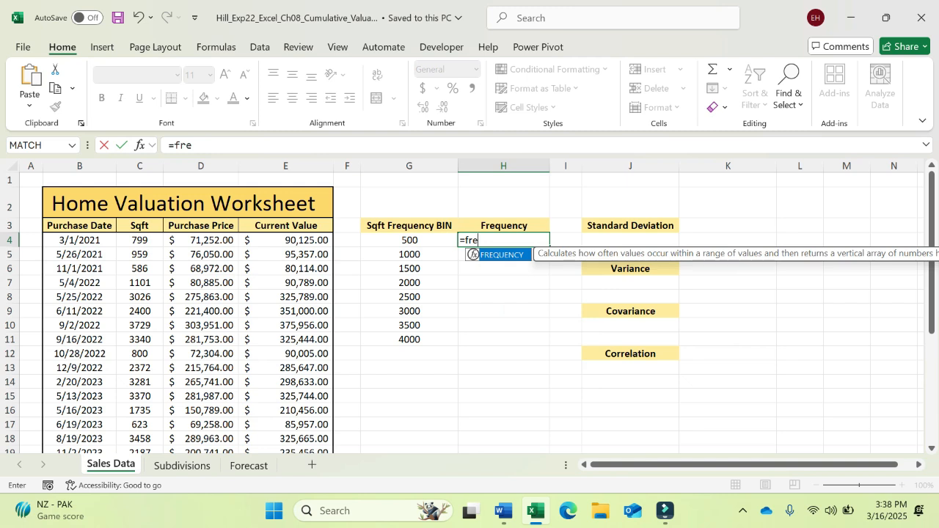
double_click(500, 256)
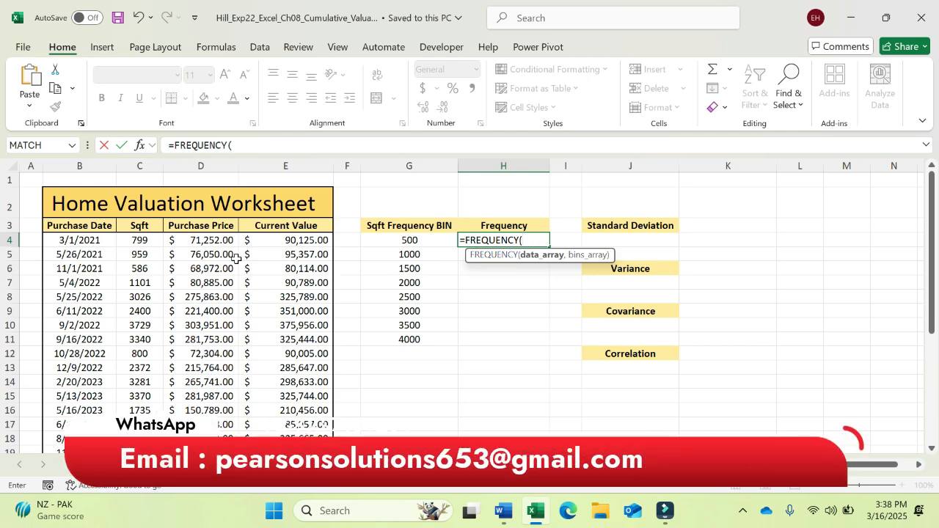
left_click(145, 239)
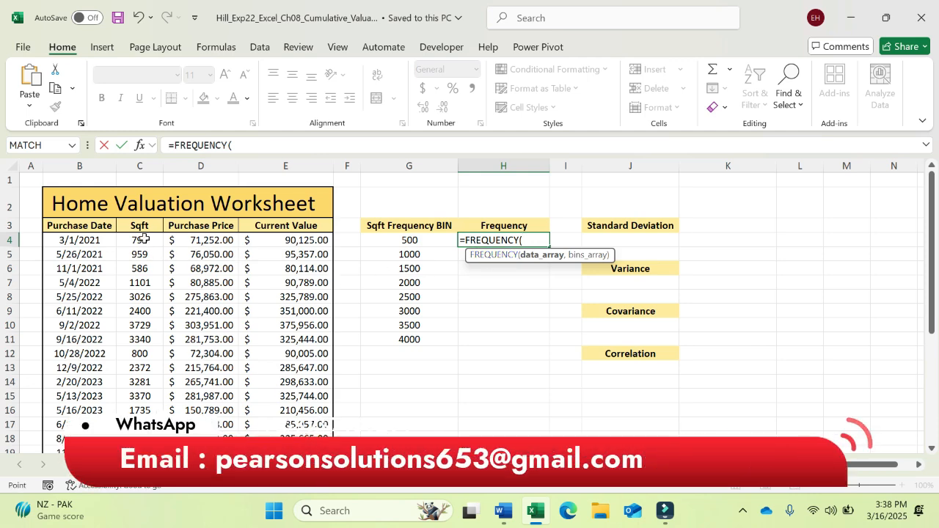
left_click_drag(144, 240, 142, 419)
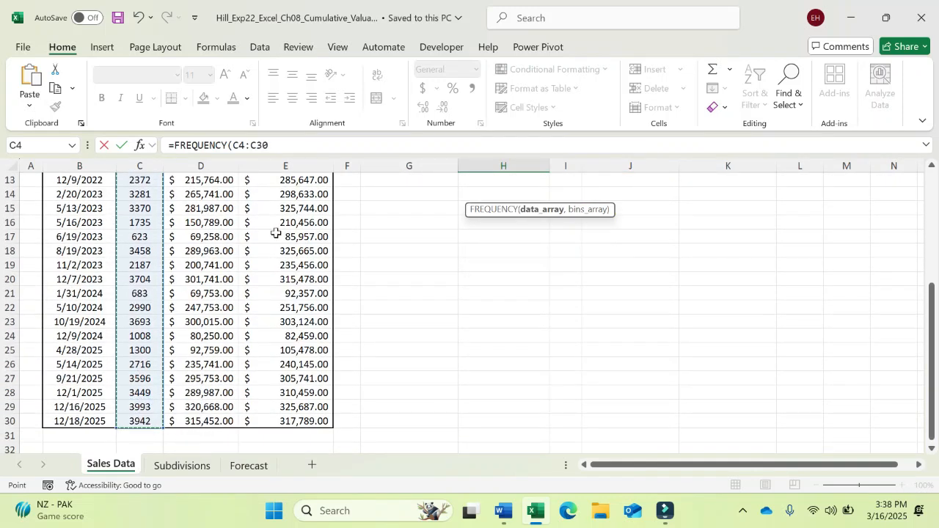
left_click(288, 145)
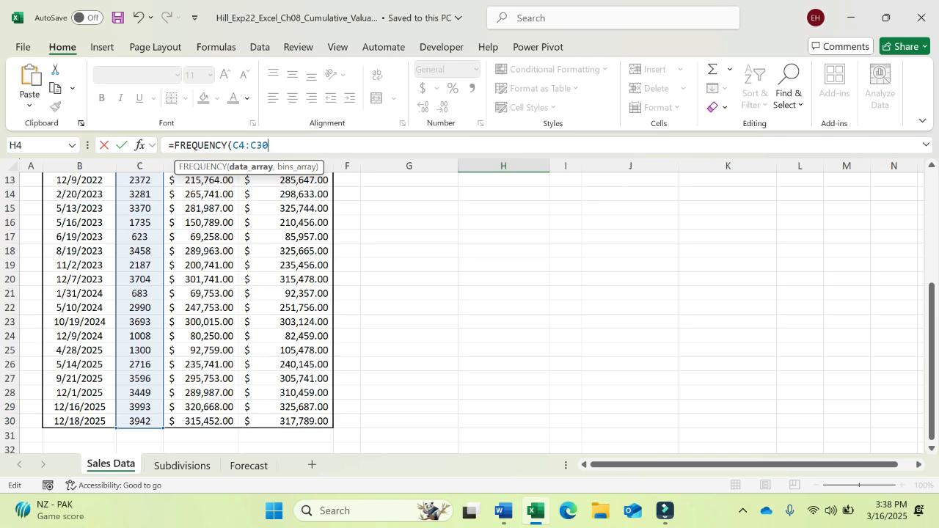
type(",")
- Complete the FREQUENCY formula in H4 with the Sqft Frequency BIN range G4:G11 as the bins array
left_click_drag(930, 300, 930, 164)
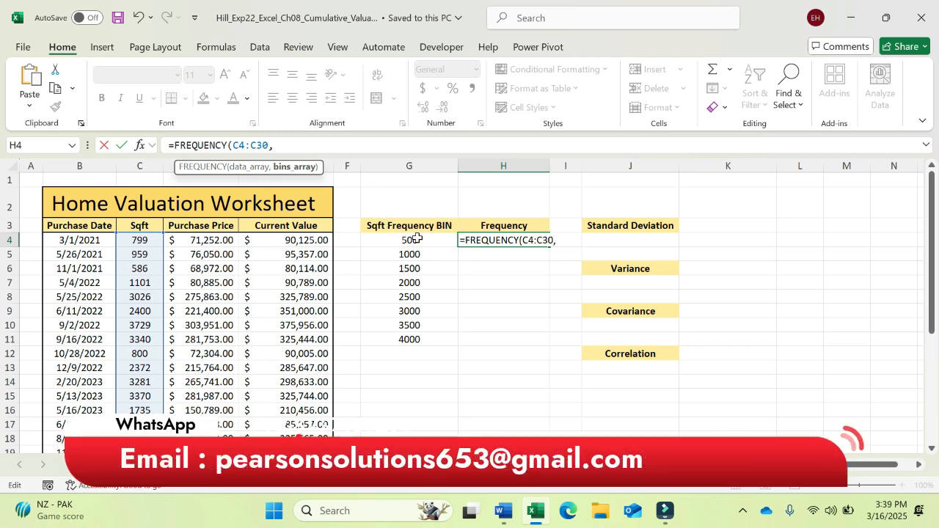
left_click_drag(416, 239, 414, 342)
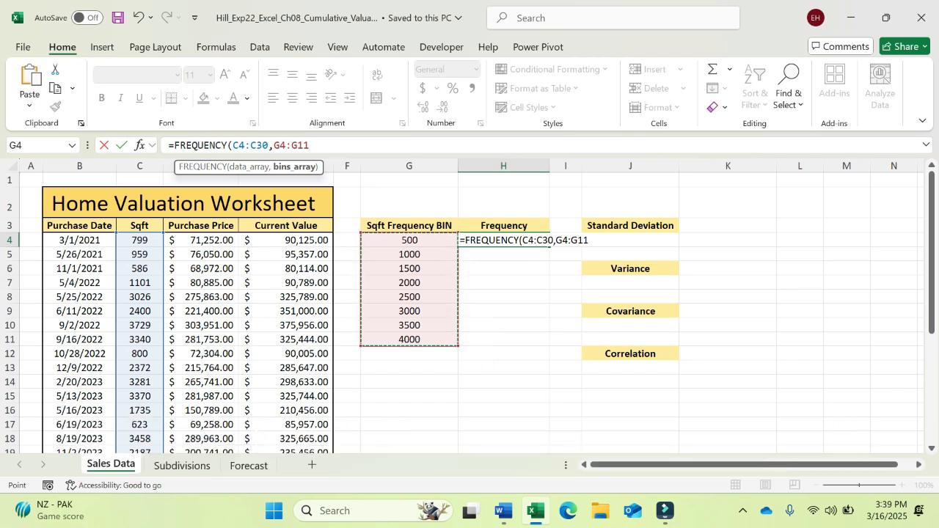
type(")")
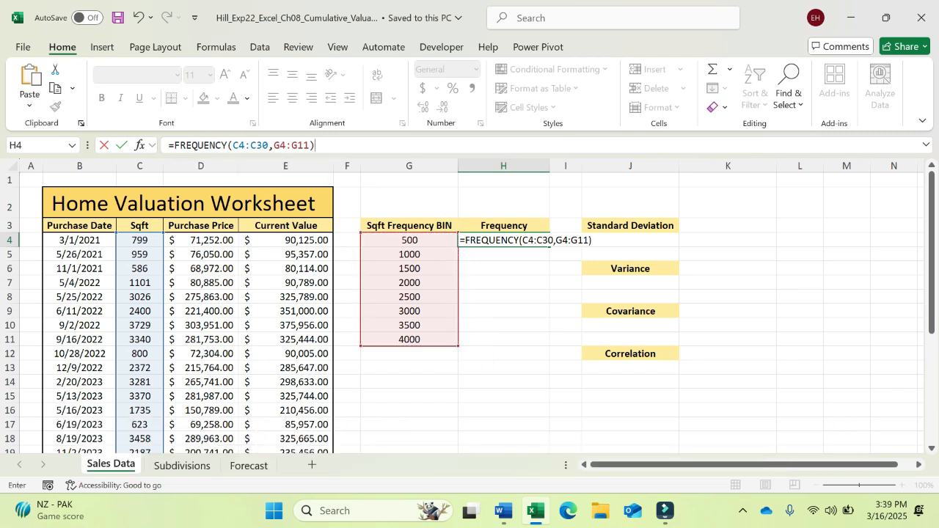
key("Return")
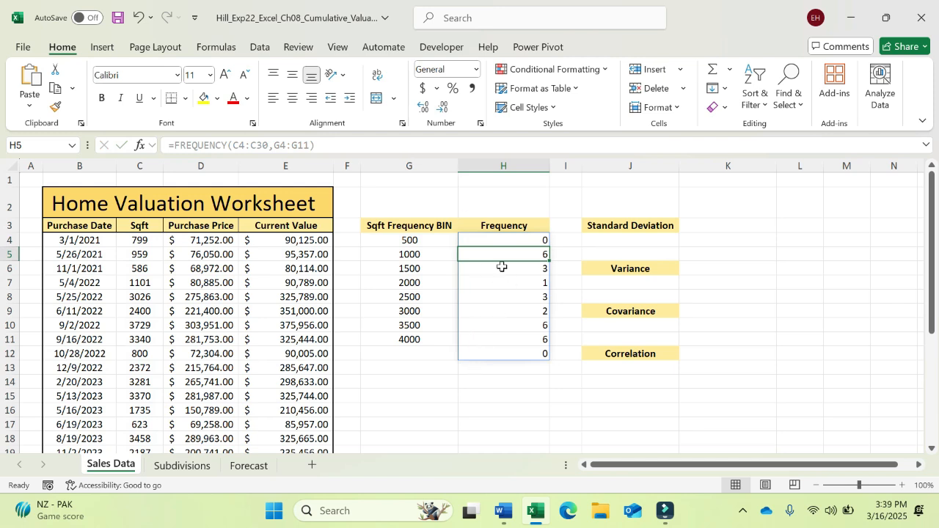
left_click(424, 347)
left_click(433, 383)
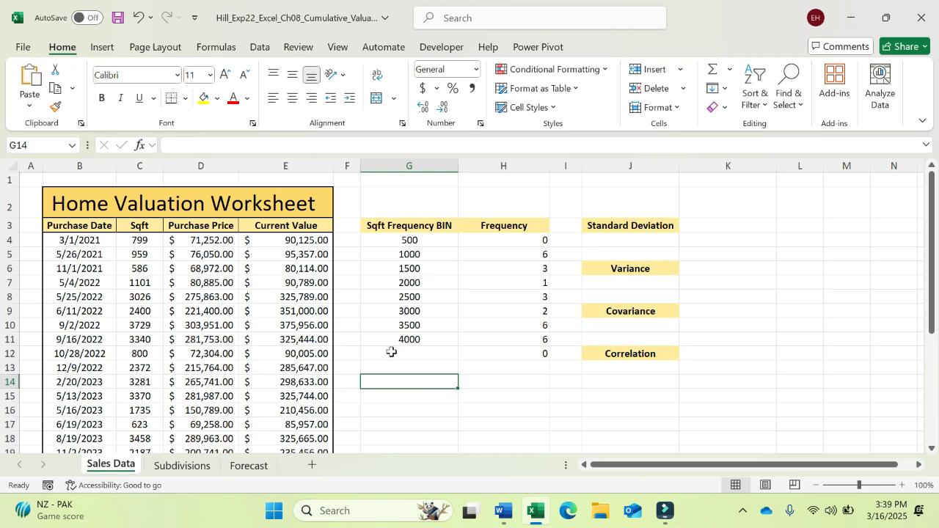
- Switch to the Word instructions and highlight the whole step 2 instruction text in yellow
left_click(501, 519)
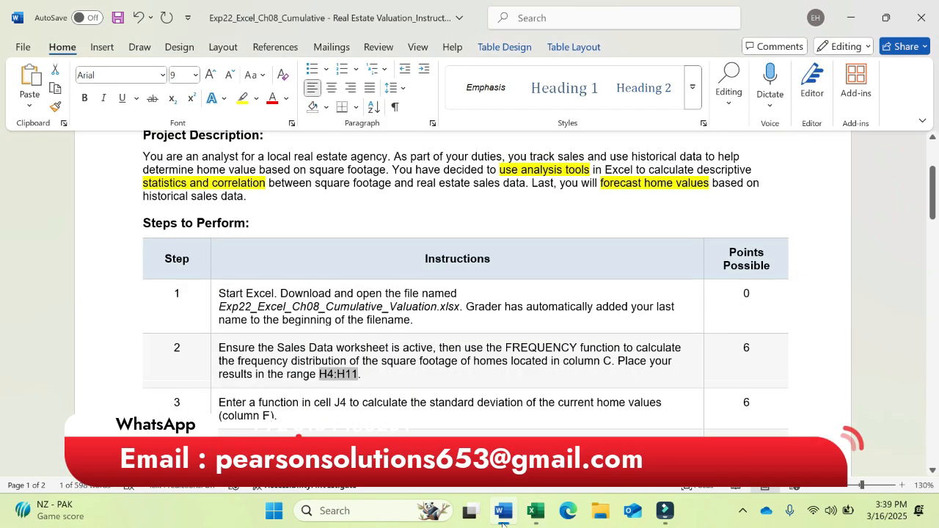
left_click(363, 374)
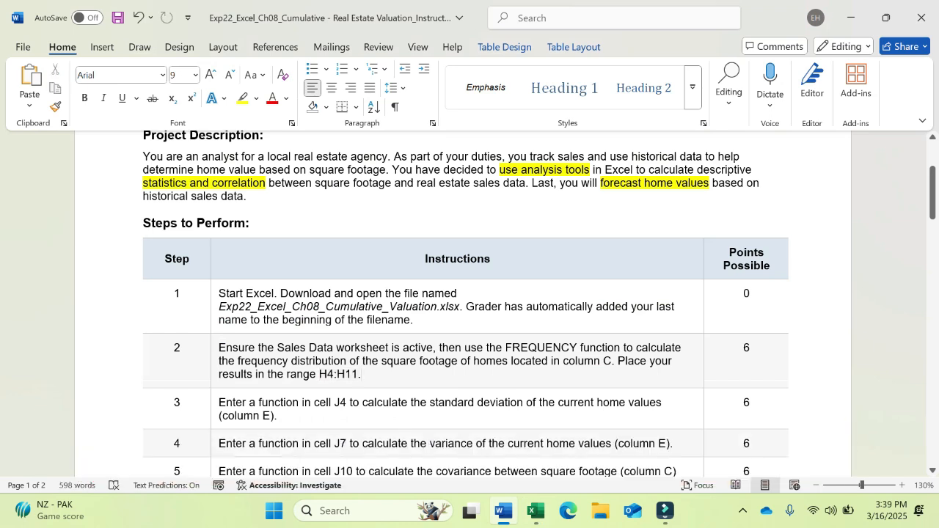
left_click_drag(362, 374, 218, 348)
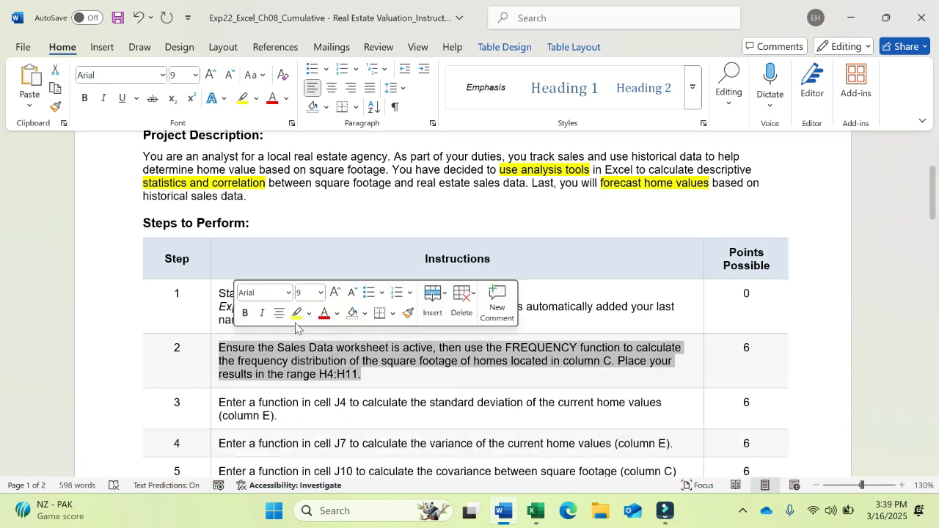
left_click(296, 315)
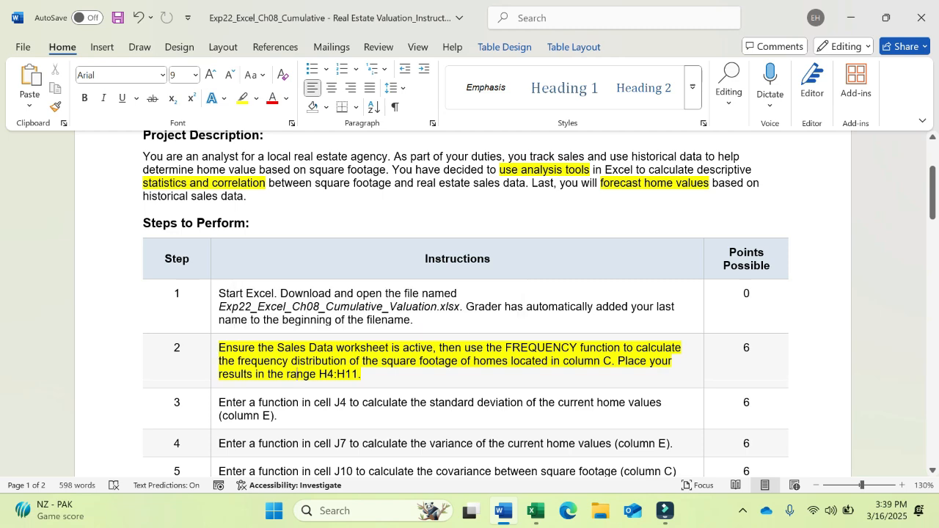
scroll(296, 362, "down", 1)
scroll(297, 362, "down", 3)
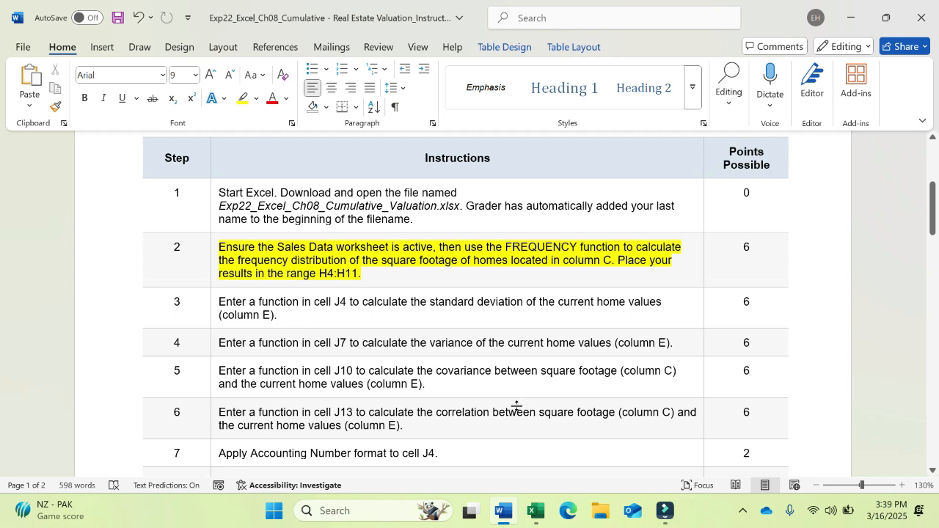
- Check step 3 in the Word instructions, then look over the Subdivisions sheet in Excel and return to the Sales Data sheet
left_click(537, 512)
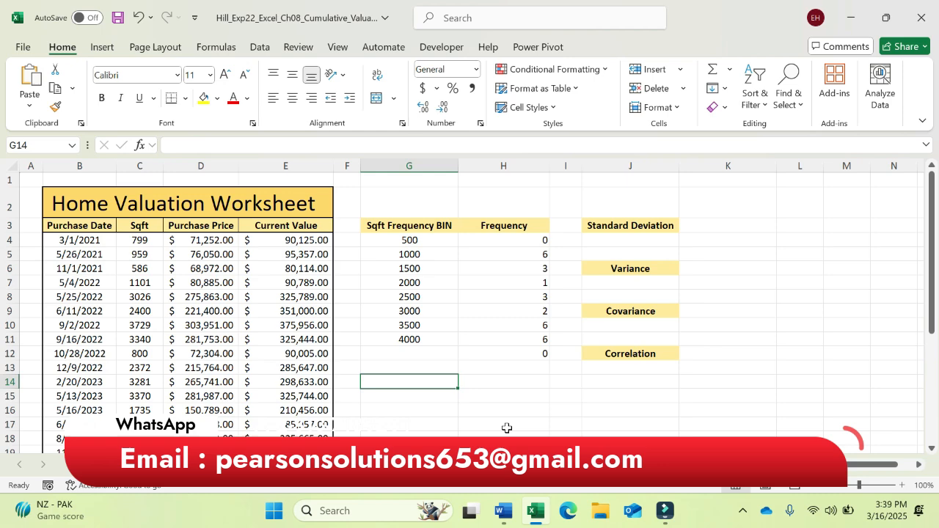
left_click(503, 511)
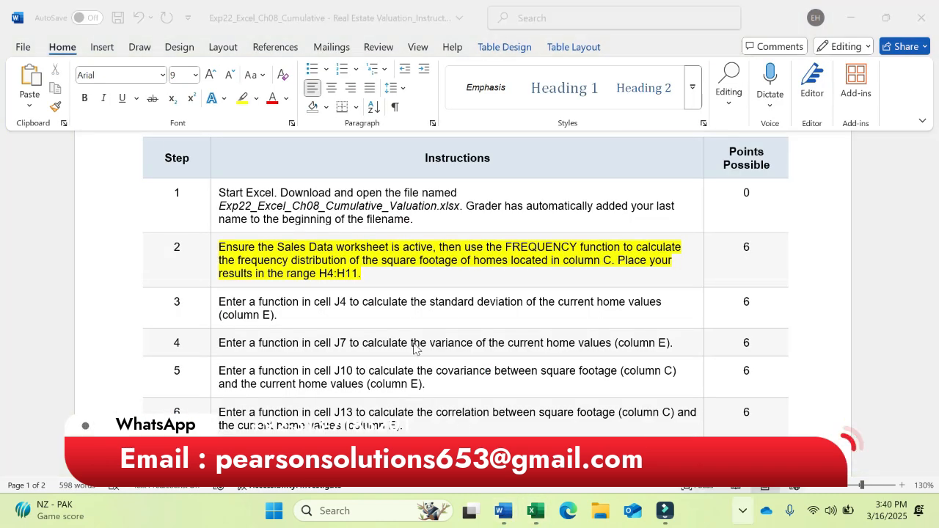
left_click(314, 301)
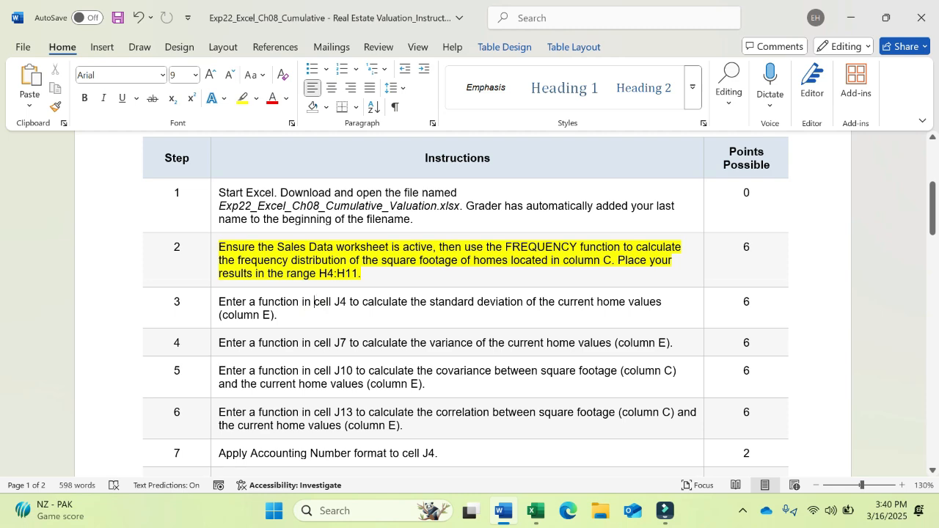
left_click(536, 511)
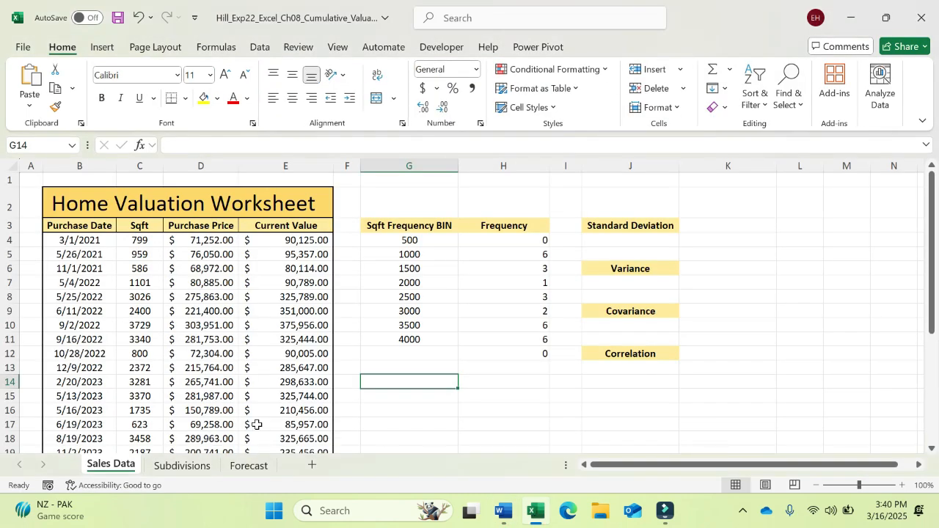
left_click(181, 468)
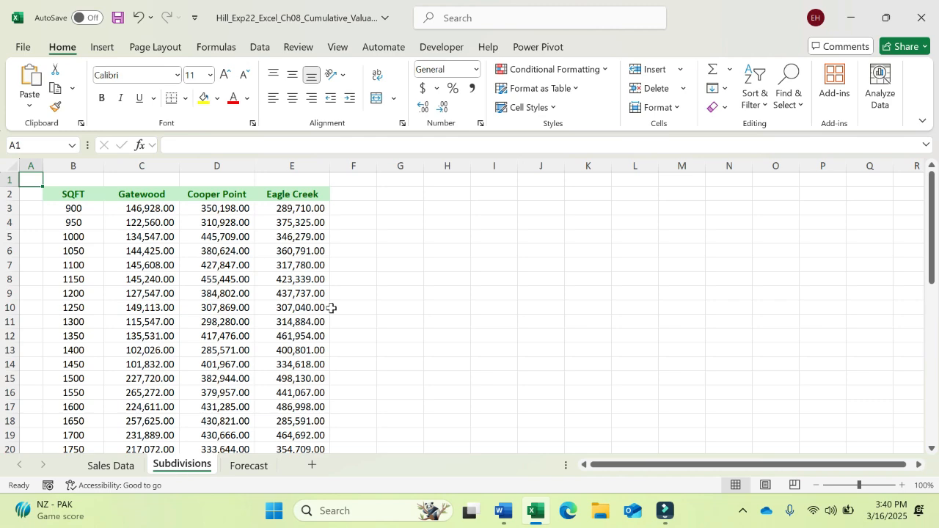
mouse_move(932, 234)
left_mouse_down()
mouse_move(932, 254)
mouse_move(931, 232)
left_mouse_up()
left_click(110, 465)
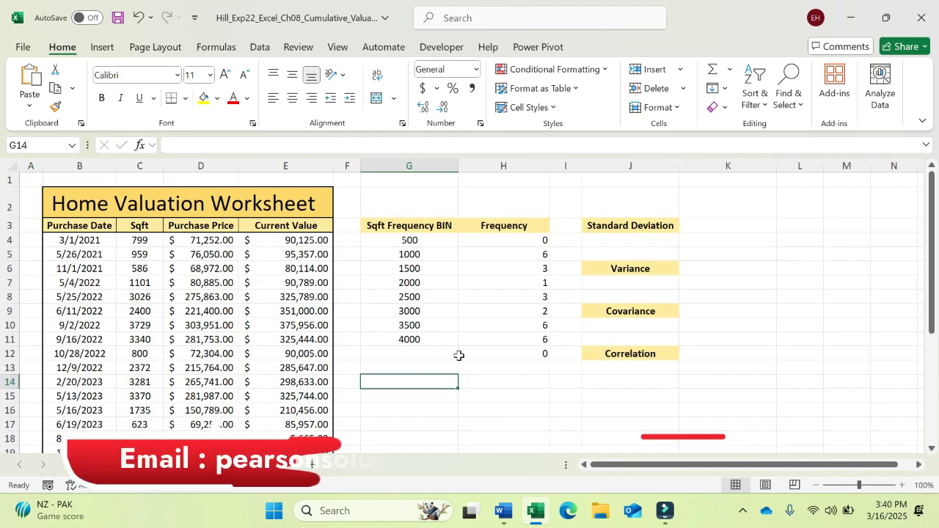
- Enter =STDEV.S(E4:E30) in cell J4 to calculate the standard deviation of the current home values
left_click(619, 239)
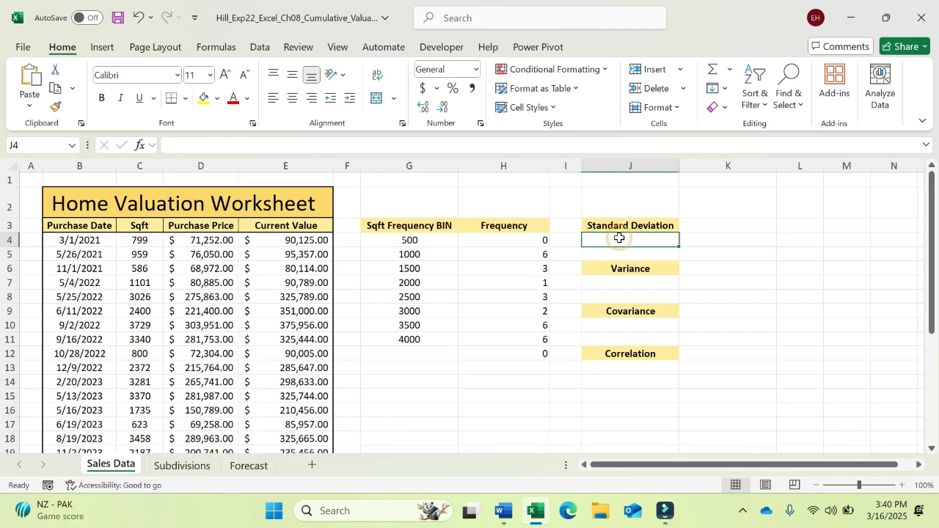
type("=")
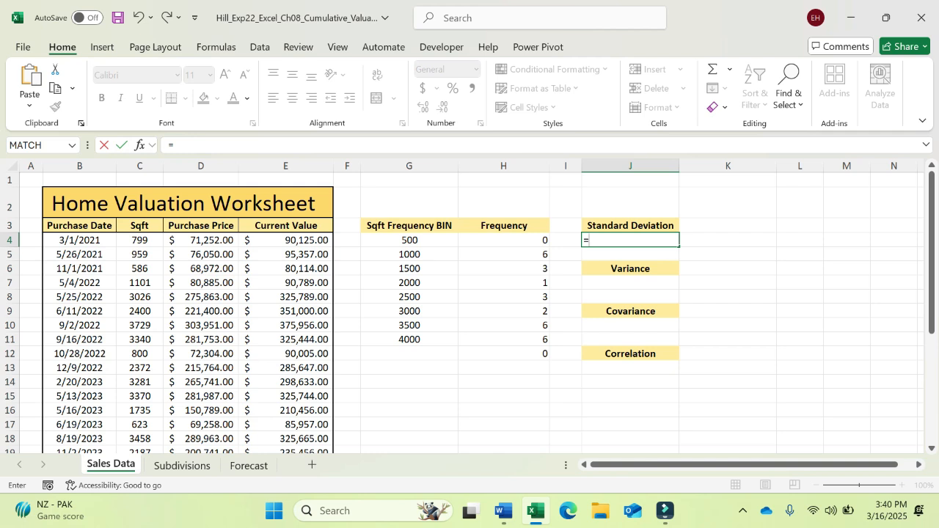
type("stev")
key("BackSpace")
key("BackSpace")
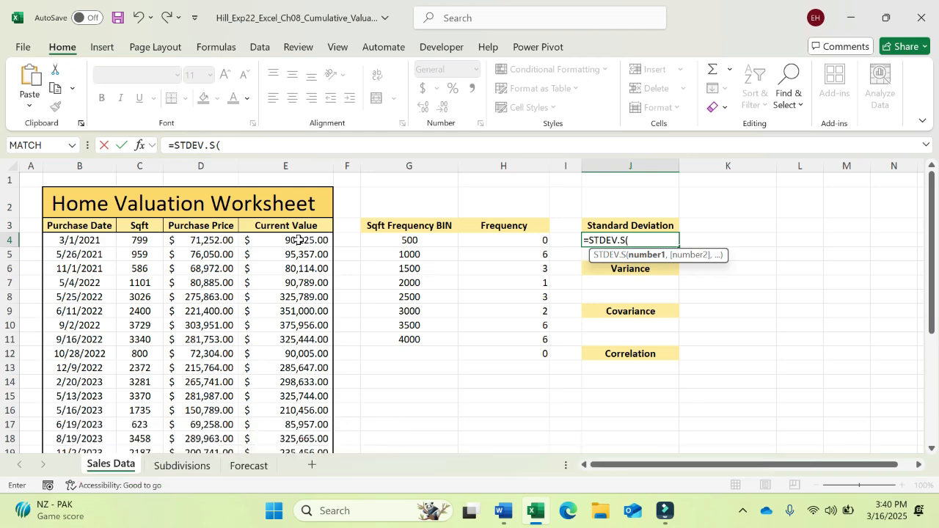
left_click_drag(300, 245, 302, 419)
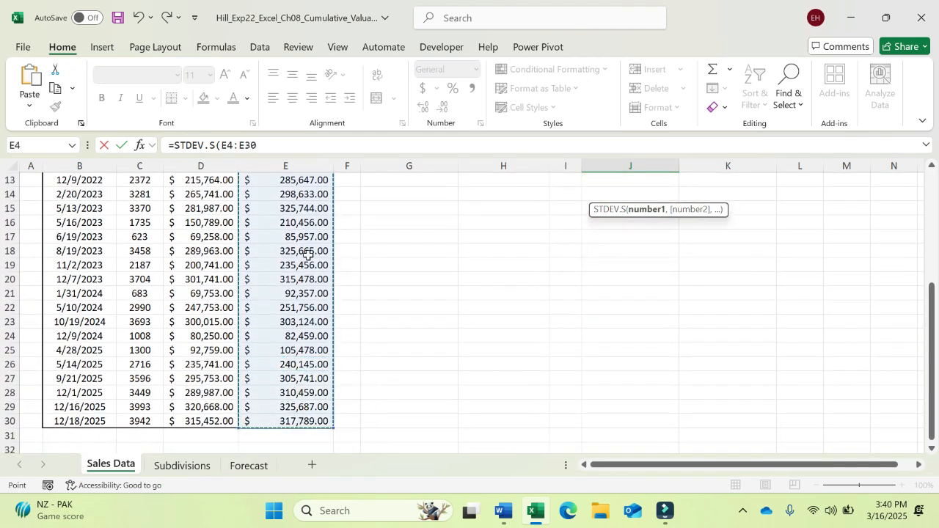
left_click(287, 143)
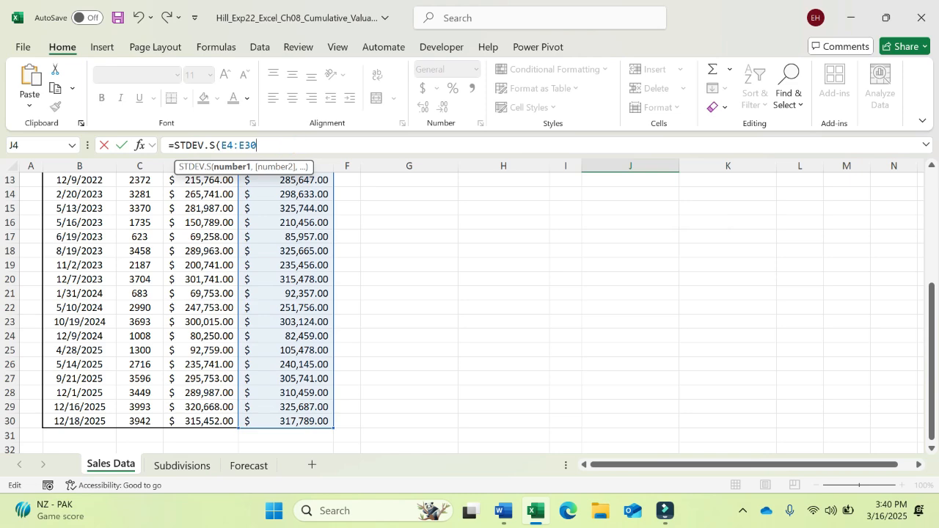
type(")")
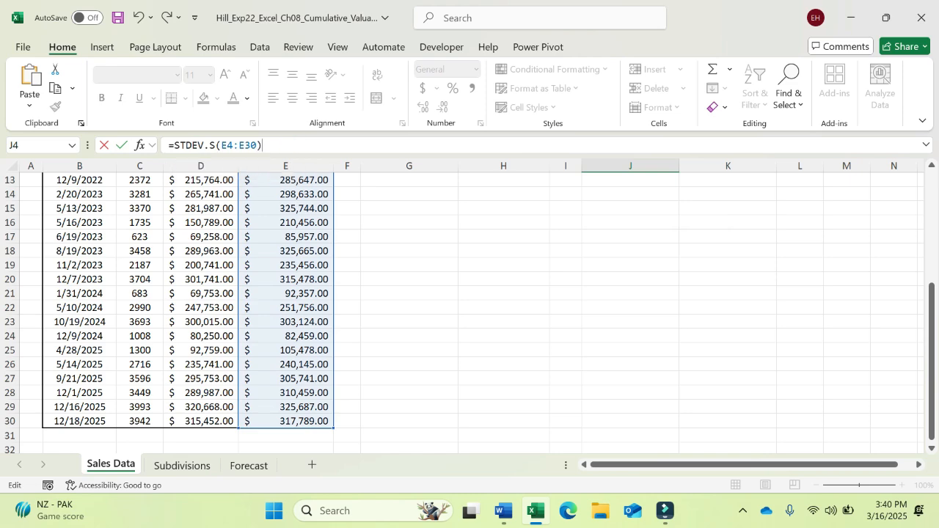
key("Return")
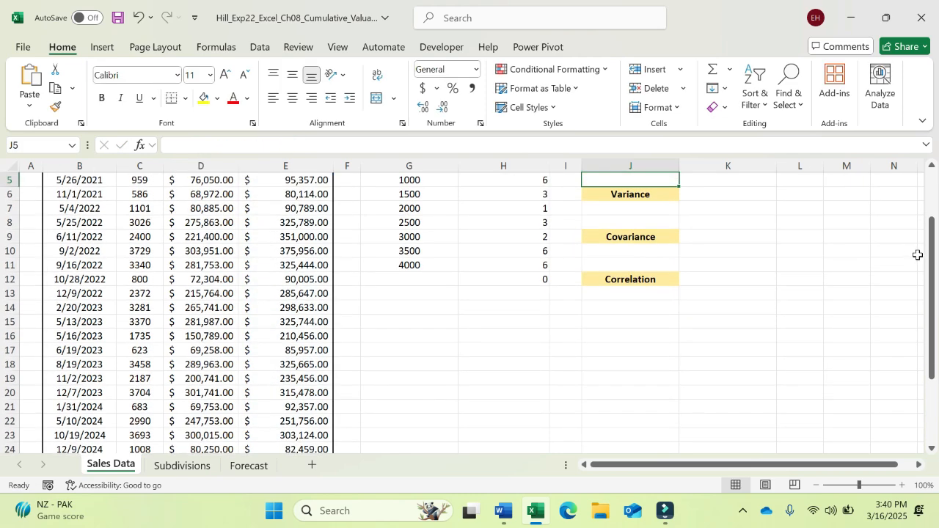
left_click_drag(917, 255, 924, 214)
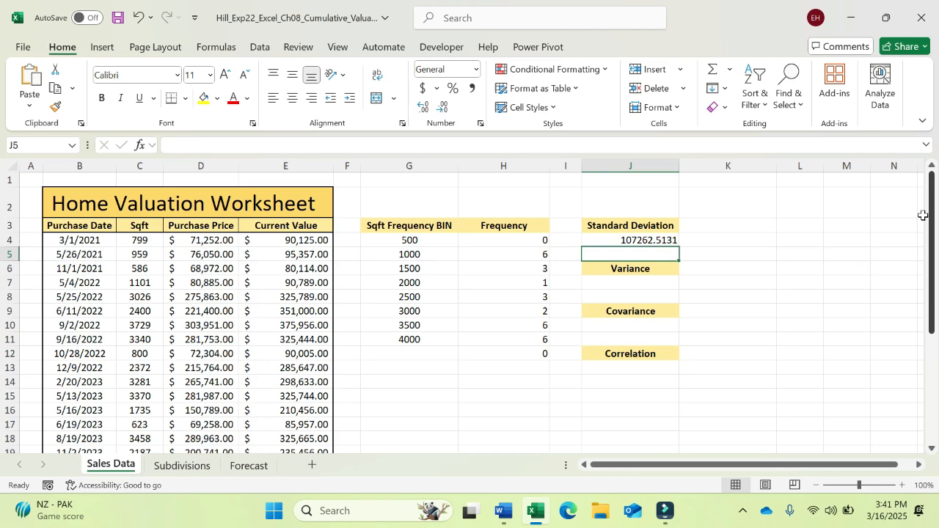
left_click(621, 240)
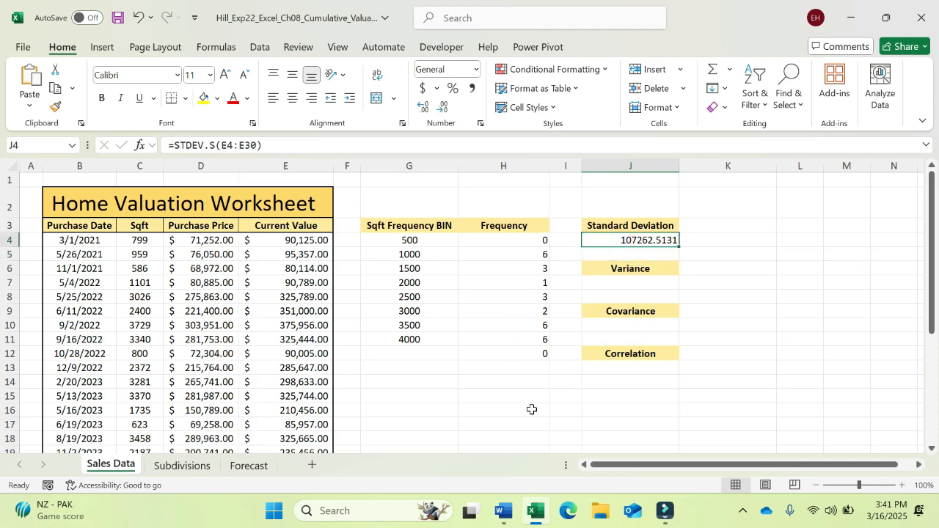
- Switch to the Word instructions and highlight the step 3 and step 4 instruction texts in yellow
key("alt+Tab")
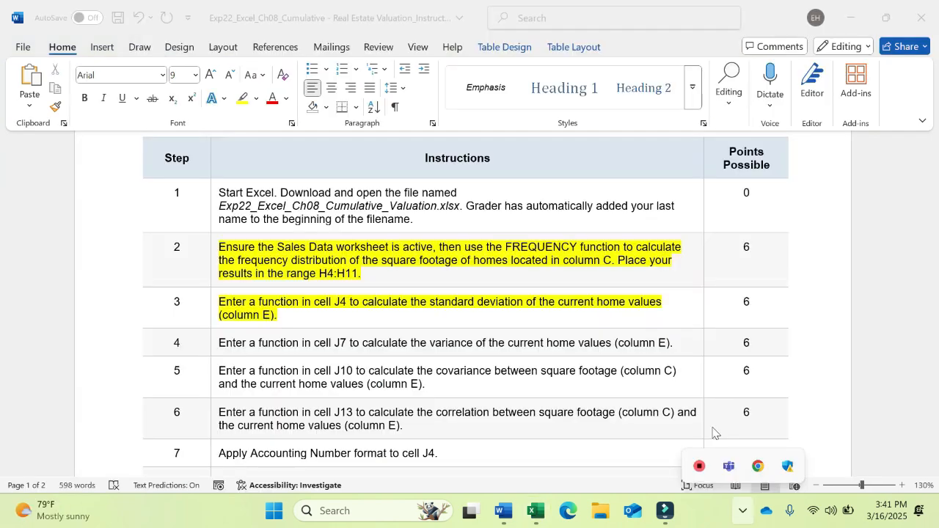
left_click(312, 355)
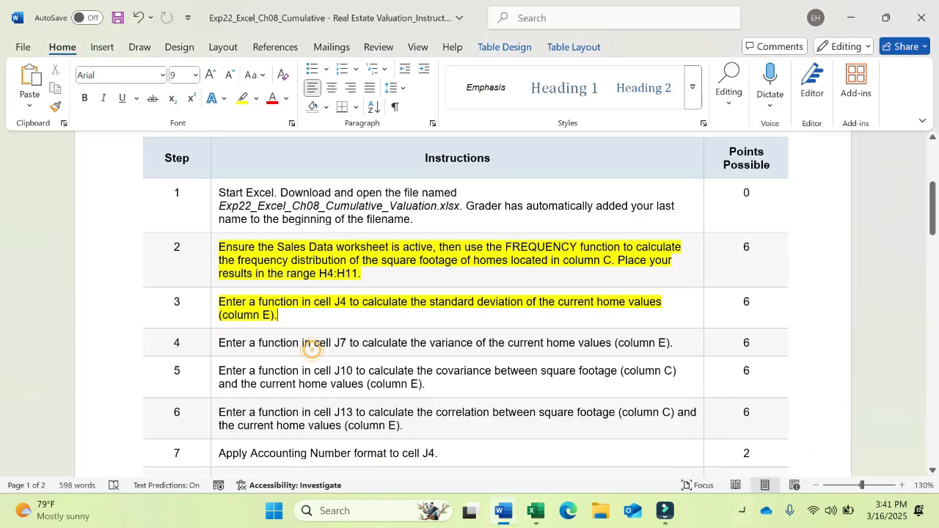
left_click(228, 341)
left_click_drag(218, 342, 677, 342)
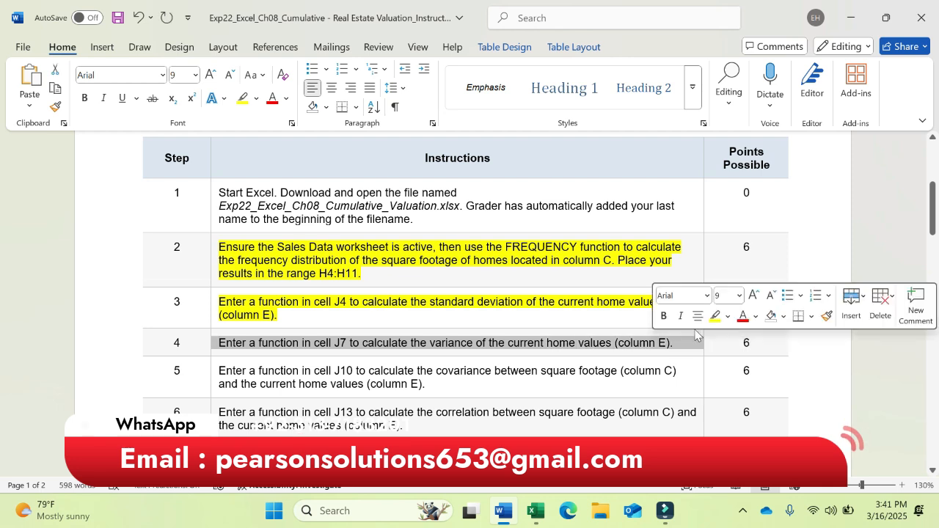
left_click(716, 316)
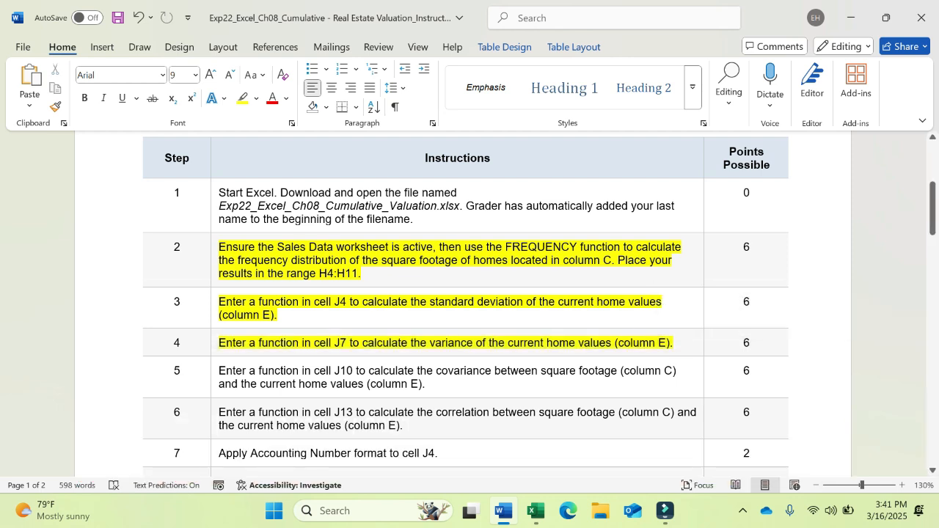
- Switch to Excel and enter =VAR.S(E4:E30) in cell J7 to calculate the variance of the current home values
left_click(534, 514)
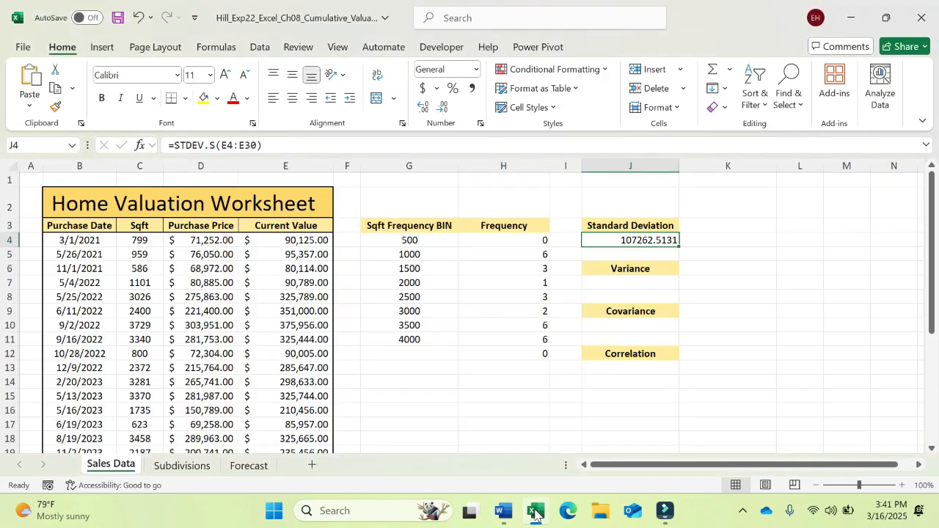
left_click(628, 286)
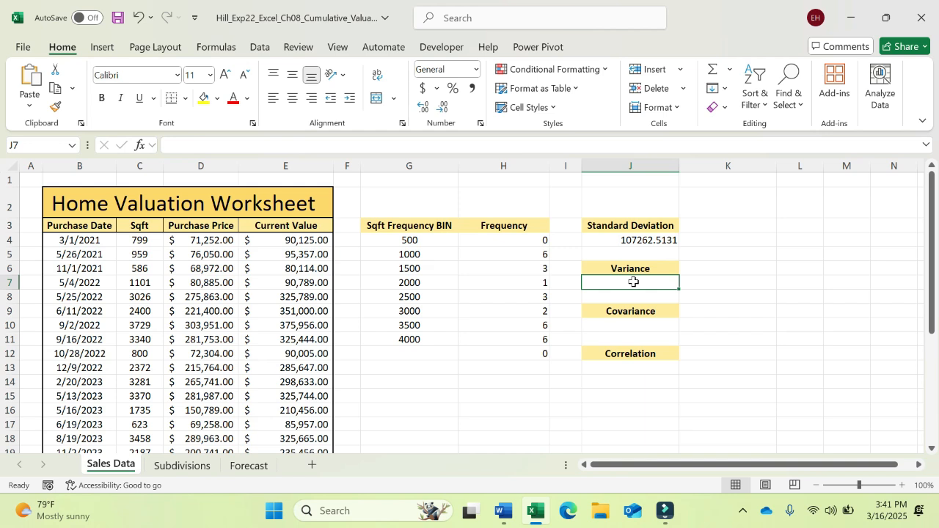
type("=var")
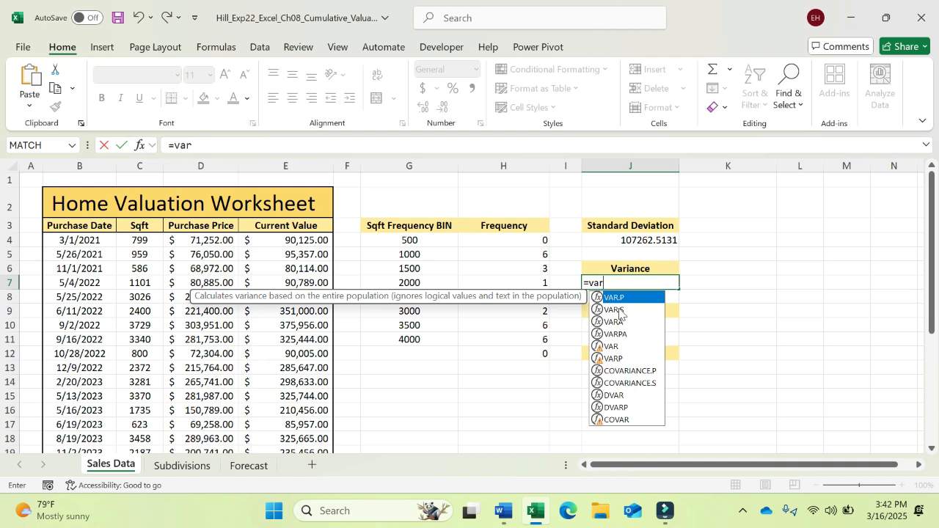
double_click(616, 309)
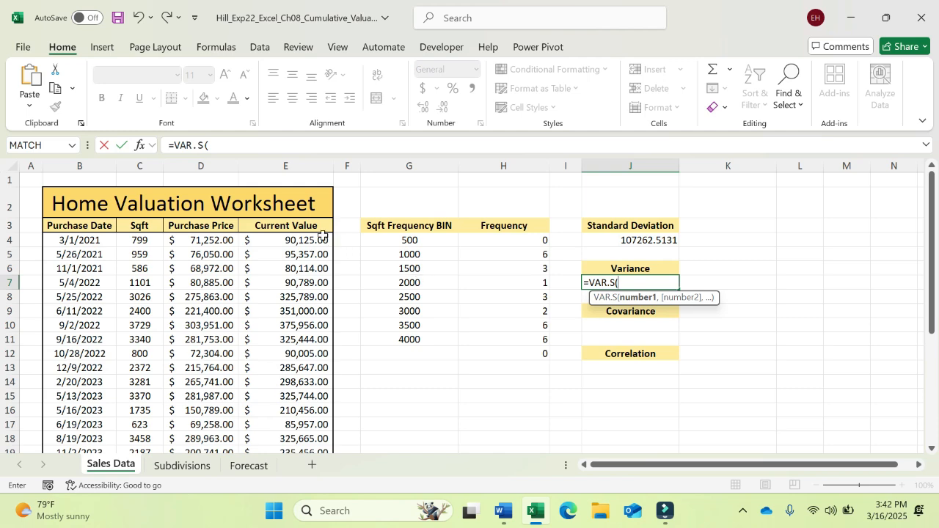
left_click_drag(315, 237, 295, 420)
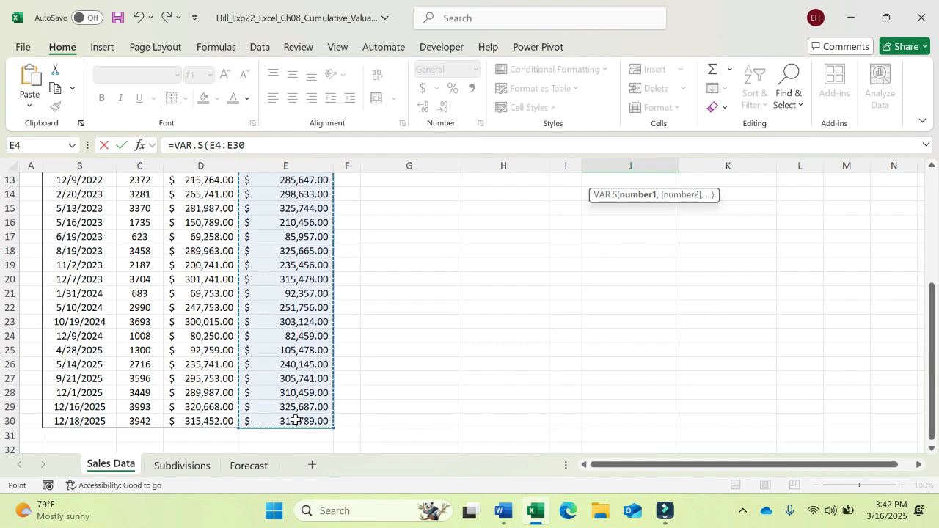
left_click(268, 146)
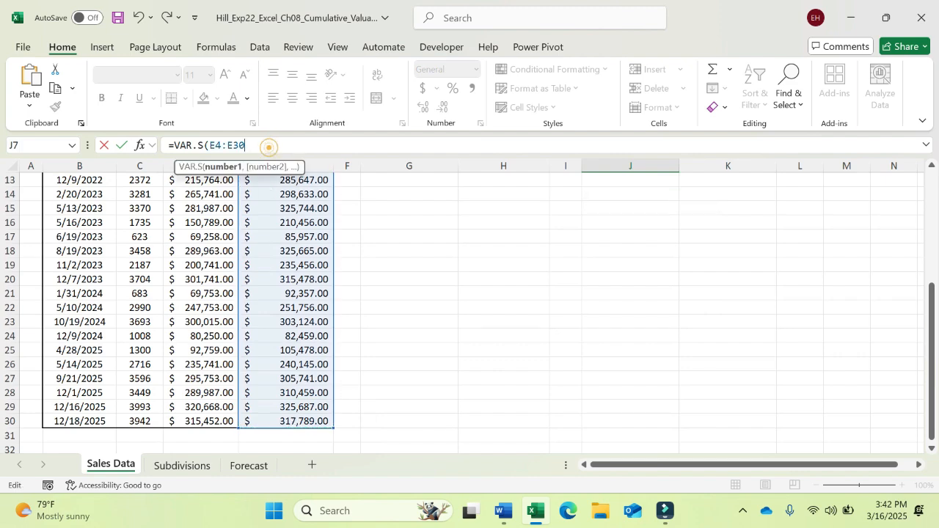
type(")")
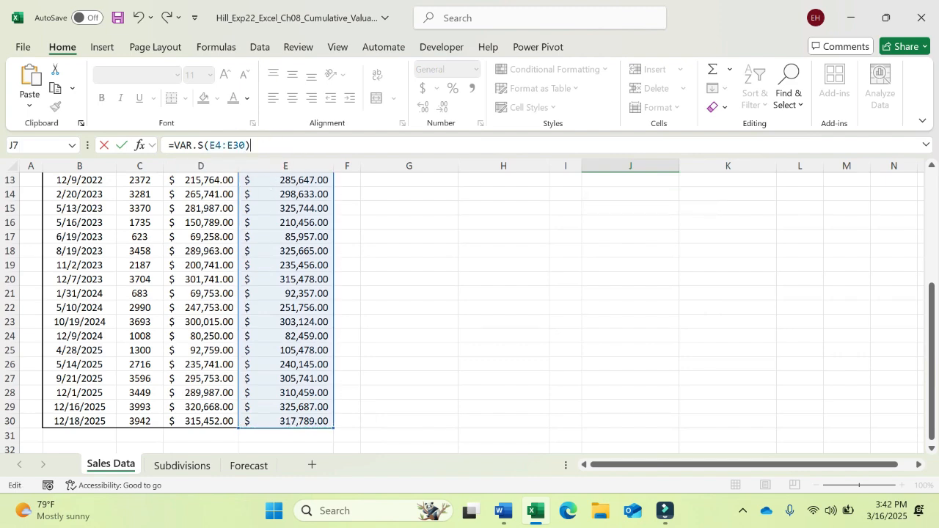
key("Return")
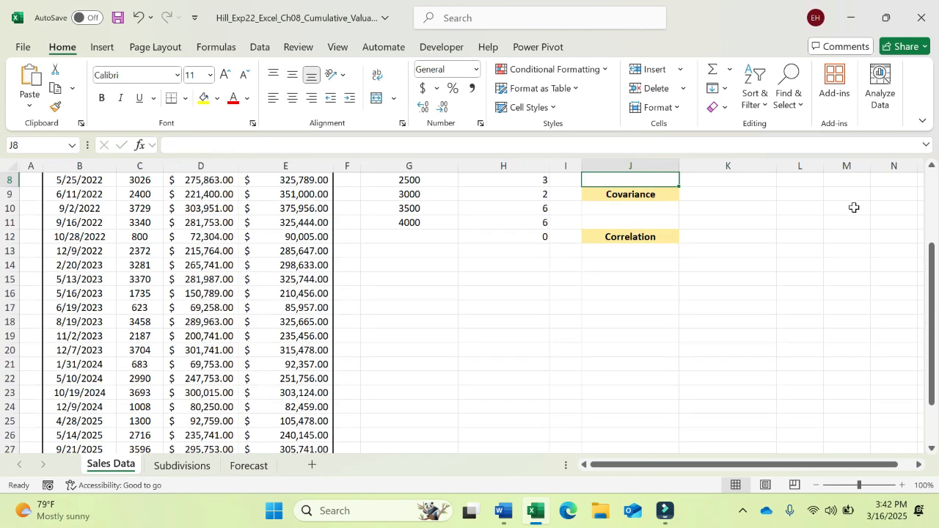
left_click_drag(934, 273, 933, 264)
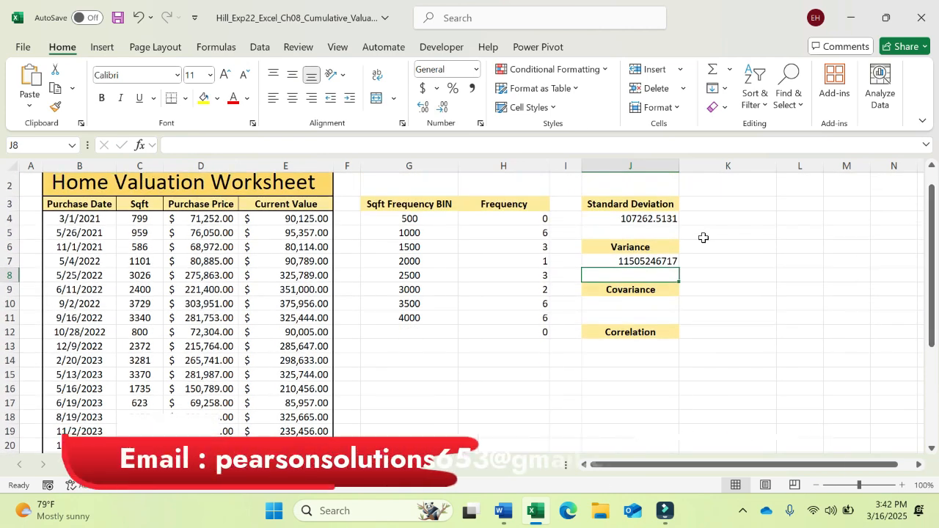
left_click(640, 258)
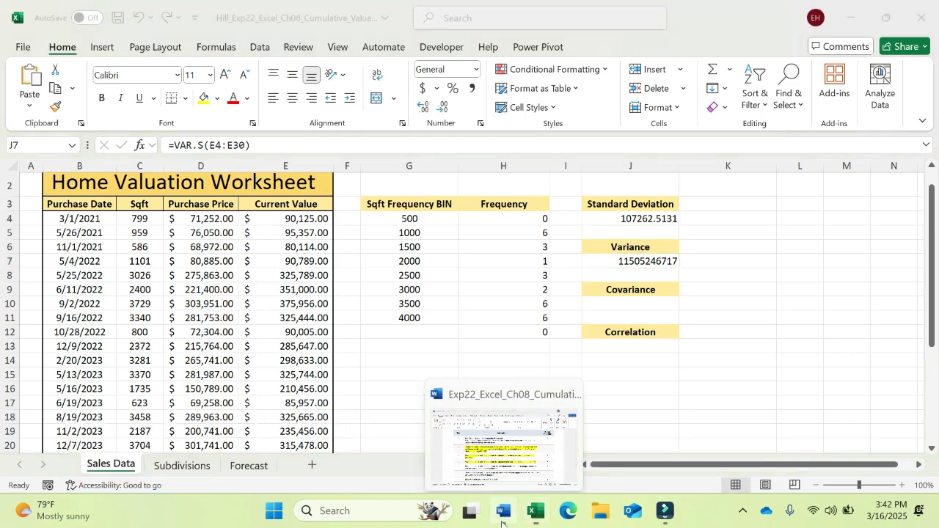
- Switch to the Word instructions and highlight the whole step 5 covariance instruction in yellow
left_click(504, 512)
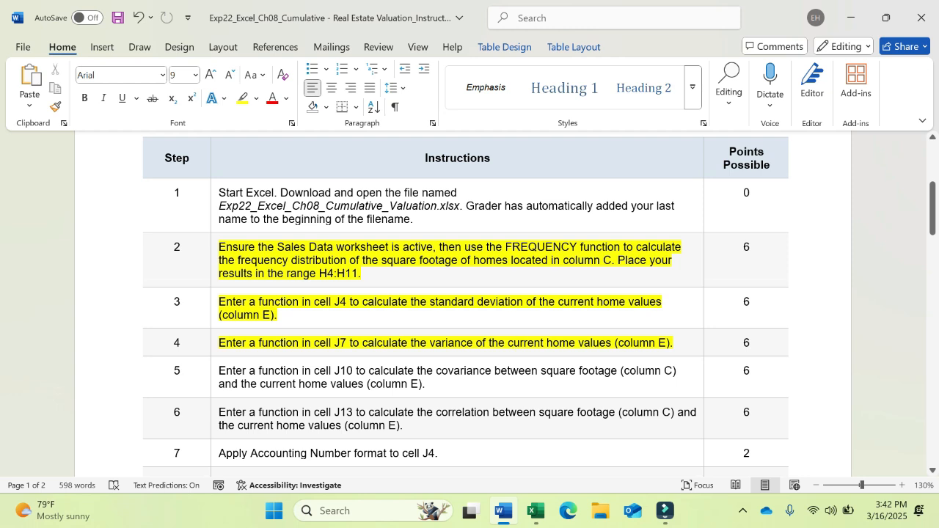
left_click_drag(219, 370, 355, 370)
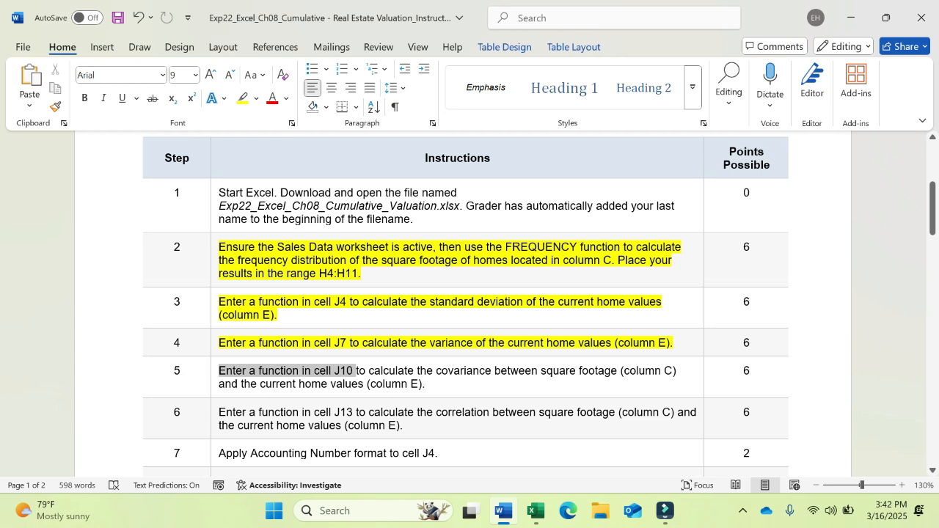
left_click_drag(355, 370, 424, 383)
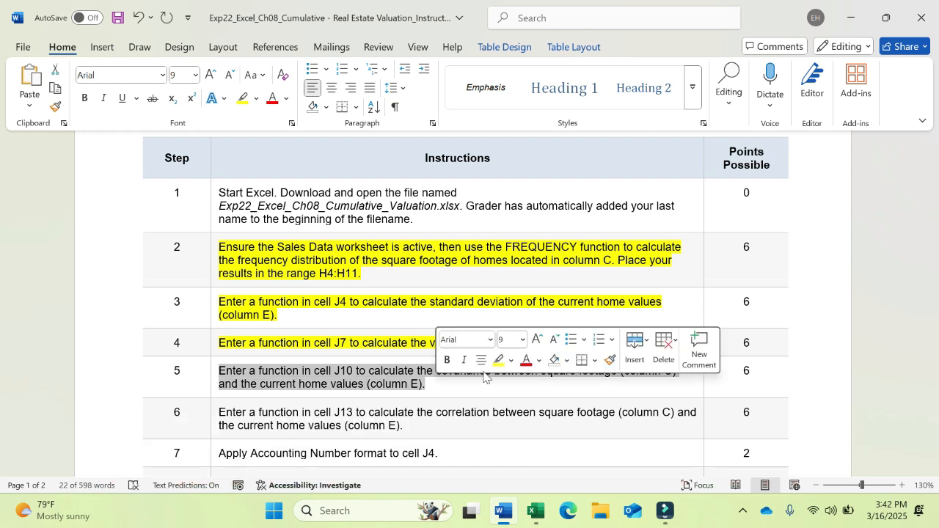
left_click(499, 359)
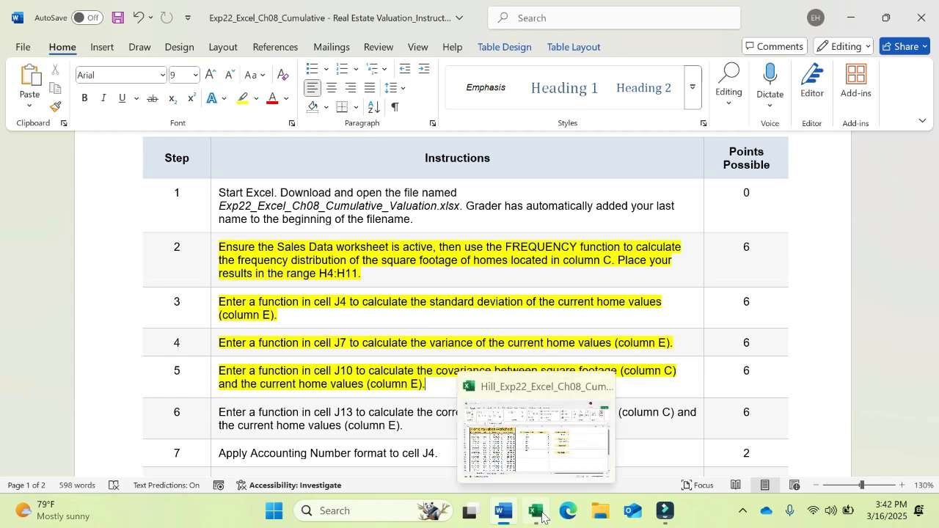
- Switch to Excel and enter =COVARIANCE.S(C4:C30,E4:E30) in cell J10 to calculate the covariance between square footage and current home values
left_click(540, 440)
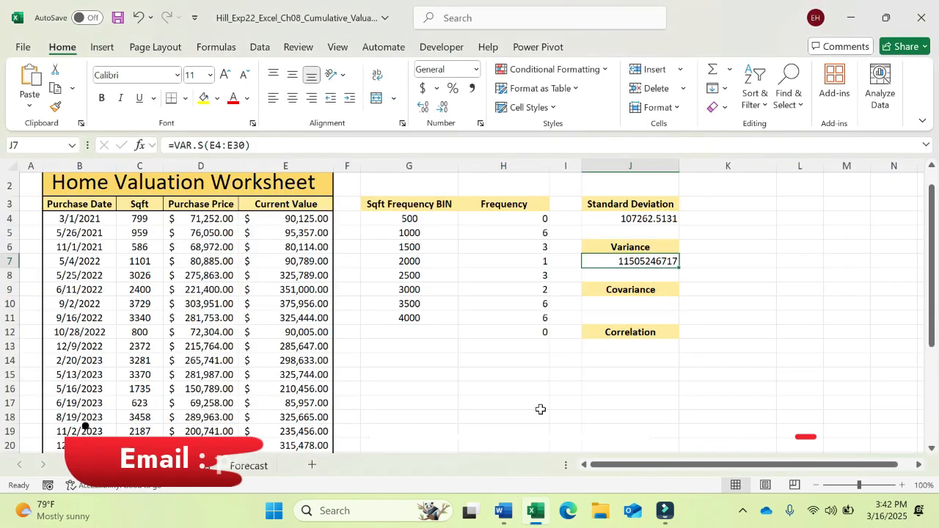
left_click(620, 301)
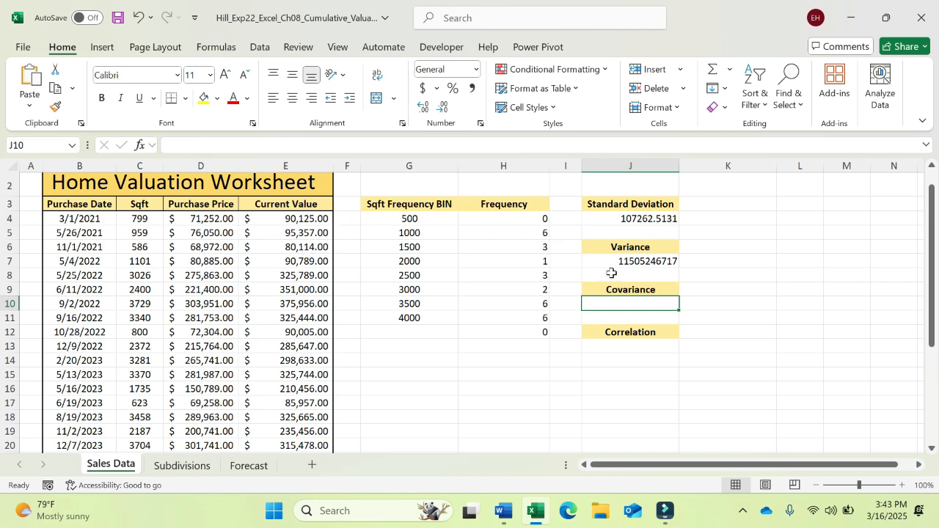
type("=")
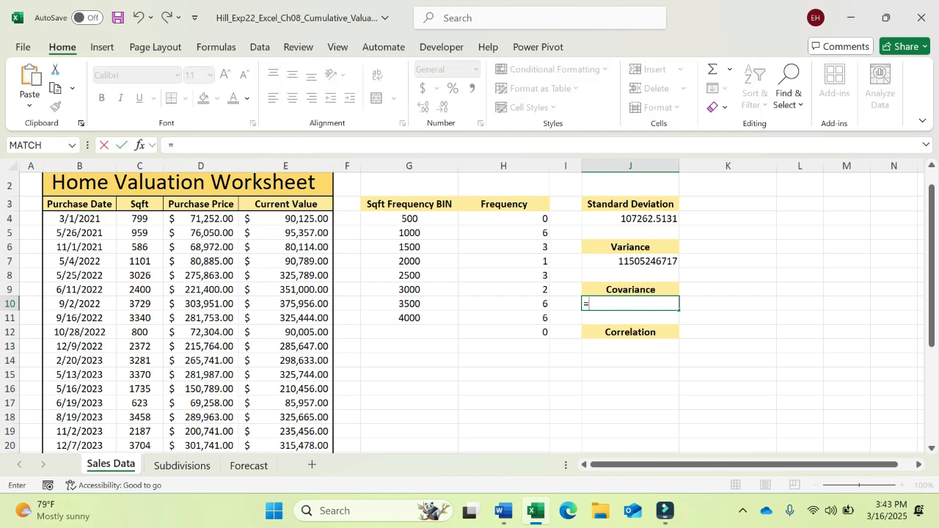
type("COVA")
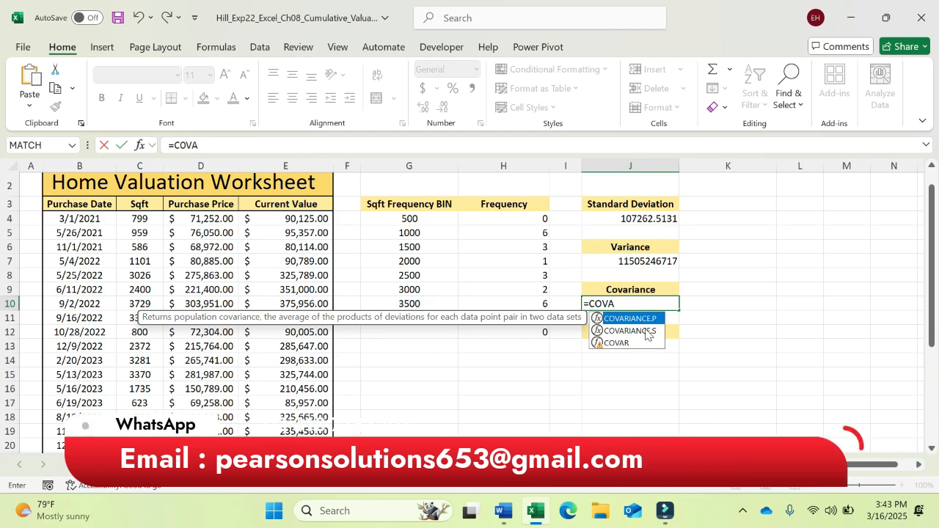
double_click(638, 331)
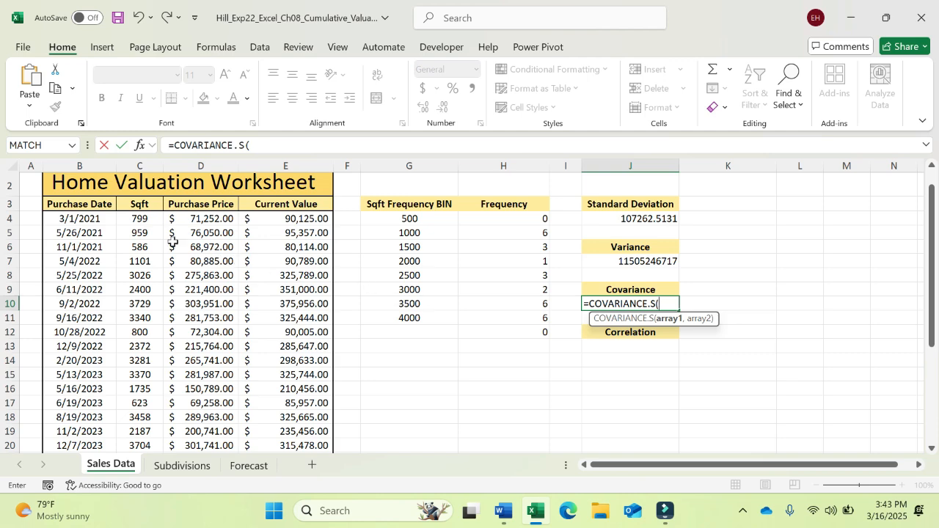
left_click_drag(138, 220, 139, 420)
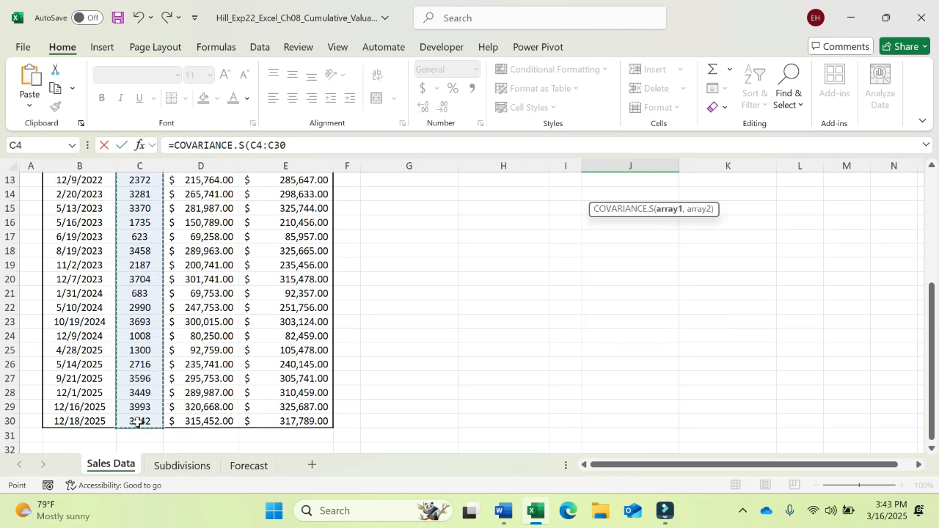
type(",")
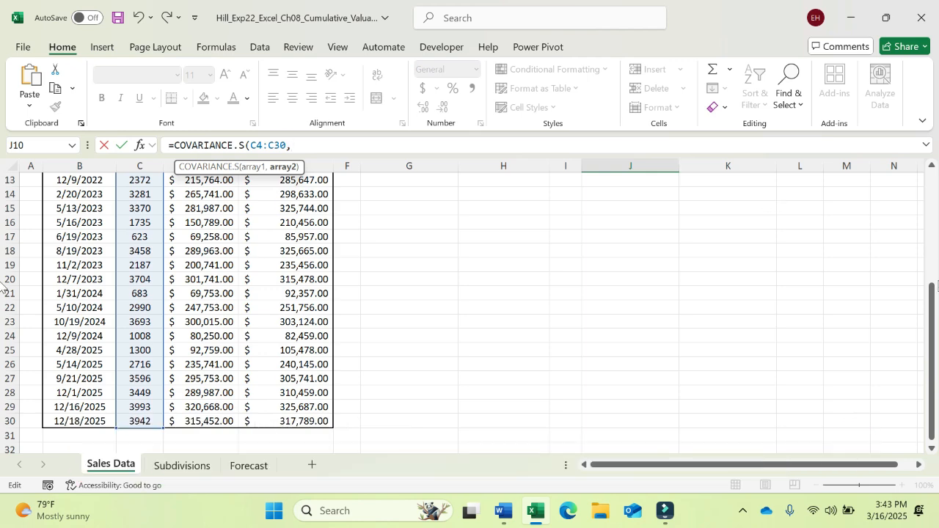
left_click_drag(926, 313, 913, 184)
left_click_drag(322, 238, 292, 421)
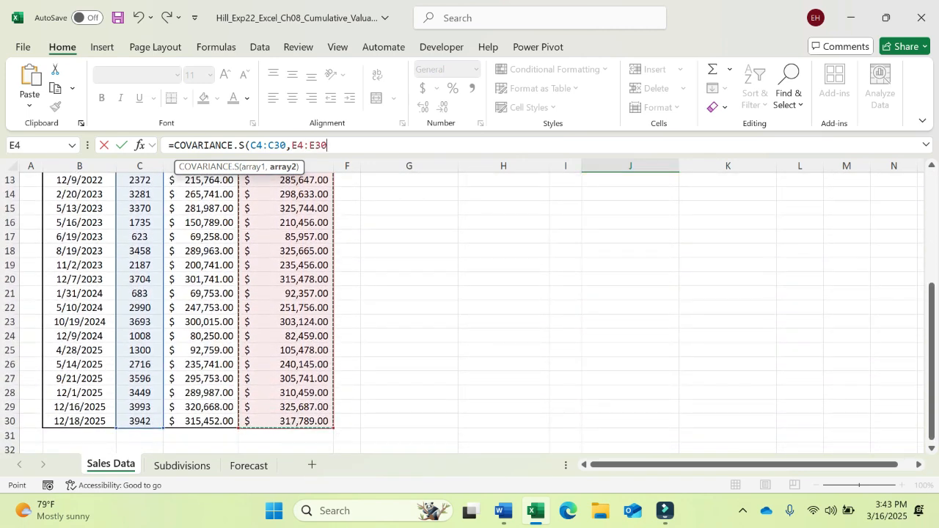
type(")")
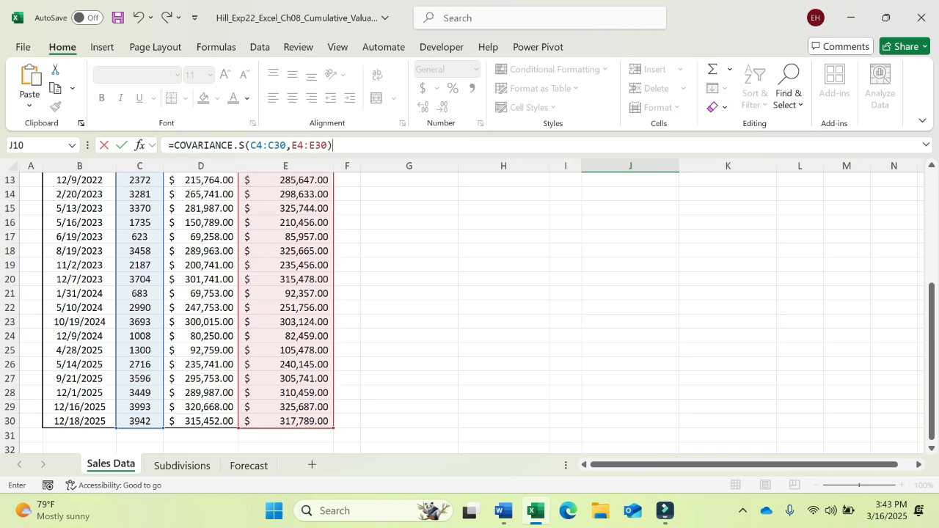
key("Return")
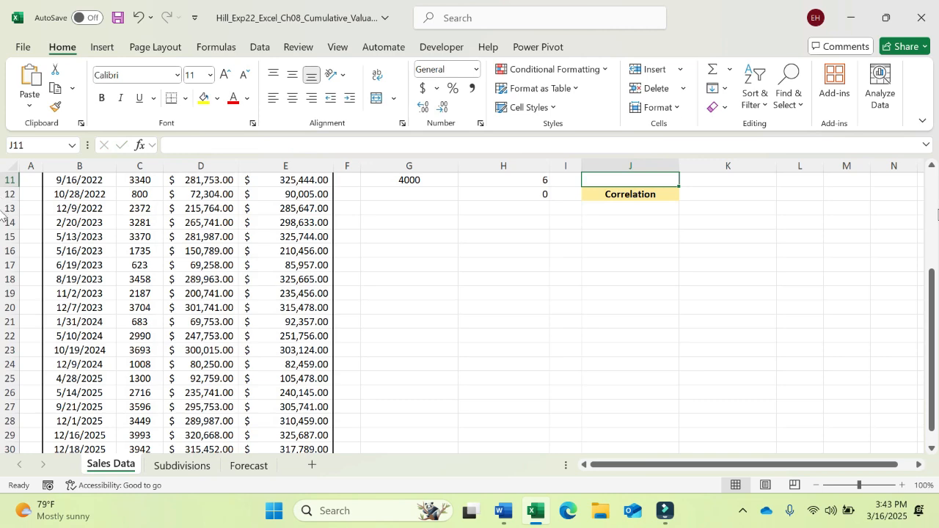
left_click_drag(933, 273, 933, 225)
left_click(658, 247)
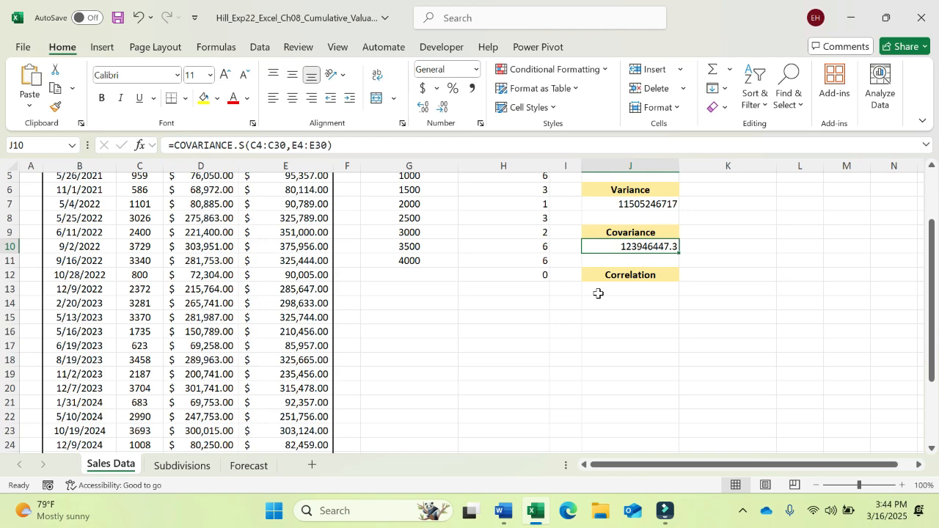
- Switch to the Word instructions and highlight the opening words "Enter a function in cell J13" of step 6 in yellow
left_click(503, 511)
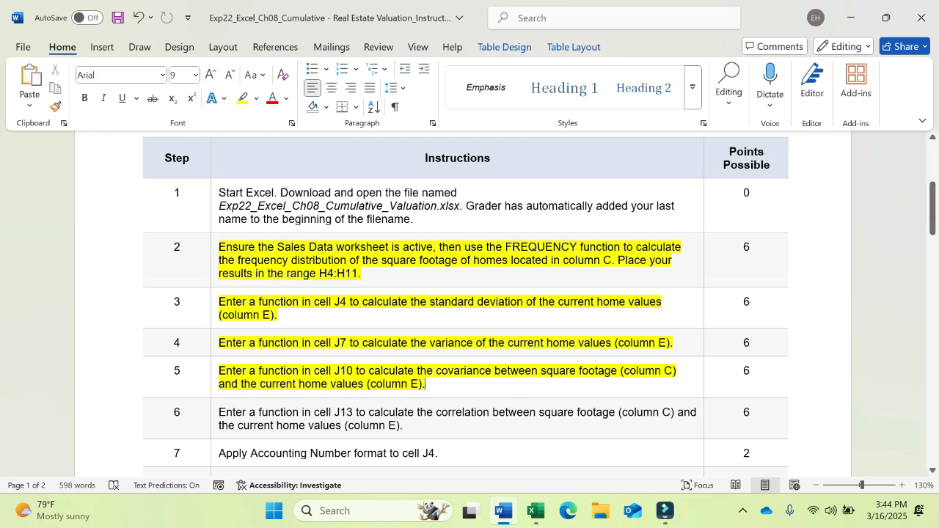
mouse_move(538, 516)
left_click_drag(218, 412, 314, 415)
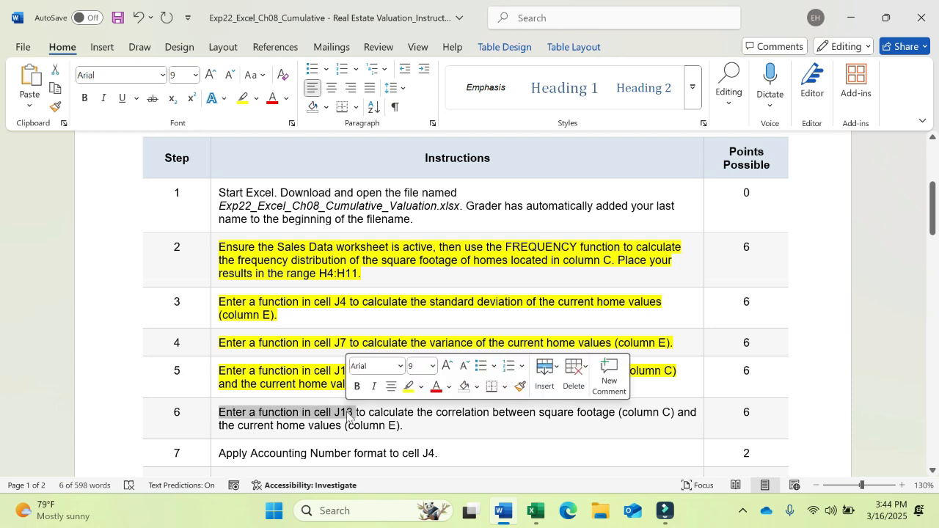
left_click(409, 387)
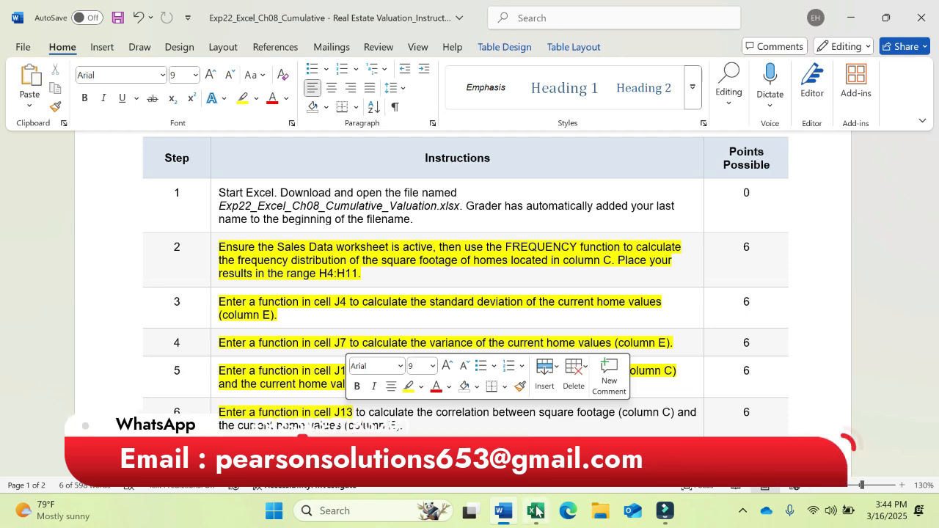
- Switch to Excel and enter =CORREL(C4:C30,E4:E30) in cell J13 to calculate the correlation between square footage and current home values
key("alt+Tab")
left_click(635, 292)
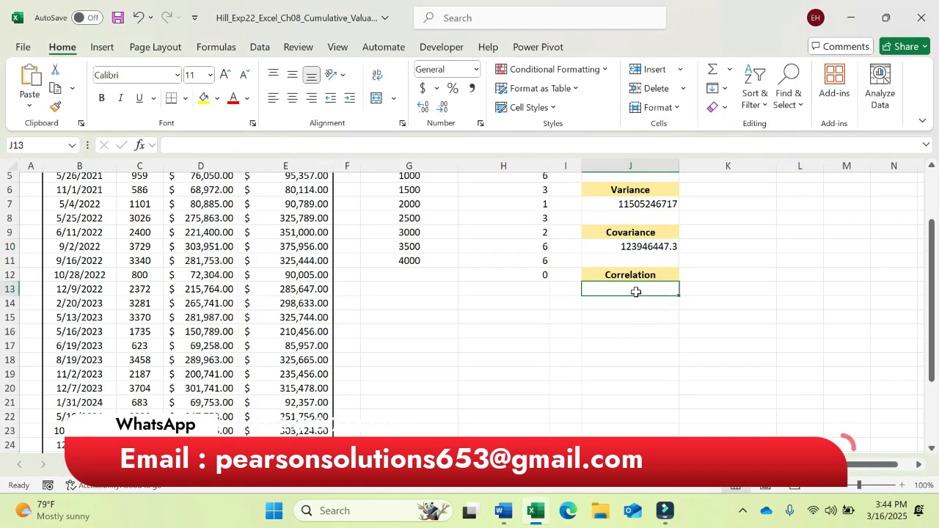
type("=")
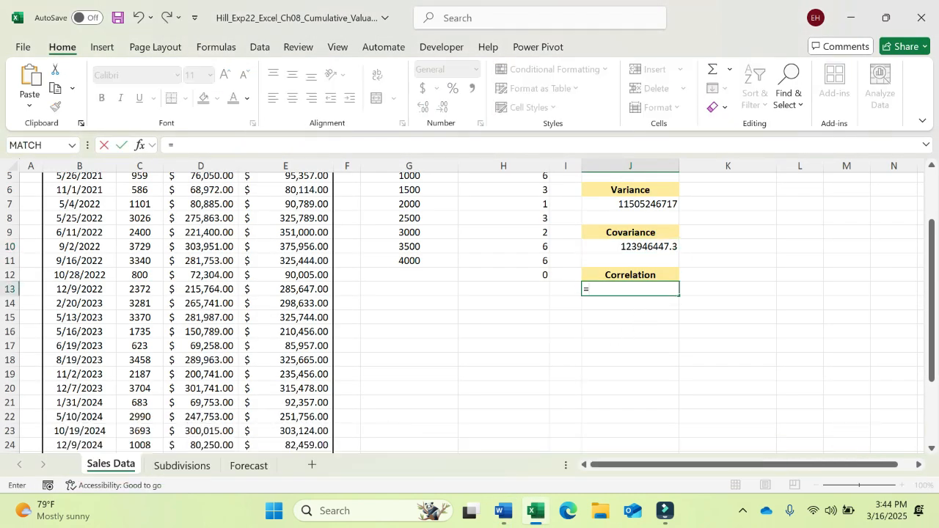
type("CORR")
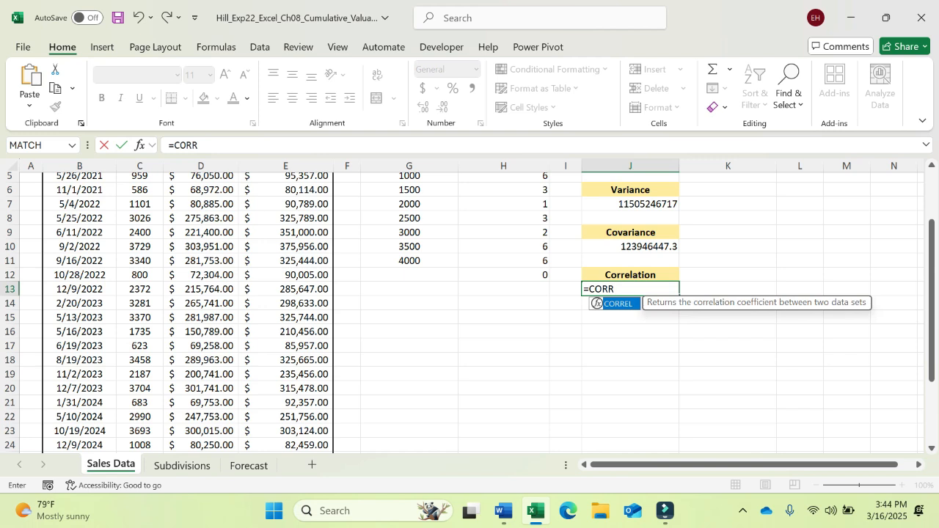
double_click(615, 303)
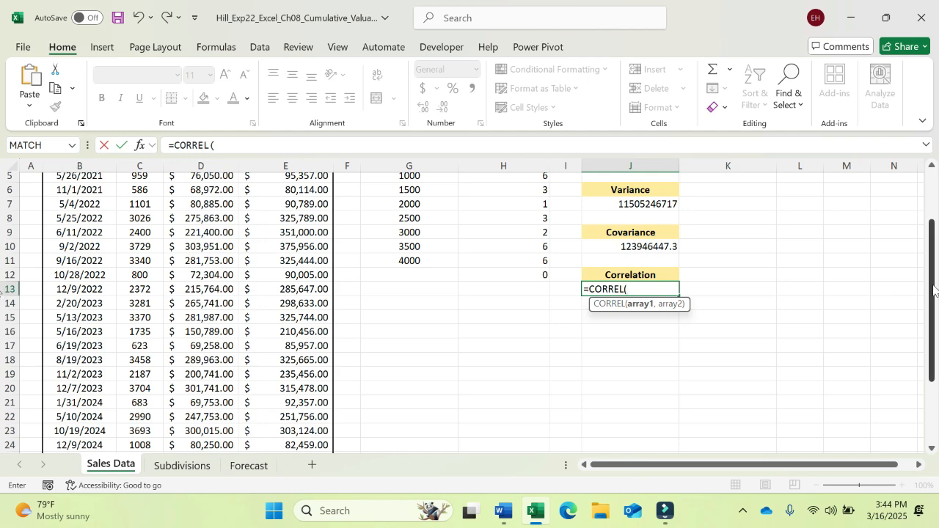
left_click_drag(936, 293, 936, 244)
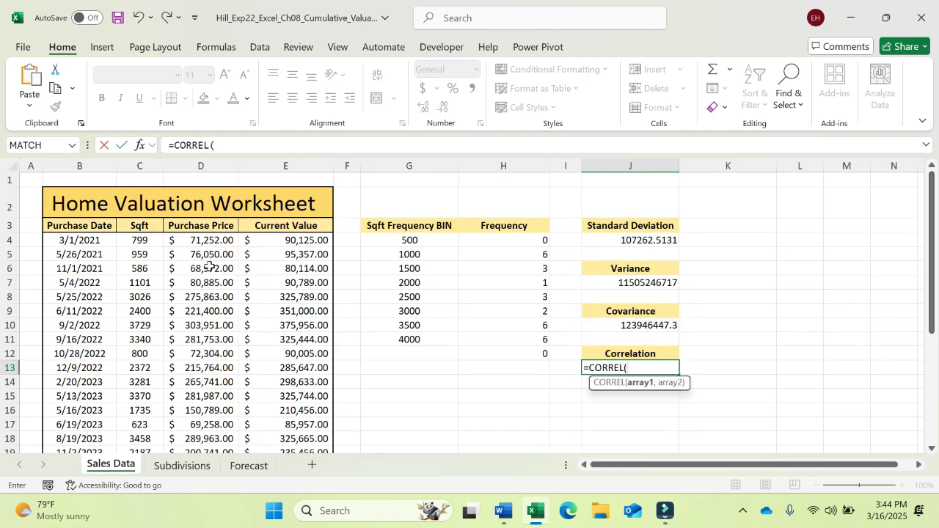
left_click_drag(146, 240, 140, 421)
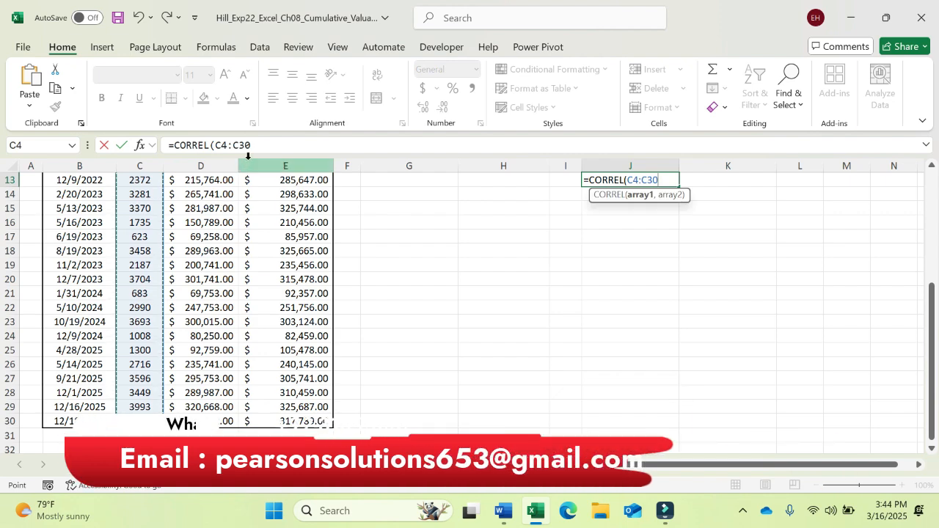
type(",")
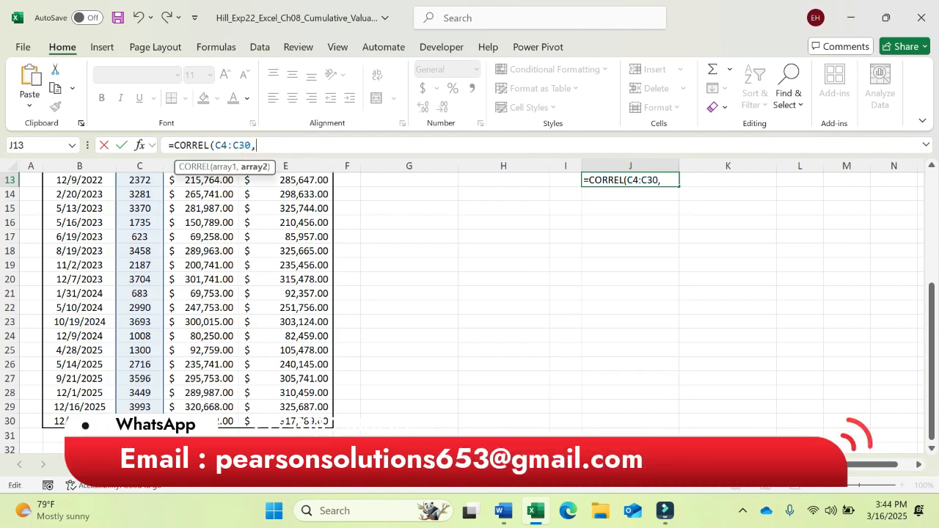
left_click_drag(932, 360, 926, 150)
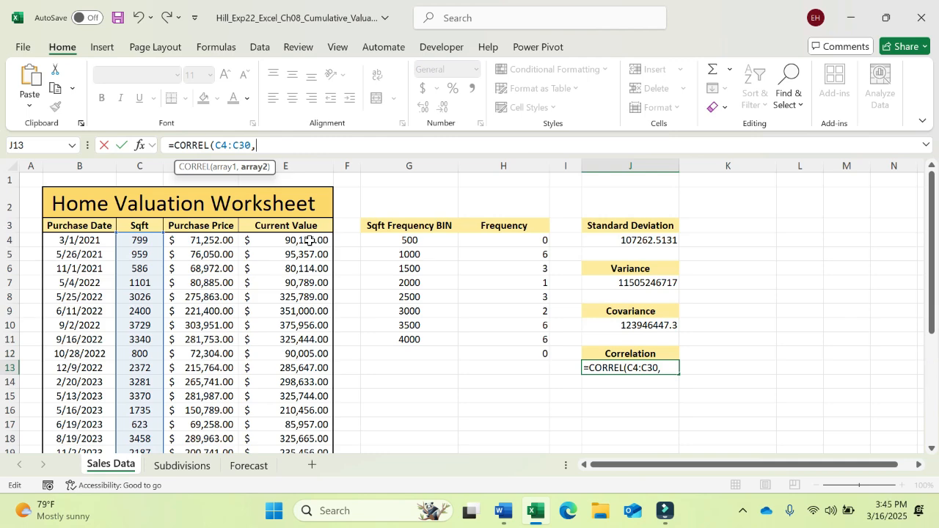
left_click_drag(310, 241, 305, 424)
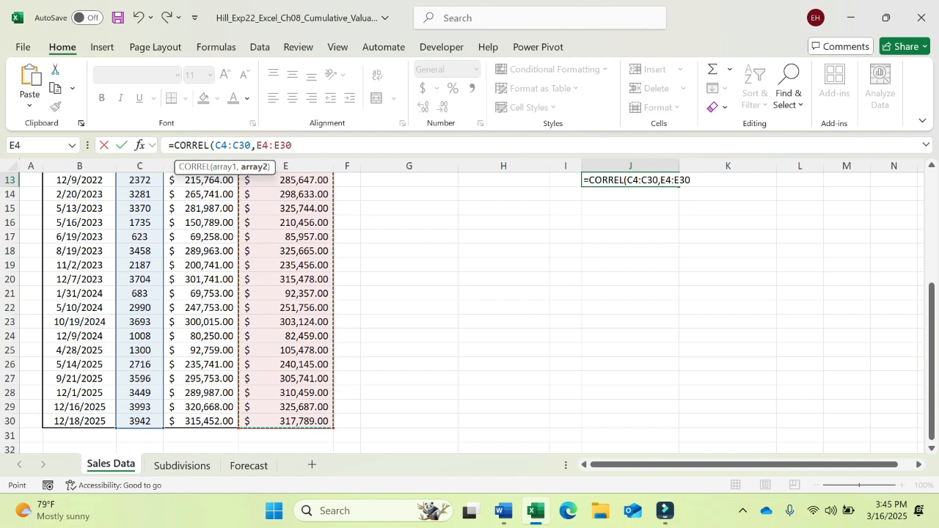
type(")")
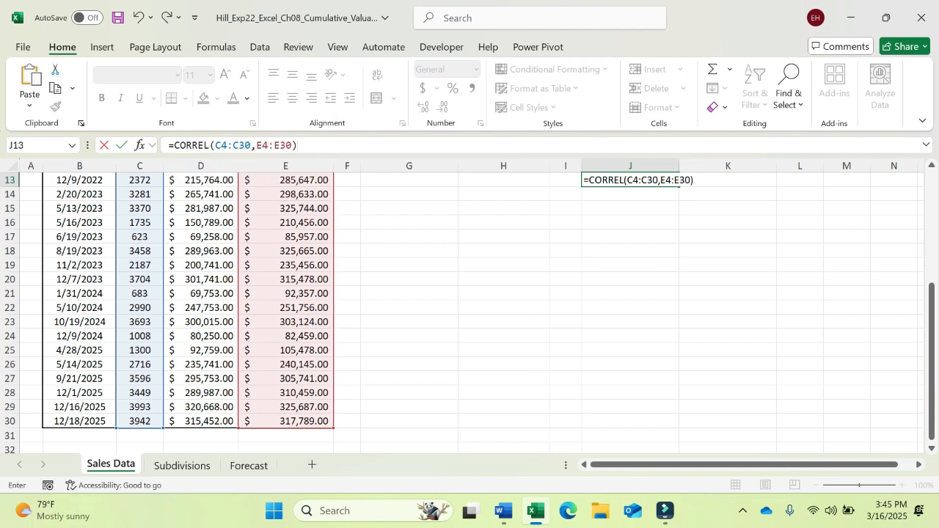
key("Return")
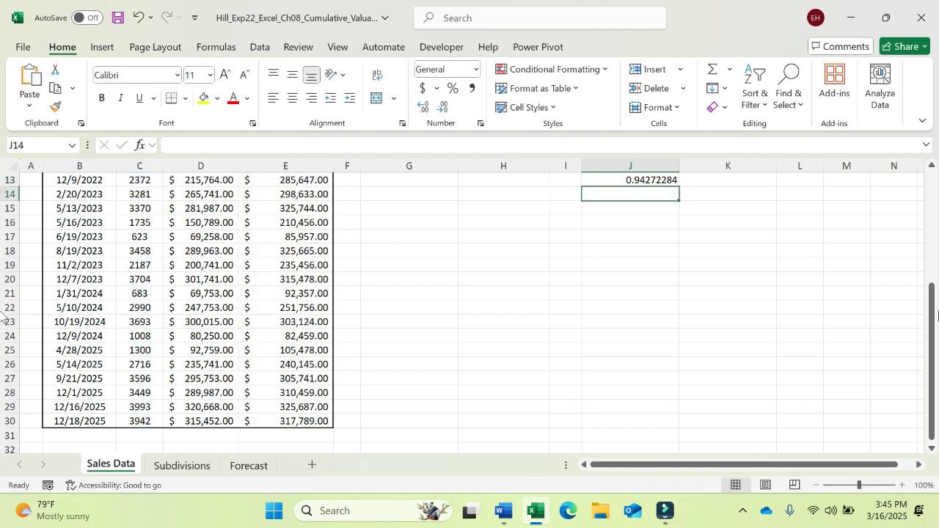
left_click_drag(932, 290, 930, 191)
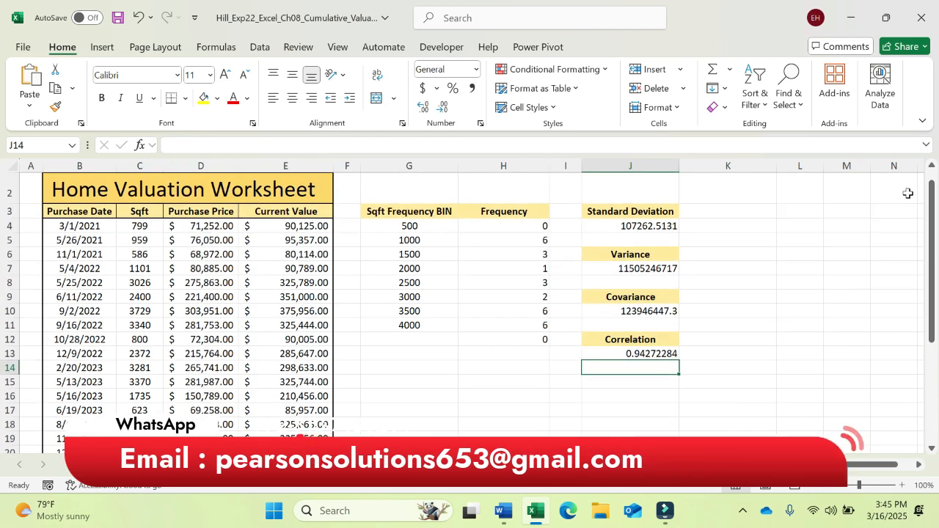
- Delete the whole correlation formula from cell J13, leaving the cell empty
left_click(672, 353)
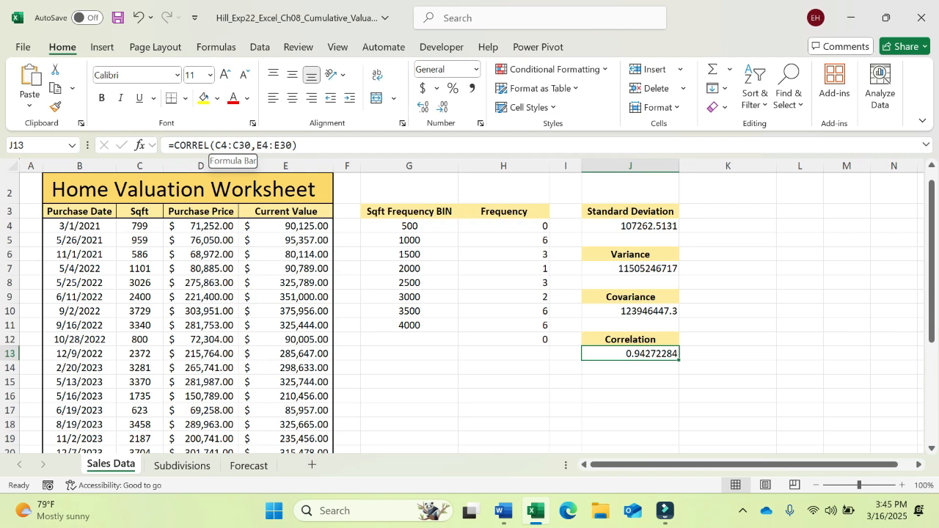
key("F2")
key("BackSpace")
key("BackSpace")
key("BackSpace")
key("BackSpace")
key("BackSpace")
key("BackSpace")
key("BackSpace")
key("BackSpace")
key("BackSpace")
key("BackSpace")
key("BackSpace")
key("BackSpace")
key("BackSpace")
key("BackSpace")
key("BackSpace")
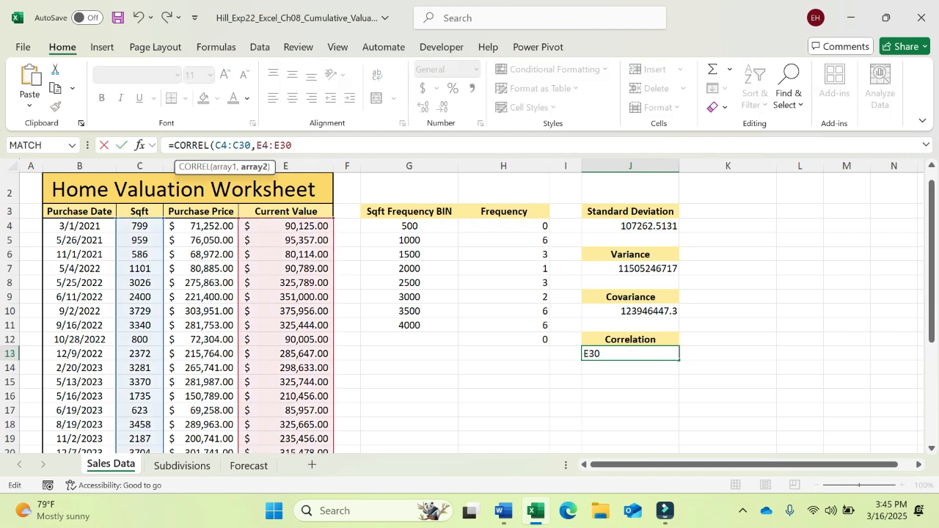
key("BackSpace")
key("BackSpace")
key("BackSpace")
key("BackSpace")
key("BackSpace")
key("BackSpace")
key("BackSpace")
key("Return")
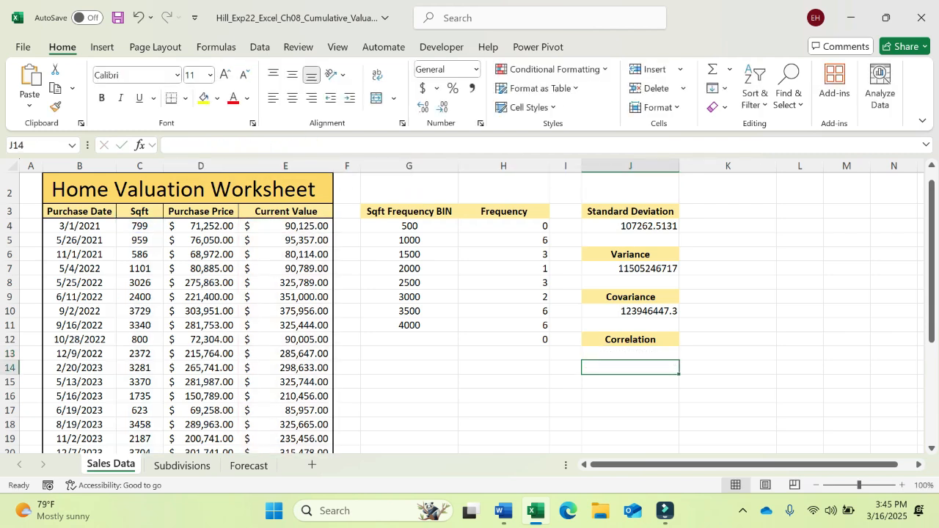
- Find the CORREL function through the function search and open its arguments for cell J13
left_click(663, 352)
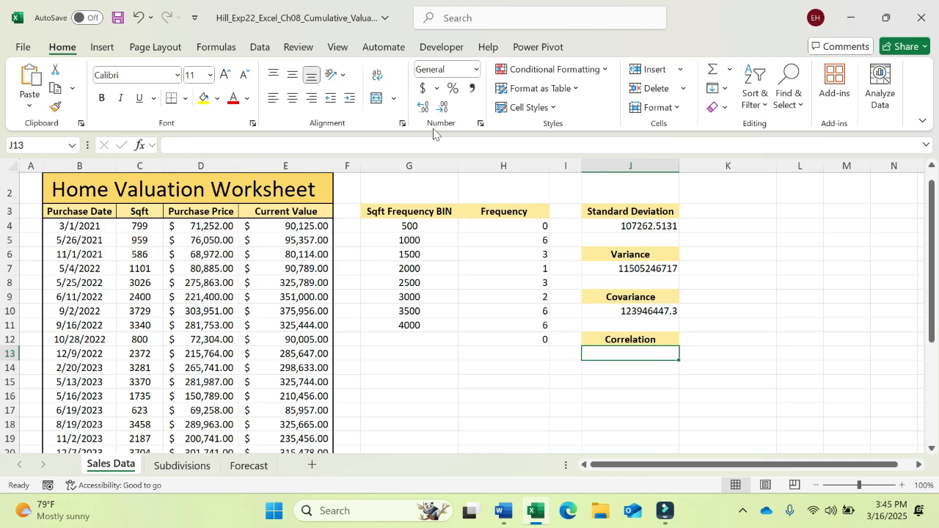
left_click(213, 48)
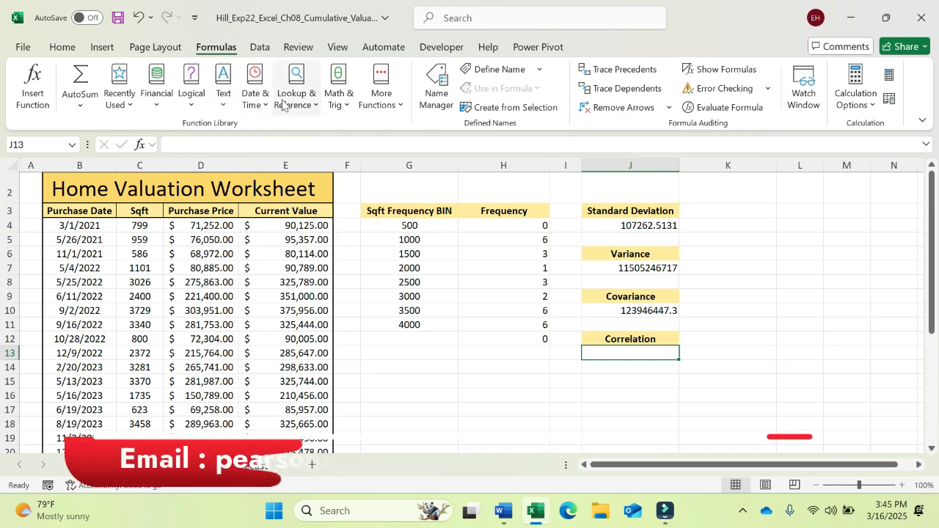
left_click(155, 107)
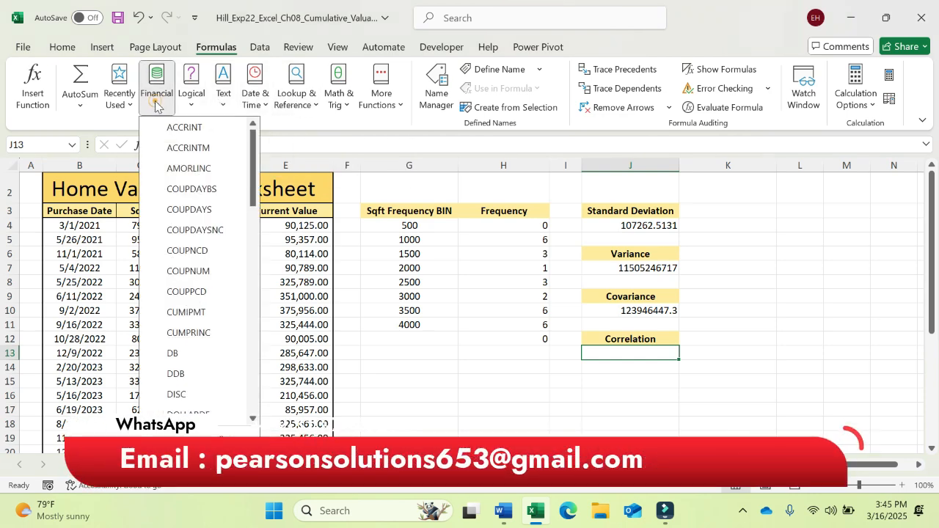
left_click(205, 438)
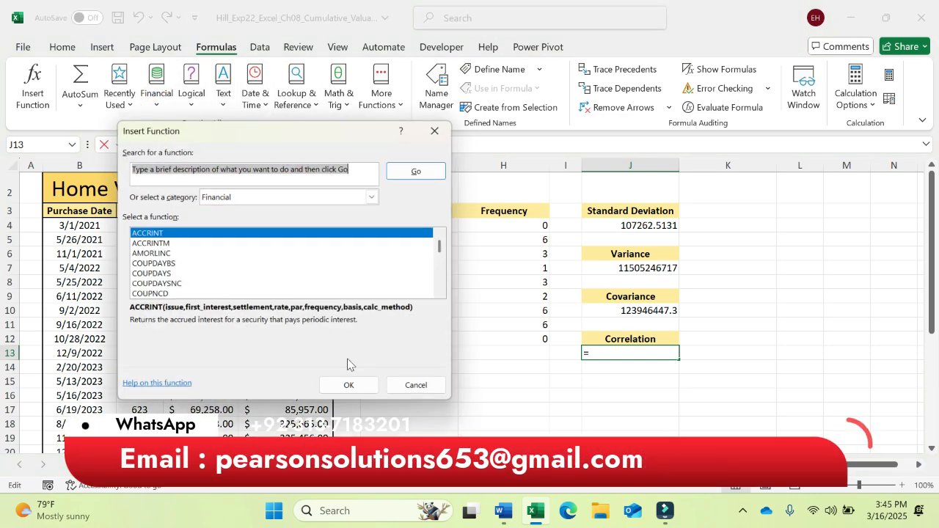
type("CO")
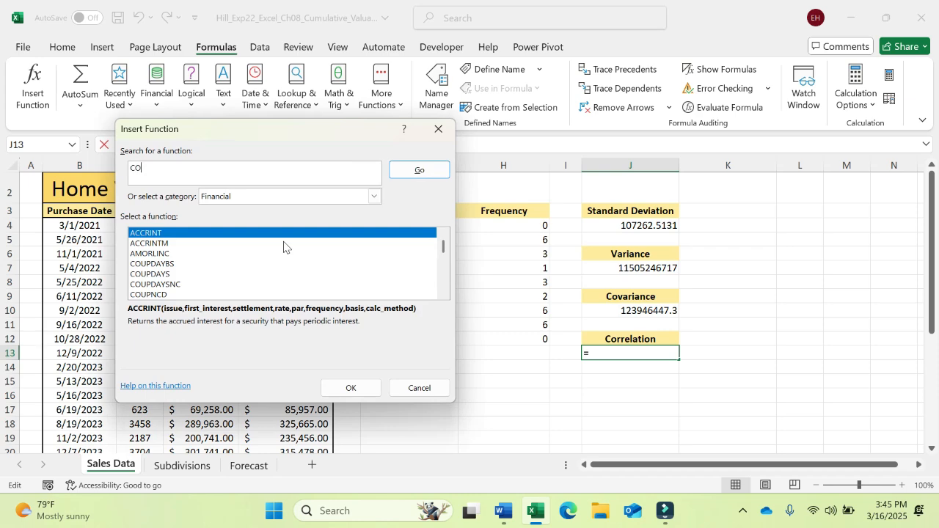
type("RREL")
key("Return")
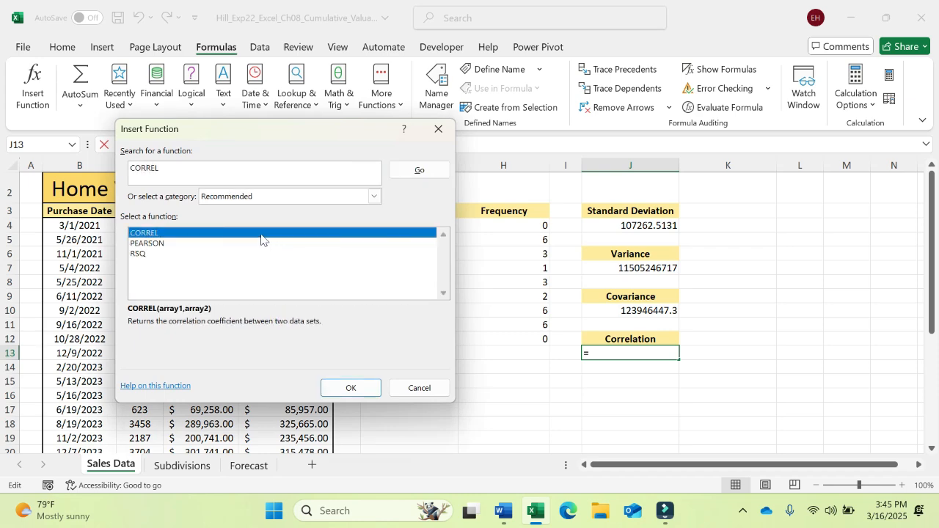
double_click(261, 233)
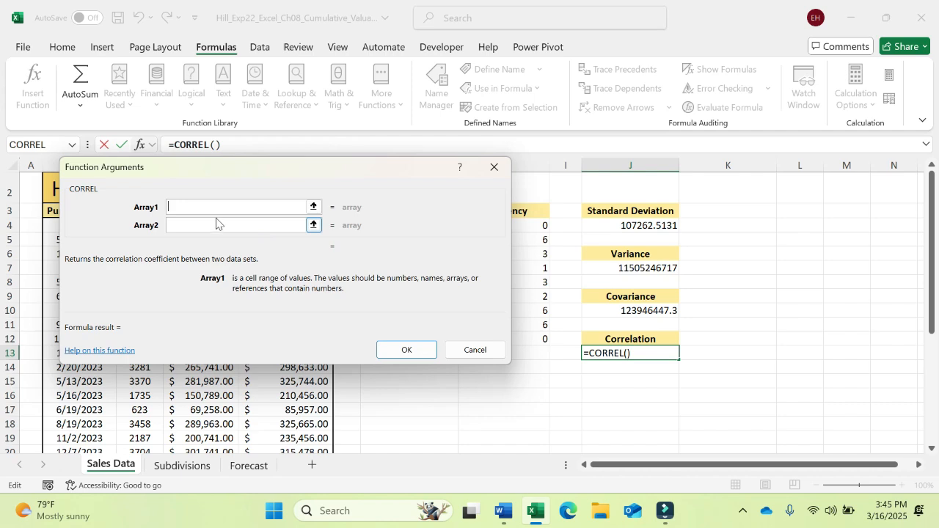
- Complete CORREL in cell J13 with C4:C30 as Array1 and E4:E30 as Array2
left_click_drag(212, 182, 482, 196)
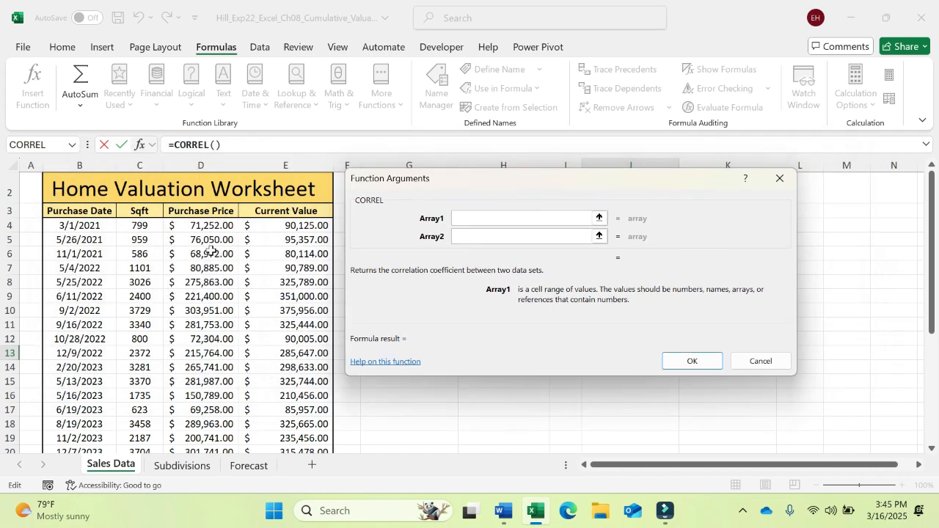
left_click_drag(153, 231, 149, 416)
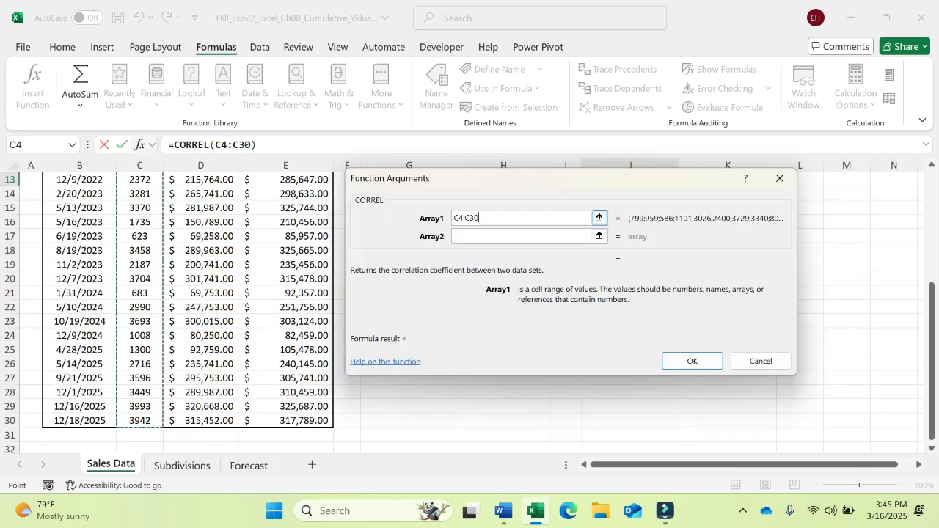
left_click(467, 235)
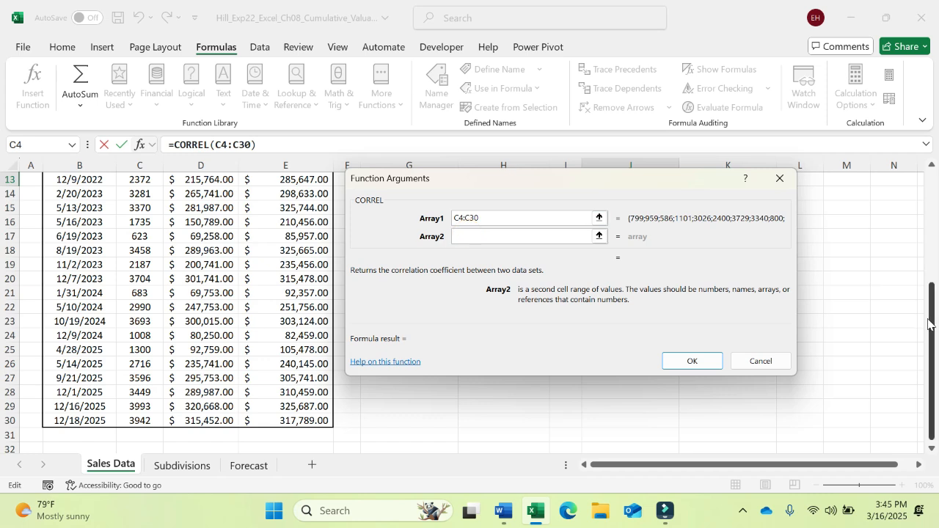
left_click_drag(928, 321, 928, 321)
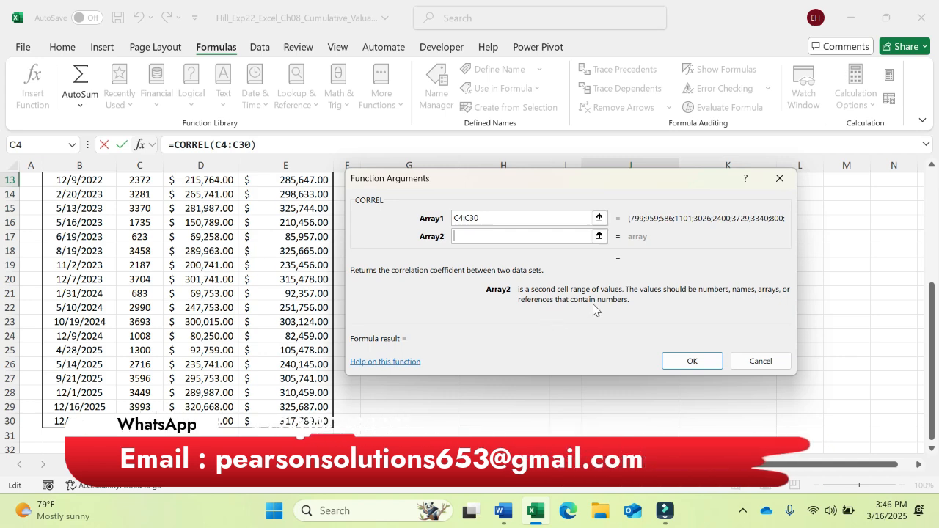
left_click_drag(931, 317, 913, 198)
left_click_drag(286, 240, 308, 415)
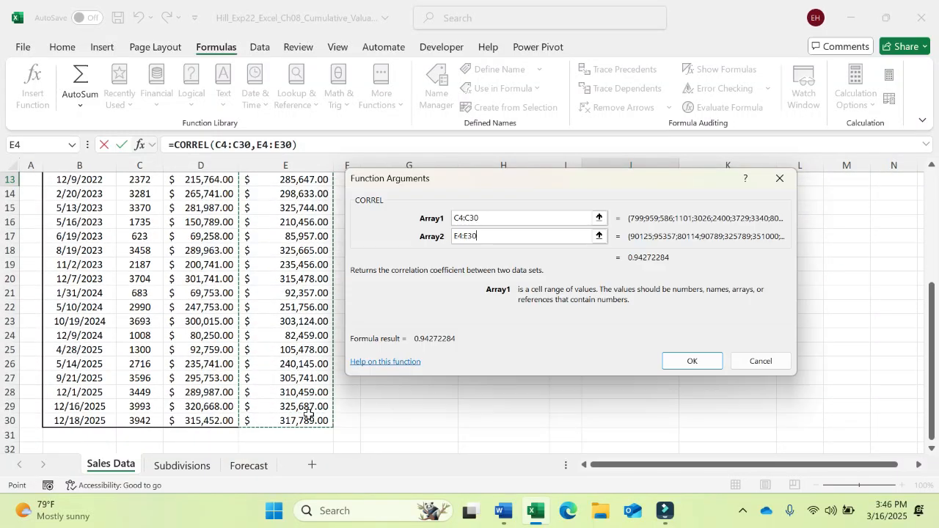
left_click(686, 360)
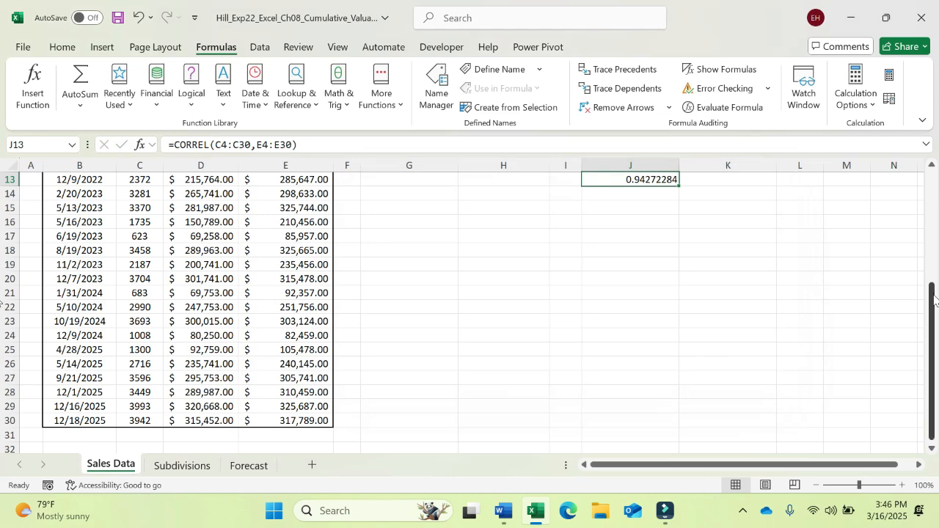
left_click_drag(932, 293, 930, 209)
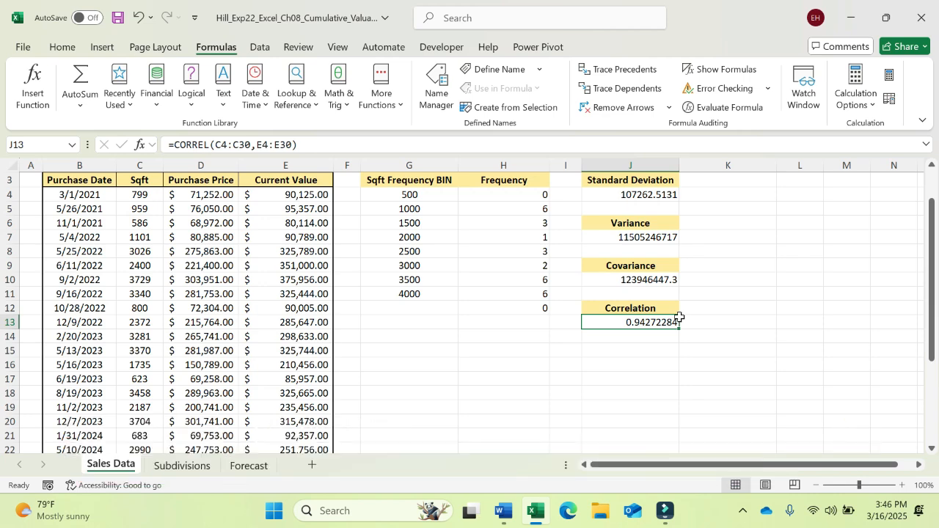
- Switch to the Word instructions and highlight the instruction text of steps 1 through 6 in yellow
left_click(506, 515)
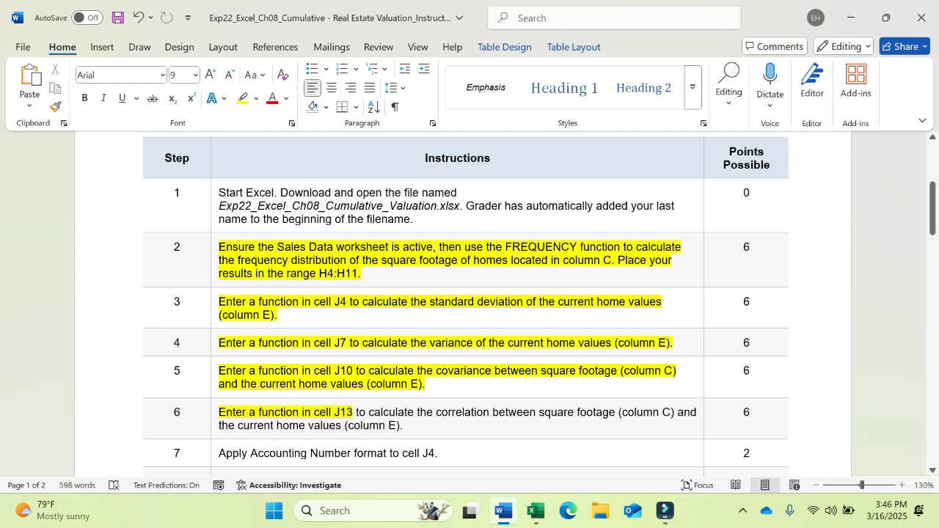
left_click_drag(403, 425, 272, 217)
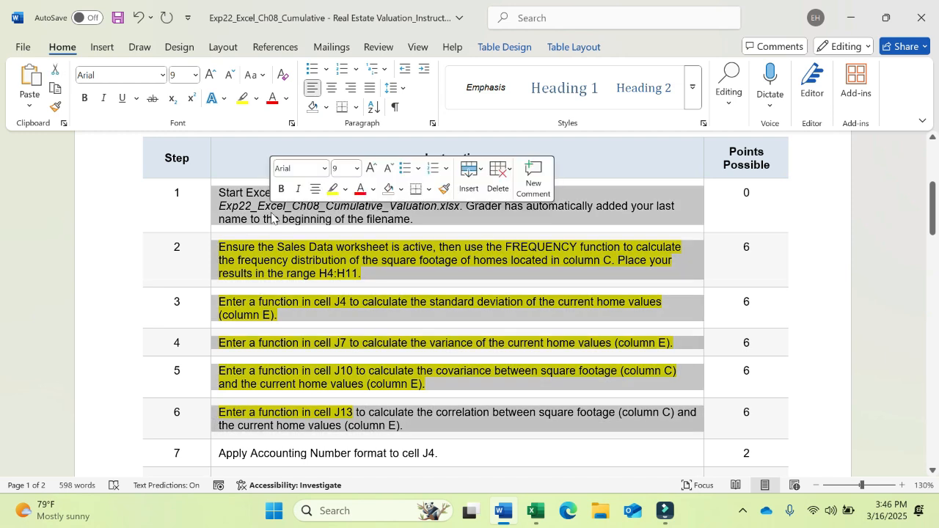
left_click(241, 102)
scroll(466, 303, "down", 3)
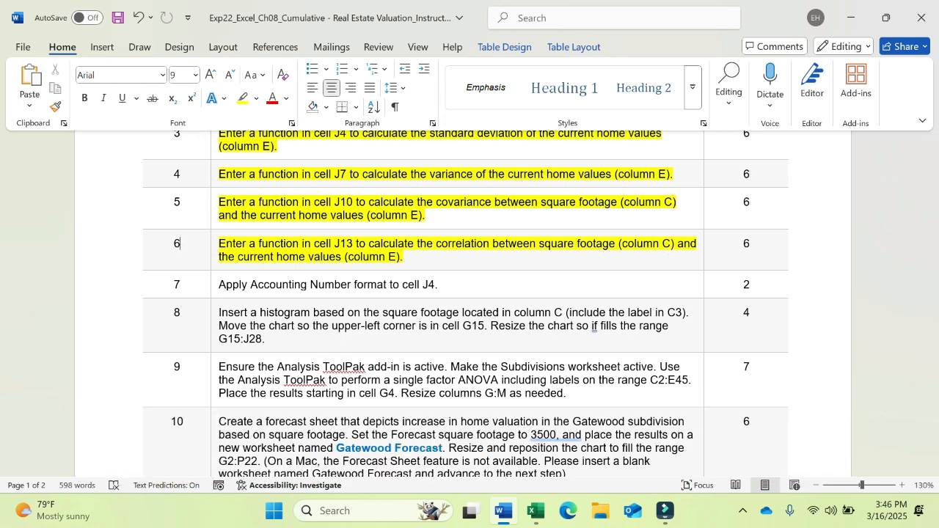
- Switch to Excel and apply the $ English (United States) Accounting format to the standard deviation in cell J4
left_click(528, 511)
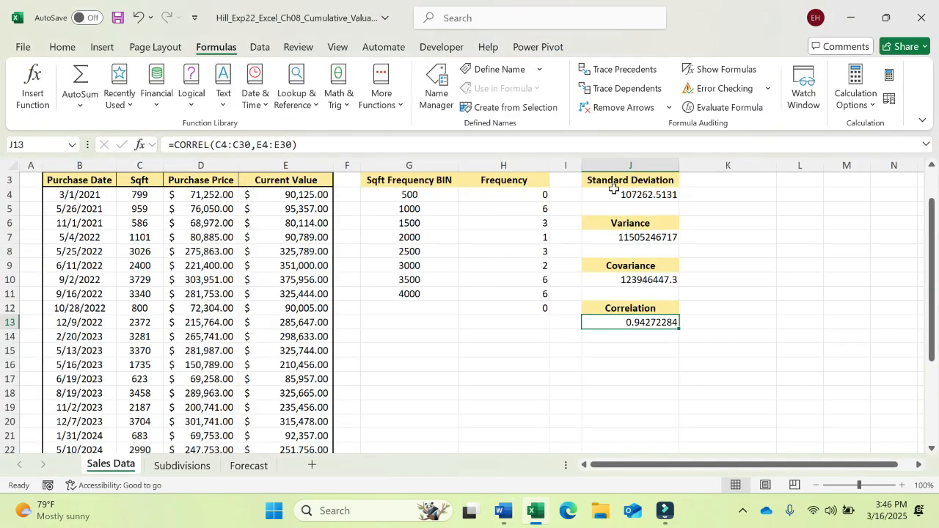
left_click(613, 193)
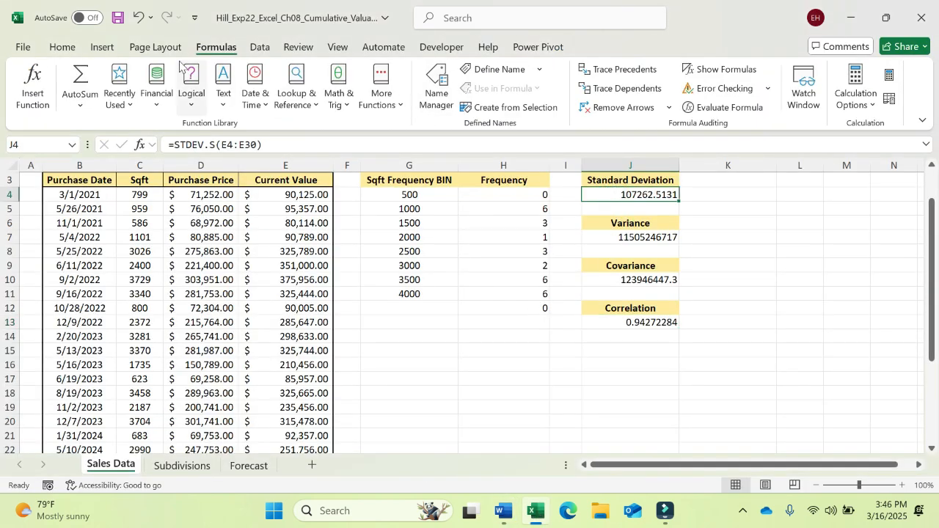
left_click(63, 45)
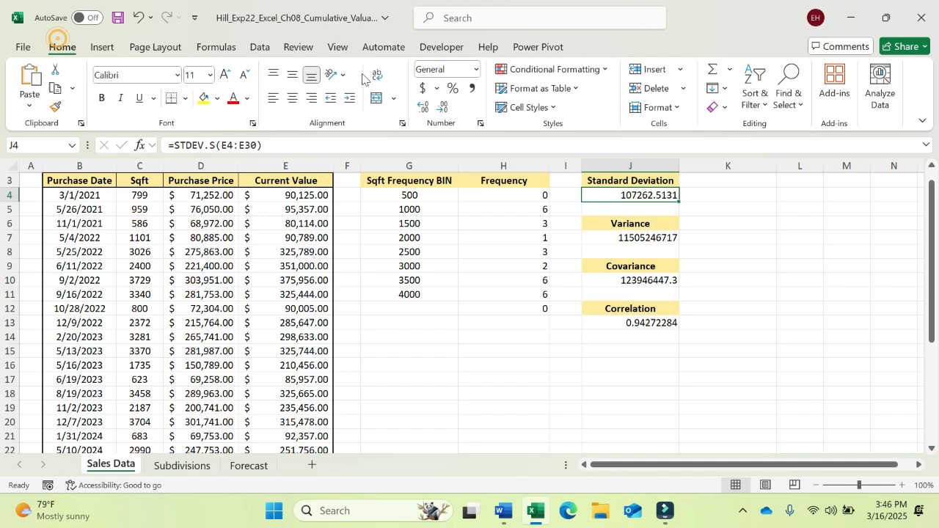
left_click(438, 88)
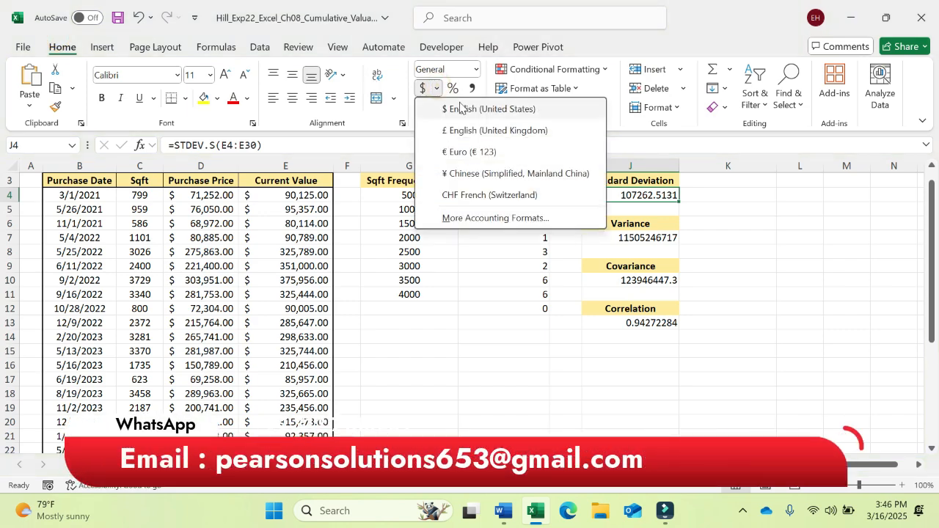
left_click(460, 108)
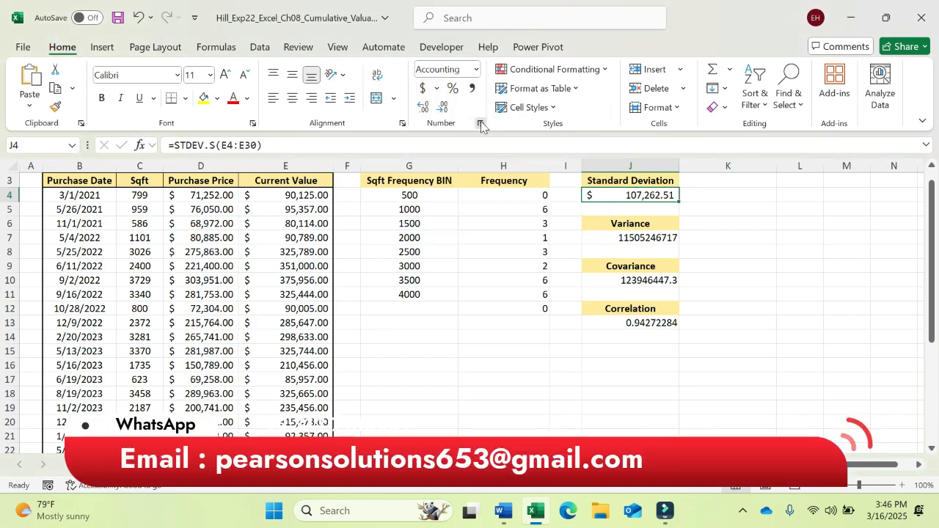
- Open the number format settings for cell J4 and try raising the Accounting decimal places to more than 20
left_click(480, 125)
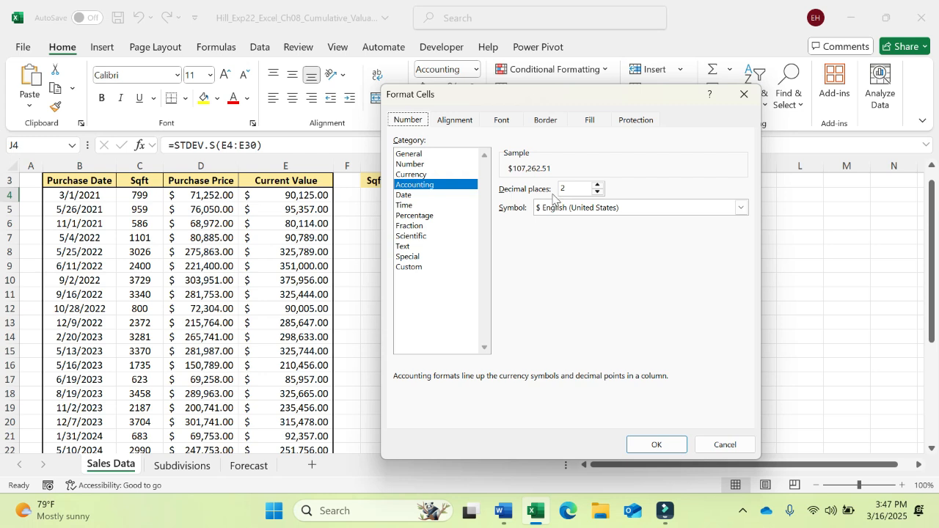
left_click(598, 192)
left_click(598, 186)
left_click(597, 186)
left_click(598, 186)
left_click(598, 186)
left_click(598, 186)
left_click(597, 185)
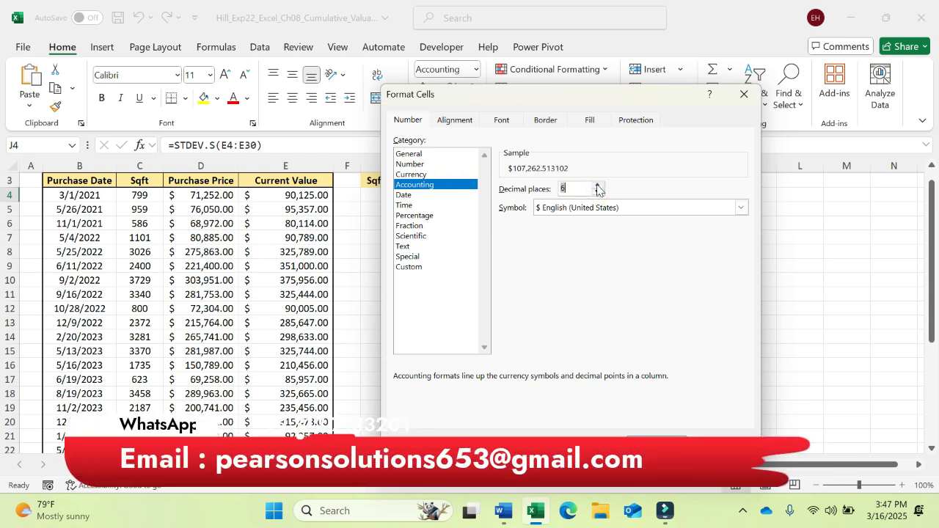
left_click(598, 186)
left_click(598, 185)
left_click(597, 186)
left_click(598, 185)
left_click(598, 185)
left_click(598, 186)
left_click(598, 186)
left_click(598, 185)
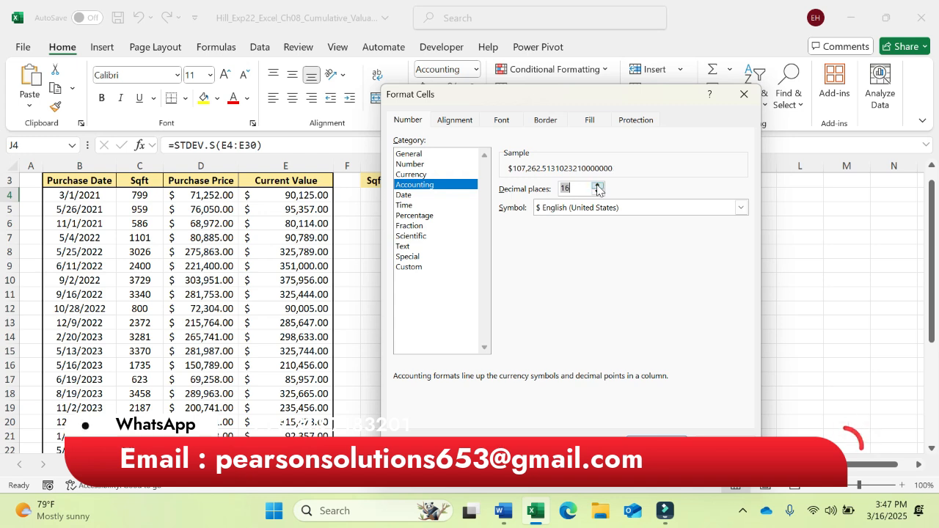
left_click(598, 185)
left_click(598, 185)
left_click(598, 186)
left_click(598, 186)
left_click(598, 186)
left_click(598, 185)
left_click(597, 185)
left_click(598, 185)
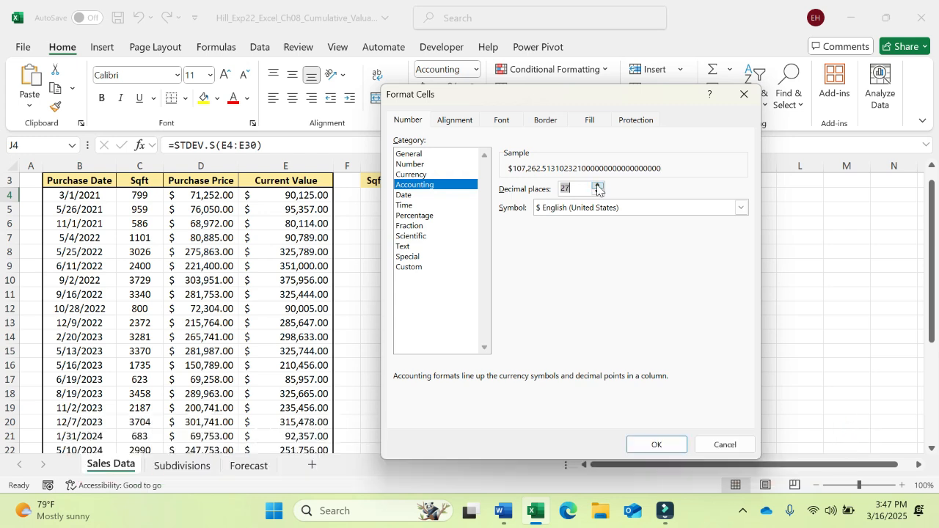
left_click(598, 185)
- Set J4's Accounting format to 2 decimal places with the $ English (United States) symbol and apply it
type("2")
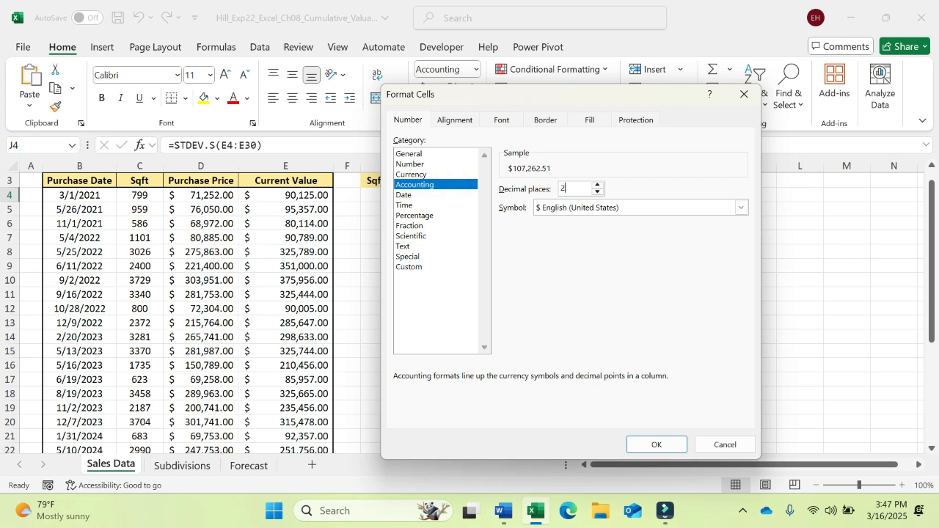
left_click(742, 209)
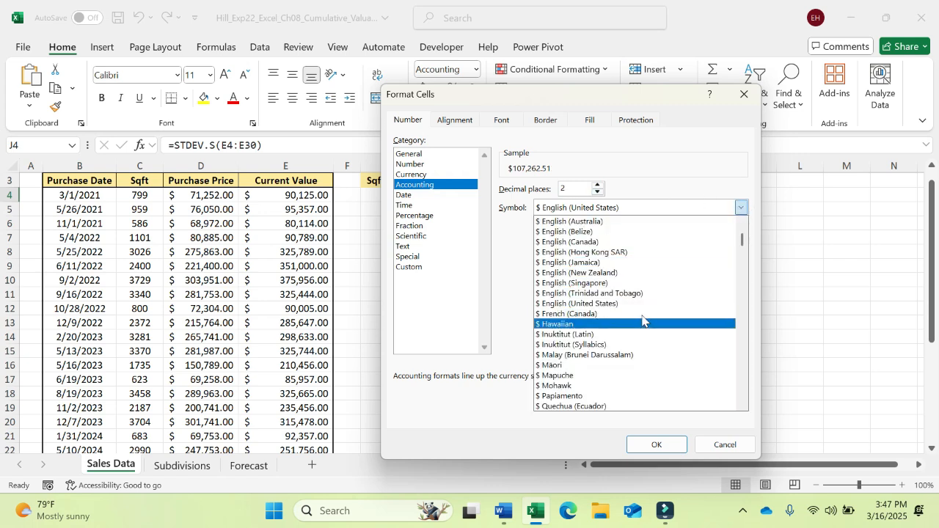
left_click(625, 309)
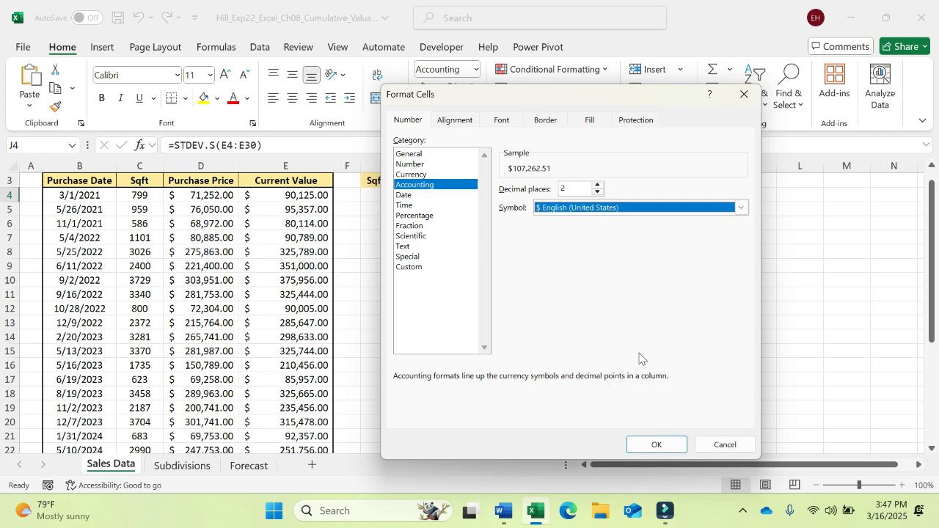
left_click(657, 446)
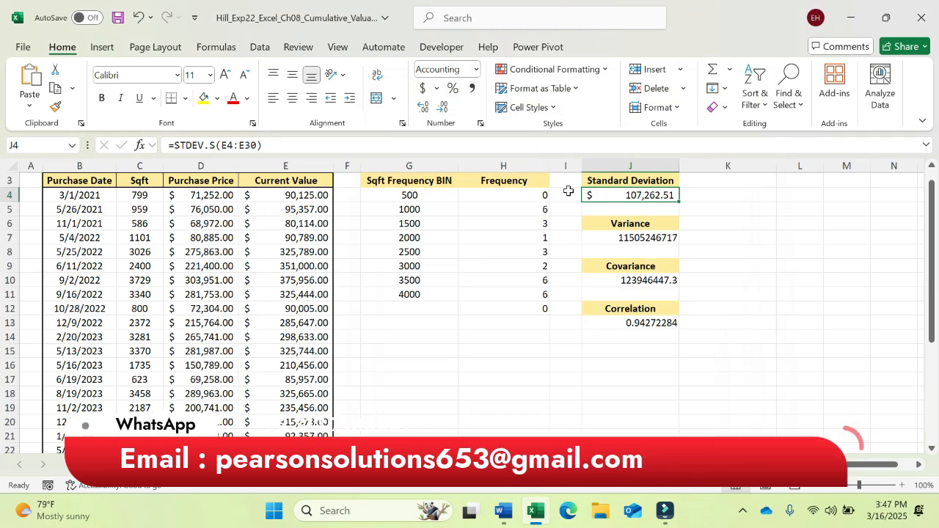
- Switch to the Word instructions and highlight step 7, "Apply Accounting Number format to cell J4.", in yellow
key("alt+Tab")
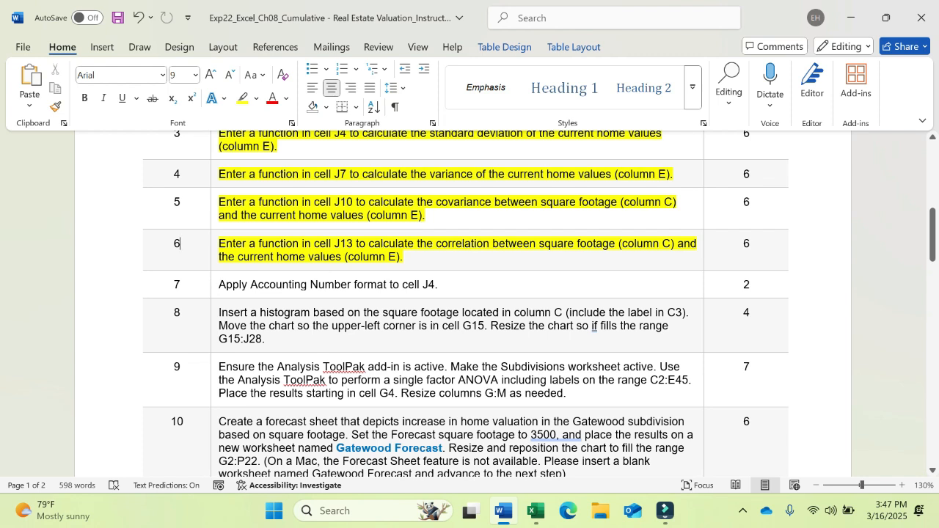
left_click_drag(220, 285, 442, 285)
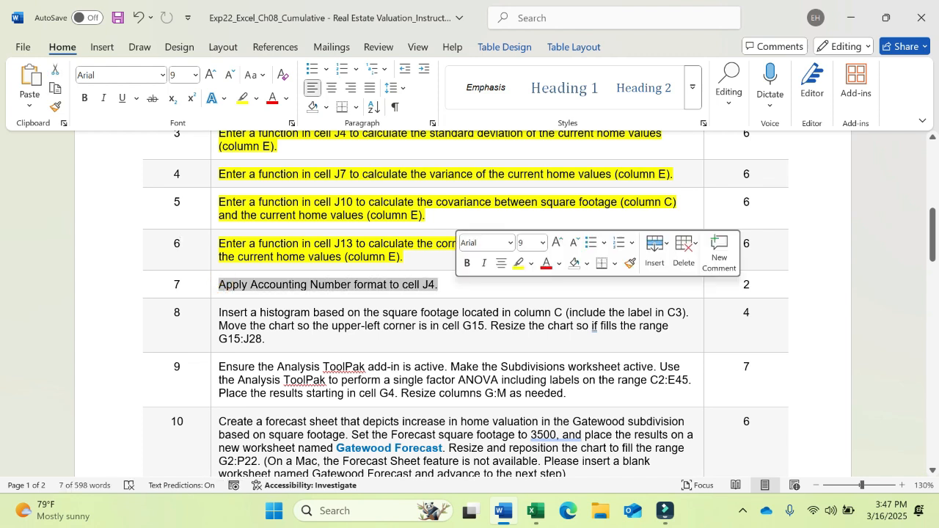
left_click(519, 264)
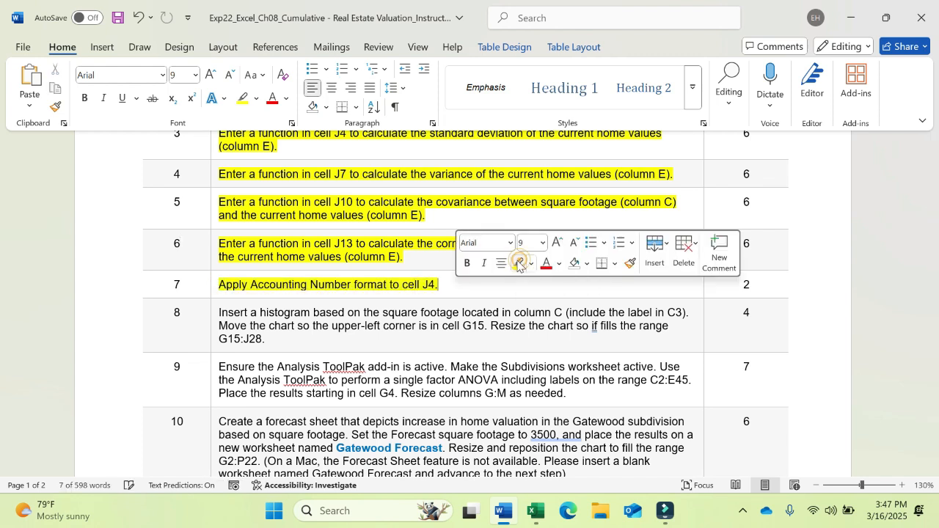
left_click(484, 289)
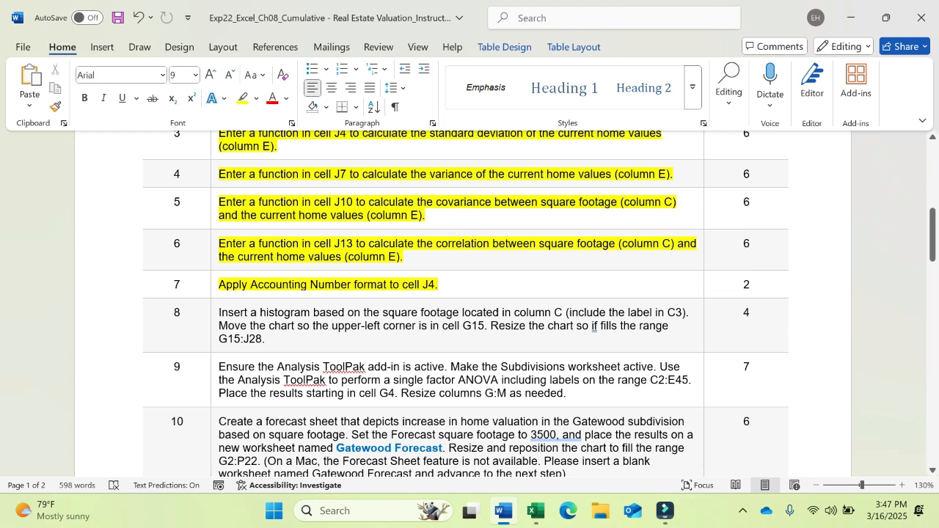
scroll(470, 304, "down", 3)
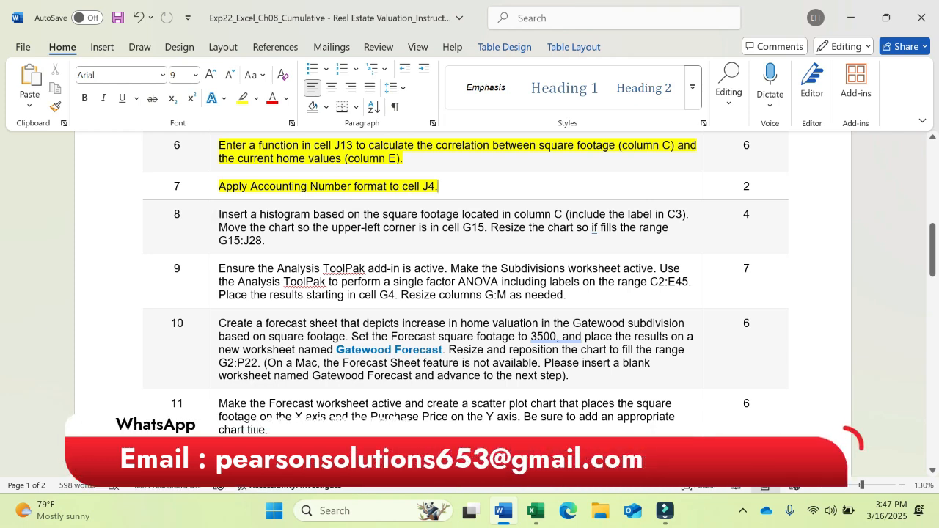
- Highlight "Insert a histogram" and "square footage located in column C" in step 8 of the instructions in yellow
left_click_drag(219, 214, 553, 214)
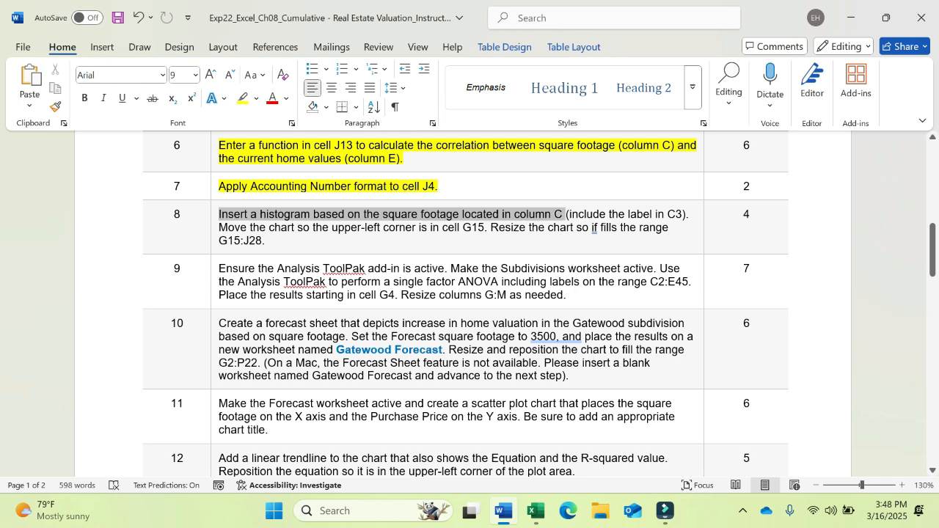
left_click_drag(563, 214, 697, 220)
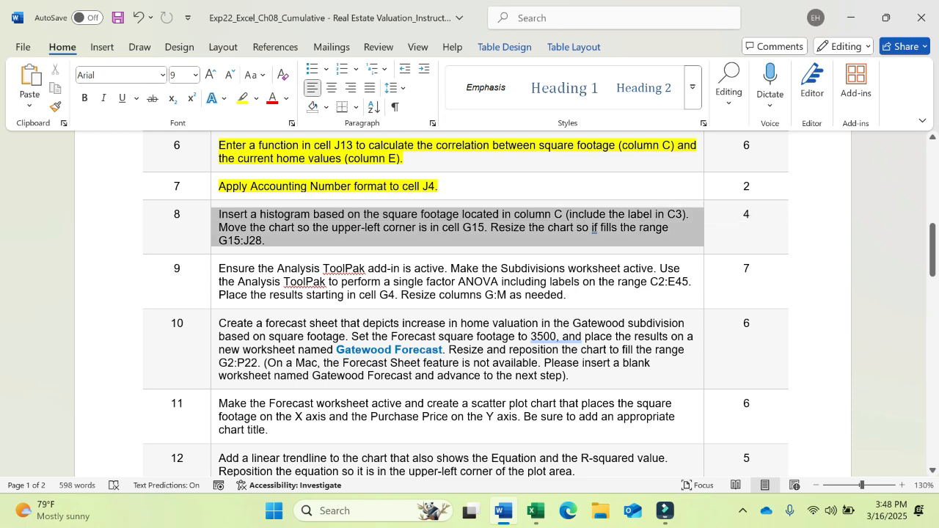
left_click(686, 219)
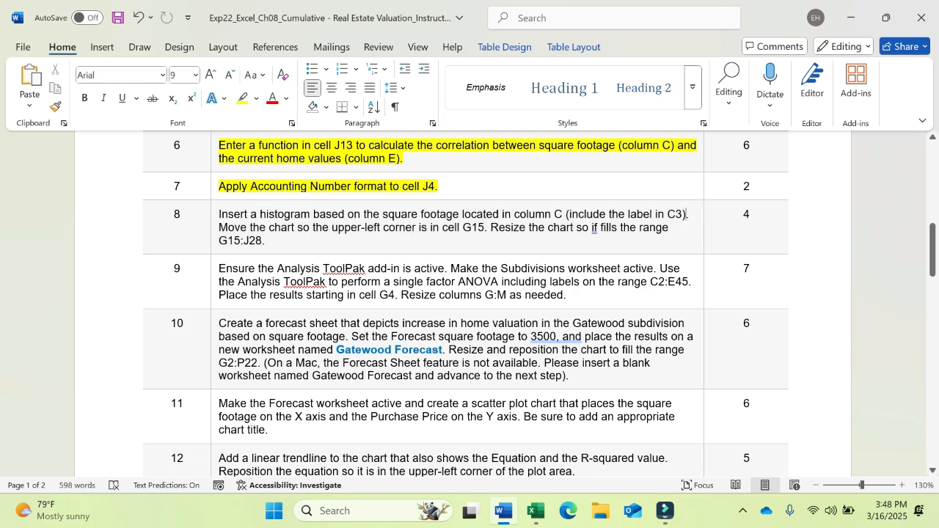
left_click_drag(219, 214, 312, 214)
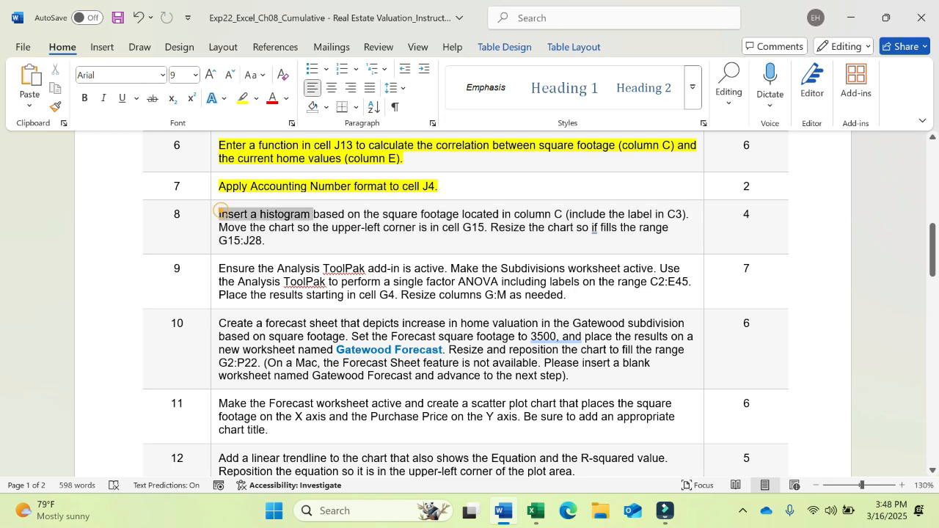
left_click(351, 192)
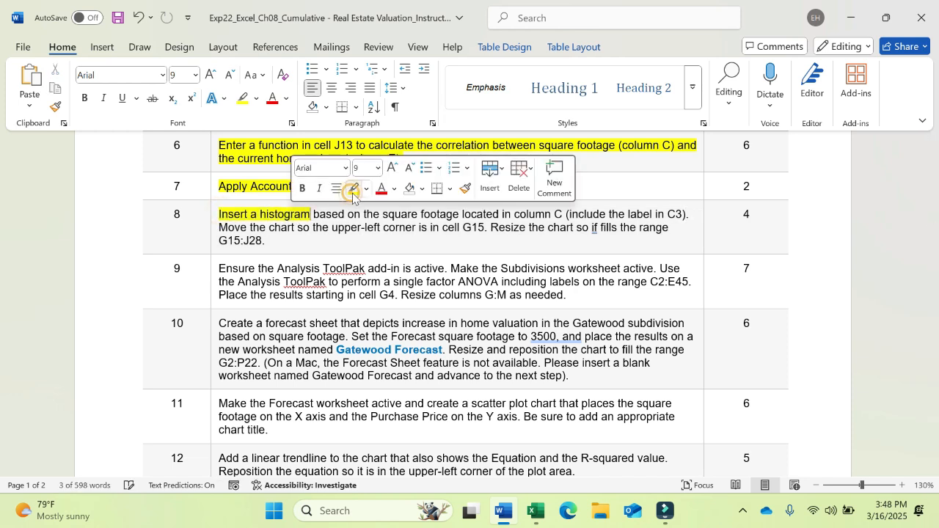
left_click(742, 511)
left_click(563, 332)
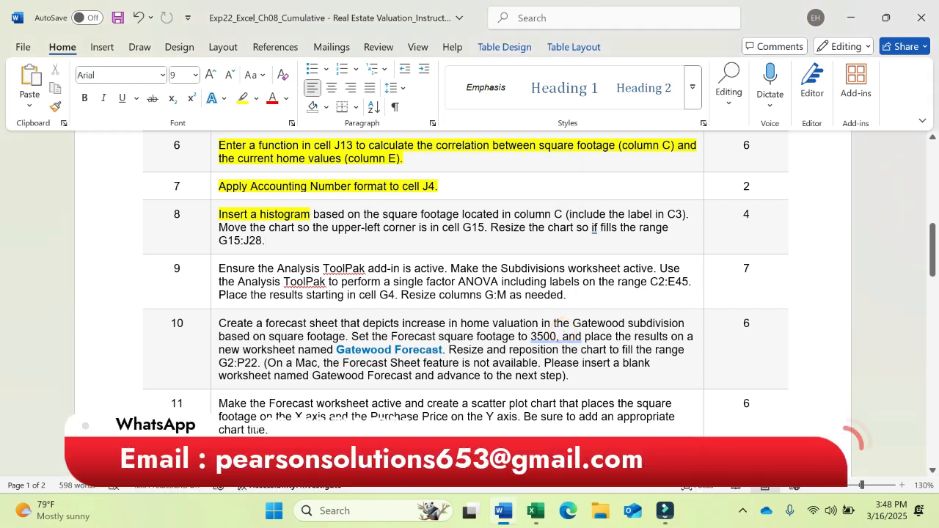
left_click_drag(382, 214, 562, 214)
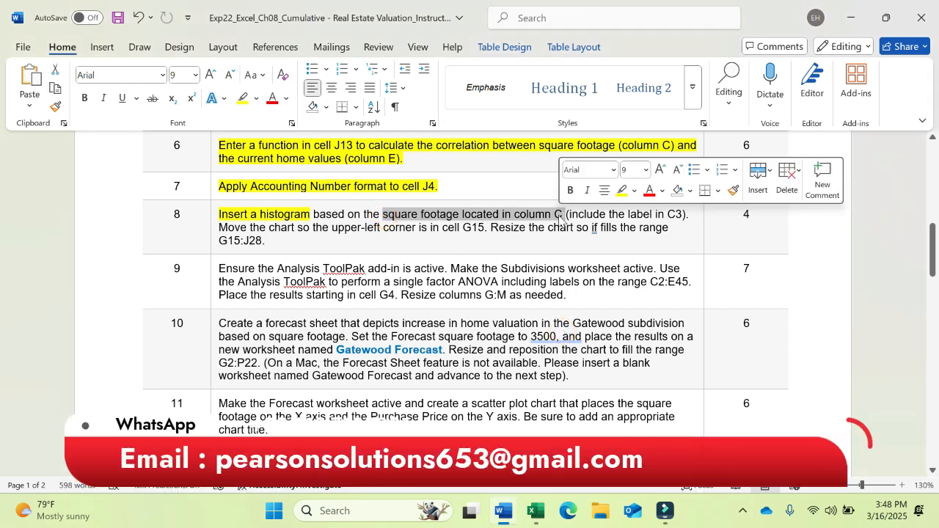
left_click(621, 191)
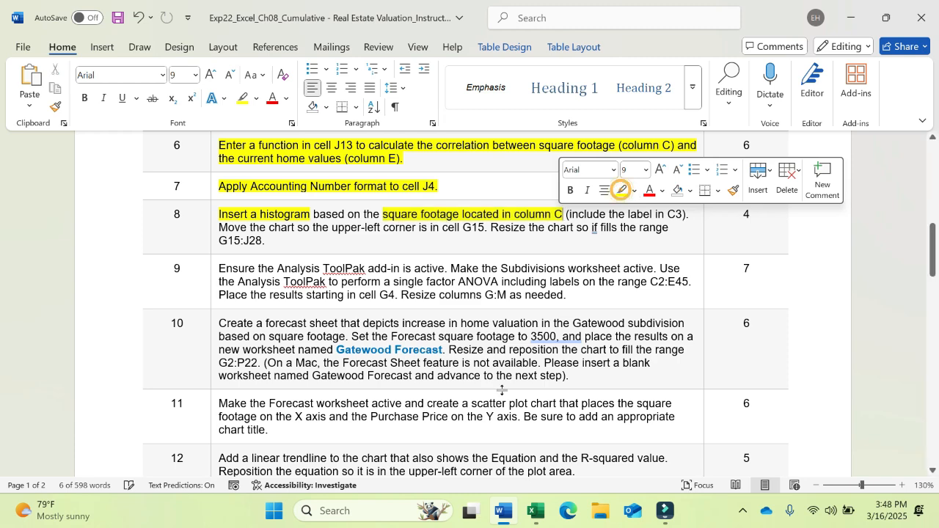
- Switch to Excel, select the square footage data with its label in C3:C30, and recheck step 8 in the Word instructions
left_click(537, 511)
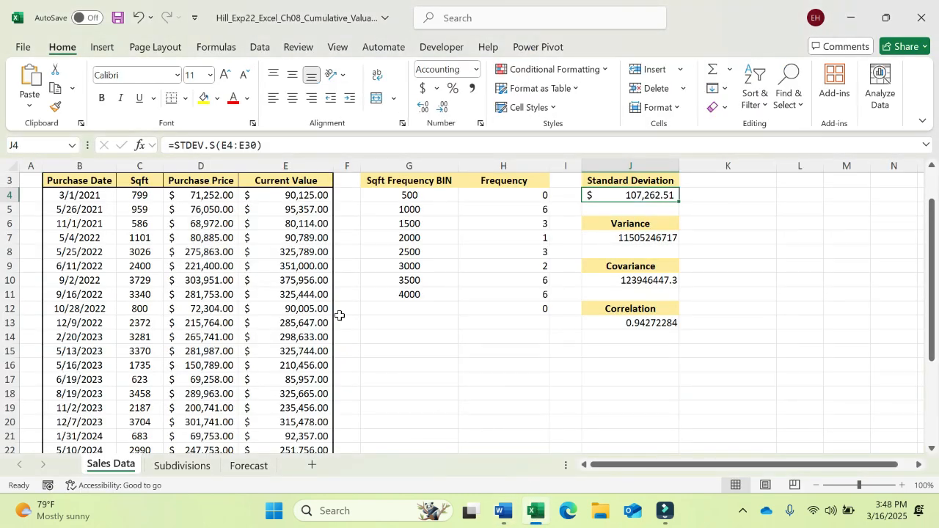
left_click(141, 179)
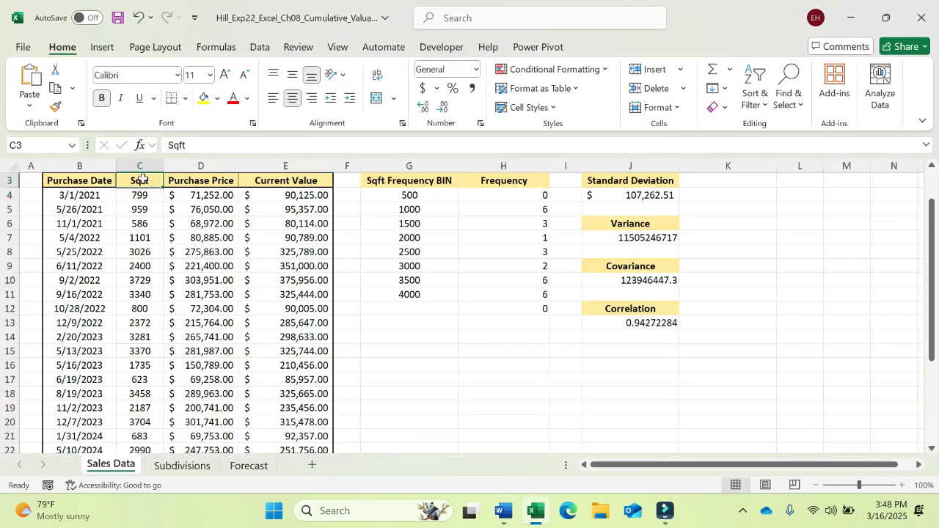
left_click_drag(141, 178, 172, 433)
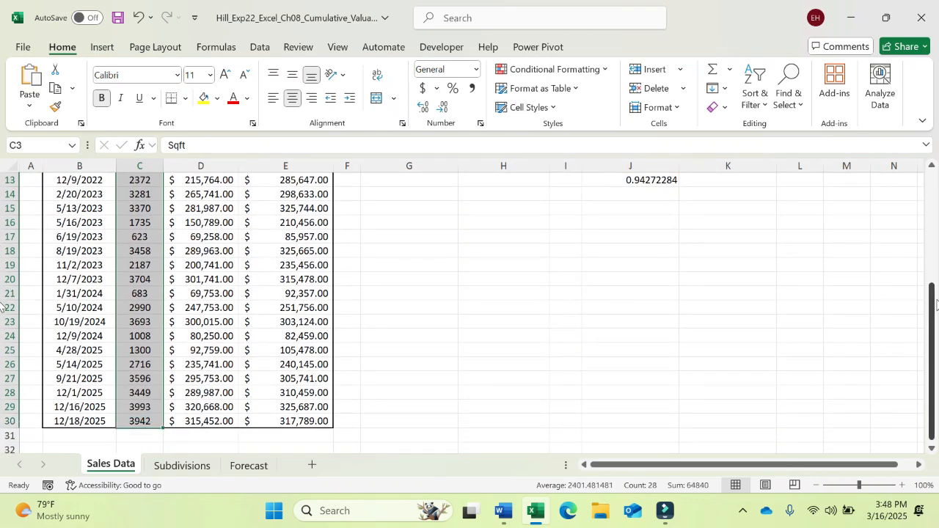
left_click_drag(936, 304, 885, 189)
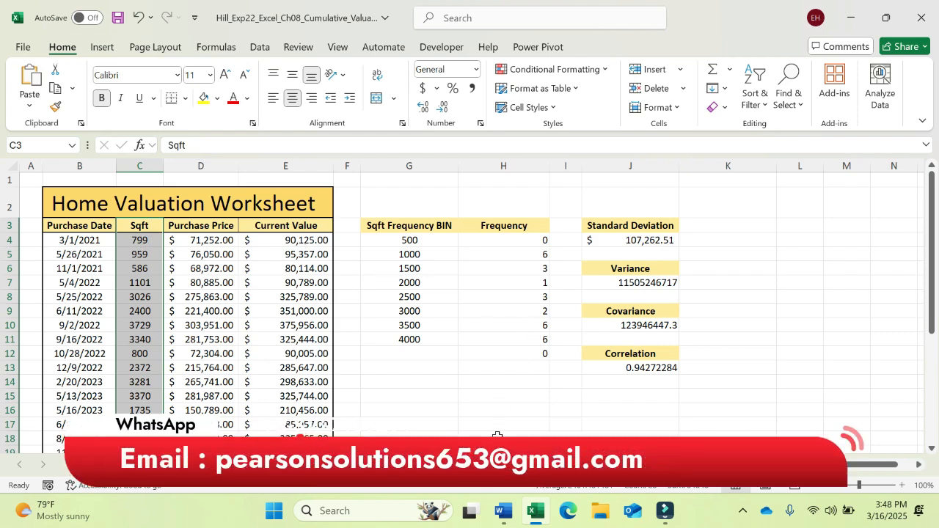
left_click(504, 510)
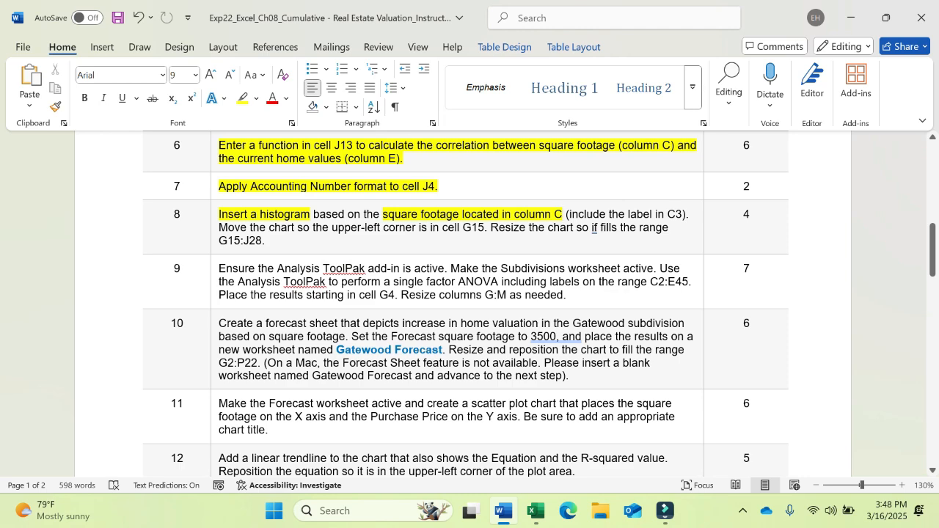
left_click(535, 511)
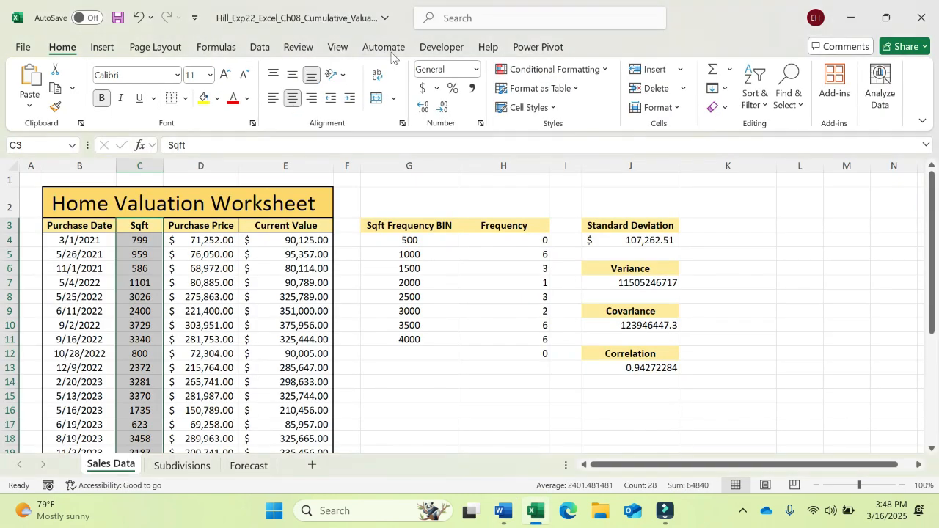
- Deactivate the Analysis ToolPak add-in through the Excel add-in options
left_click(256, 47)
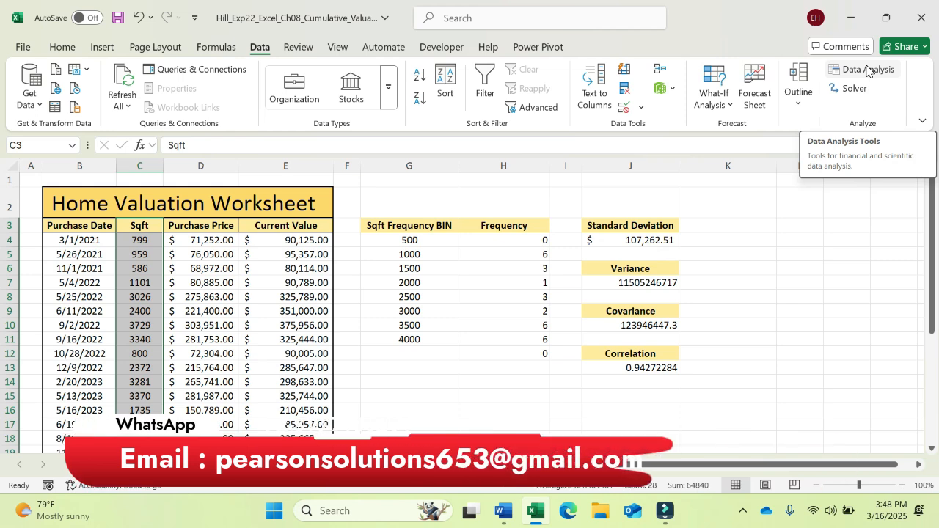
left_click(16, 48)
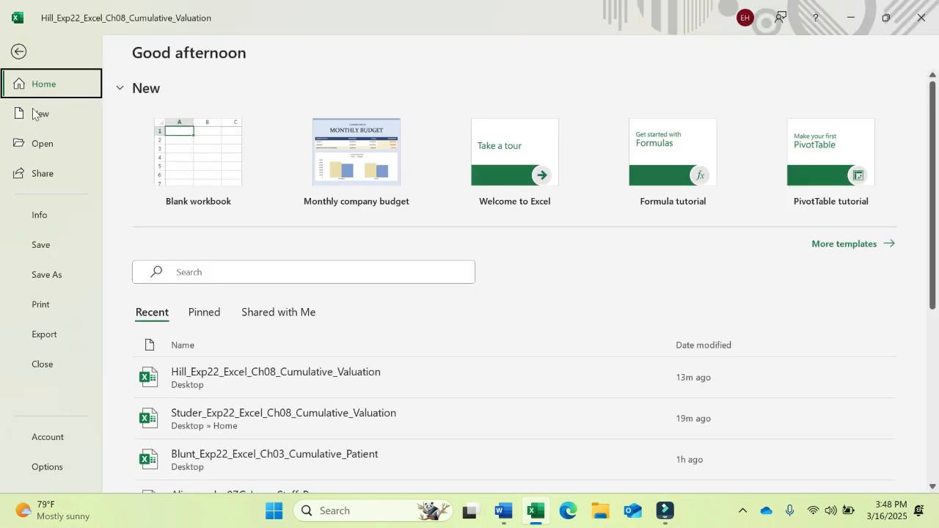
left_click(48, 467)
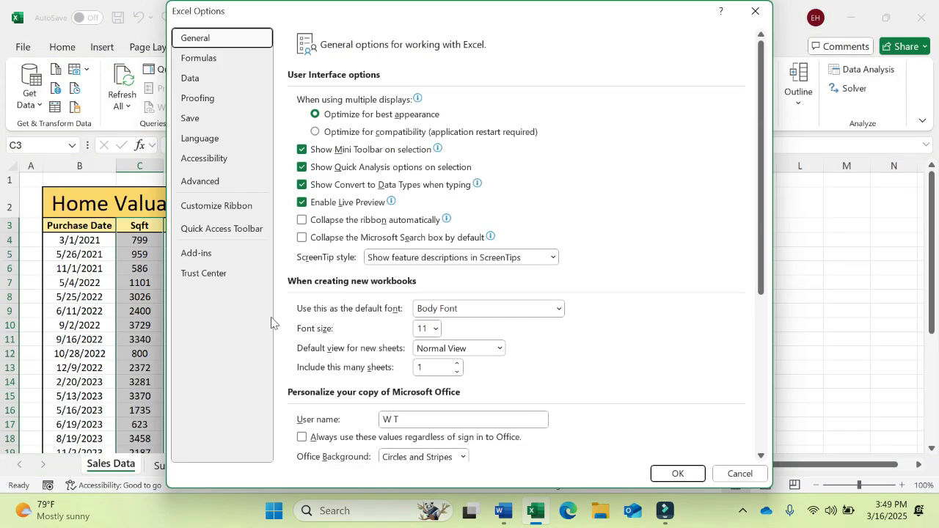
left_click(236, 256)
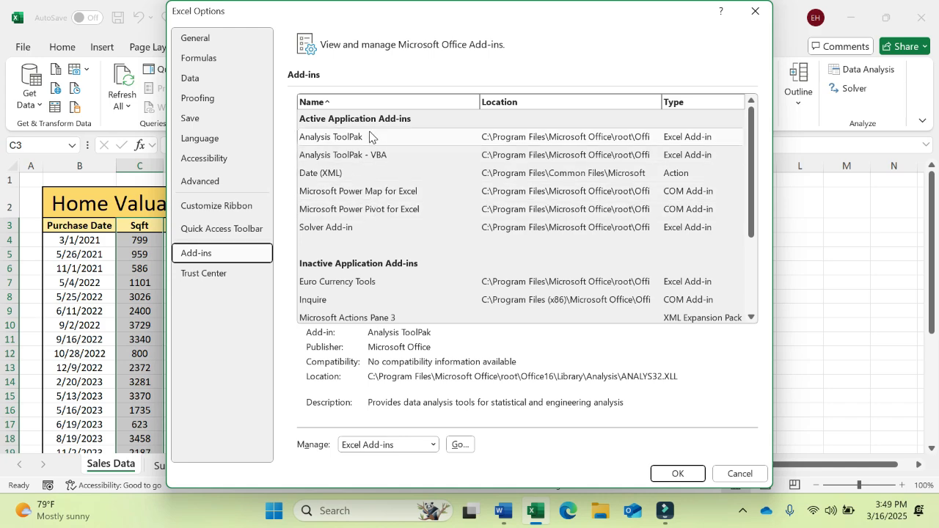
left_click(462, 444)
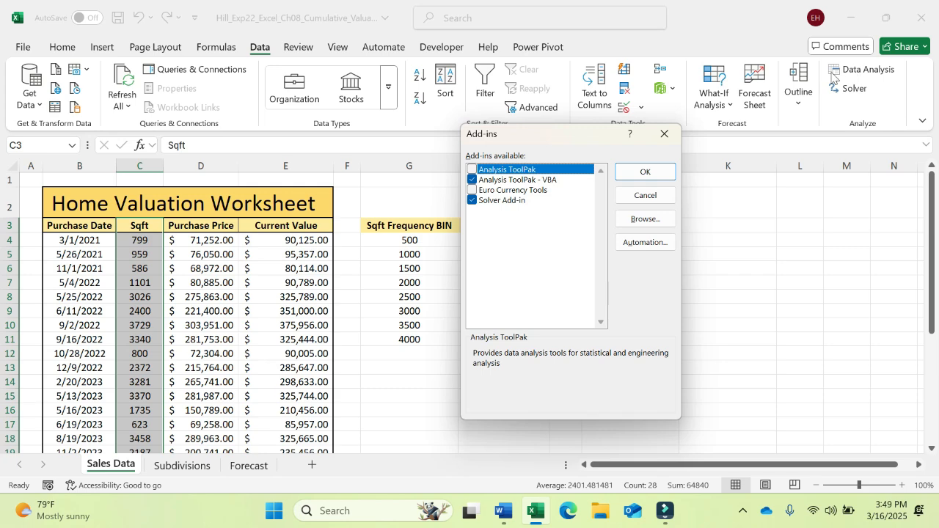
left_click(646, 172)
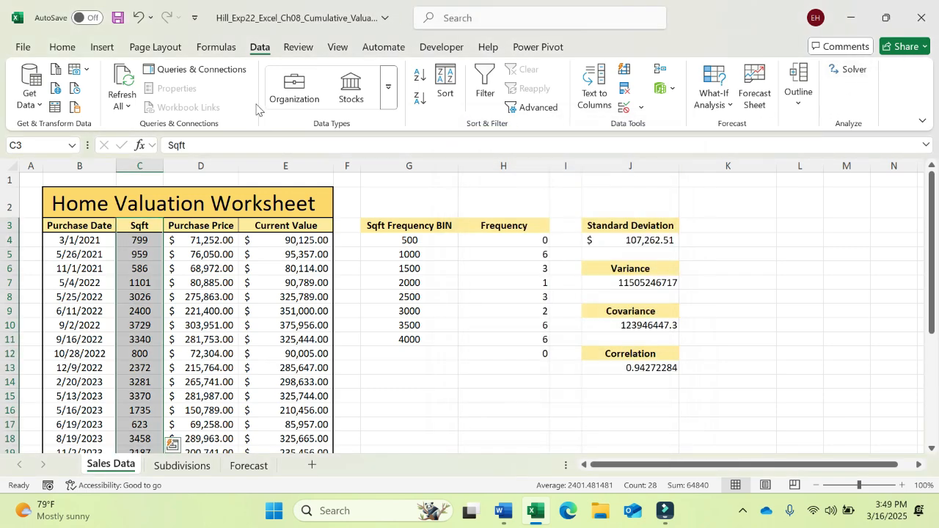
- Activate the Analysis ToolPak add-in again through the Excel add-in options
left_click(33, 44)
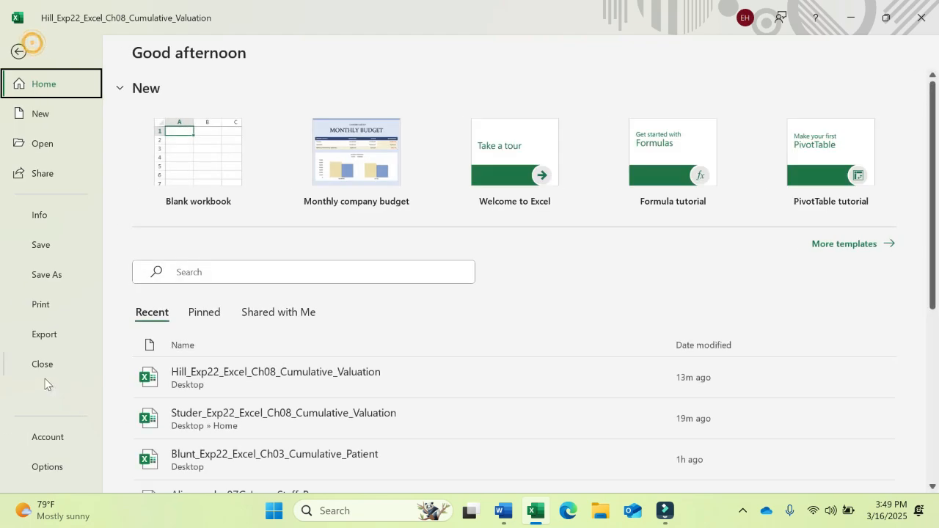
left_click(46, 467)
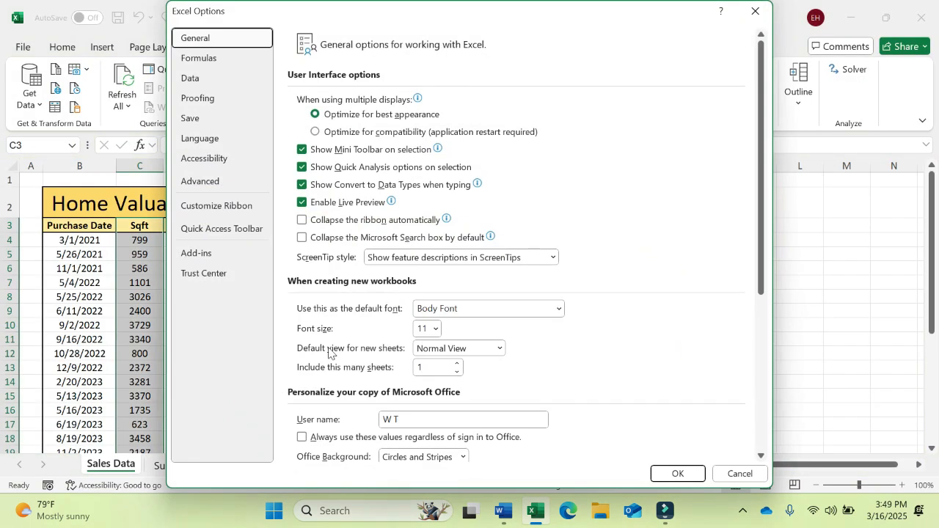
left_click(211, 253)
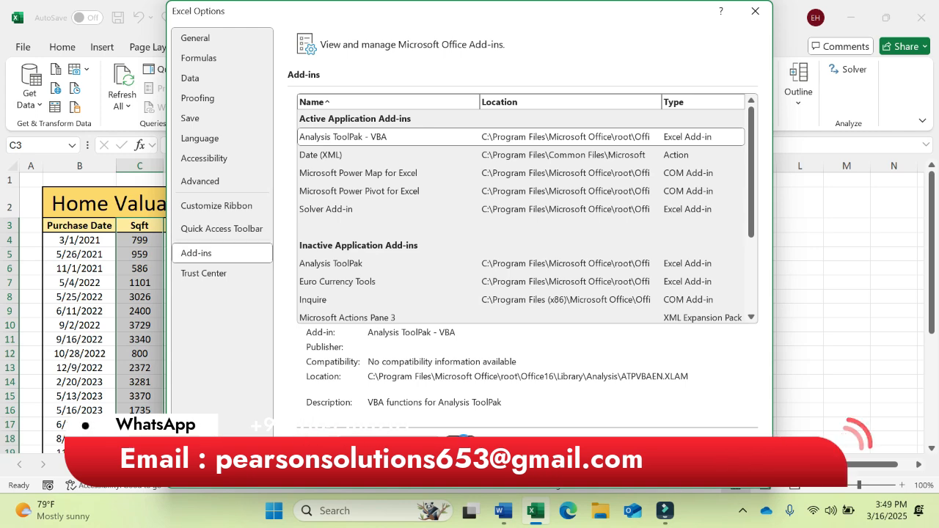
left_click(446, 443)
left_click(472, 169)
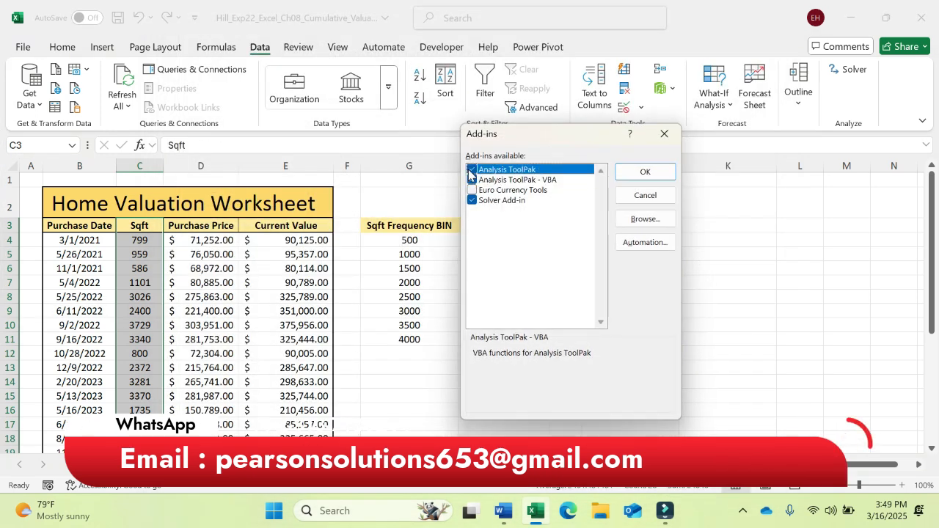
left_click(642, 171)
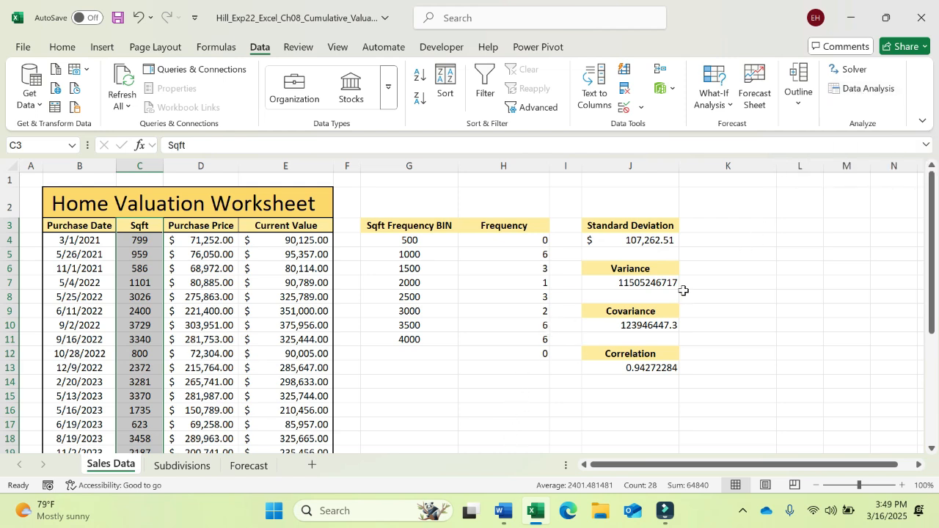
- Start the Histogram data analysis tool and set its input range to $C$3:$C$30 on the Sales Data sheet
left_click(853, 89)
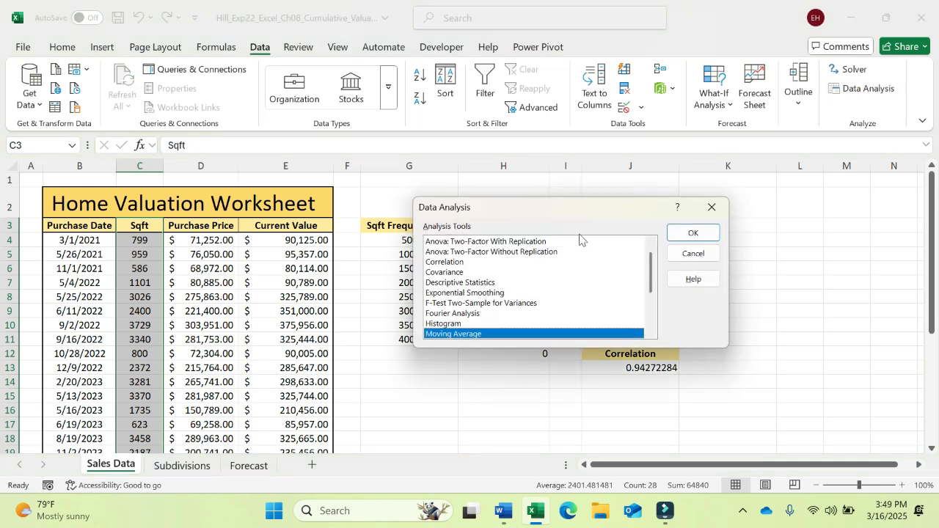
left_click(449, 324)
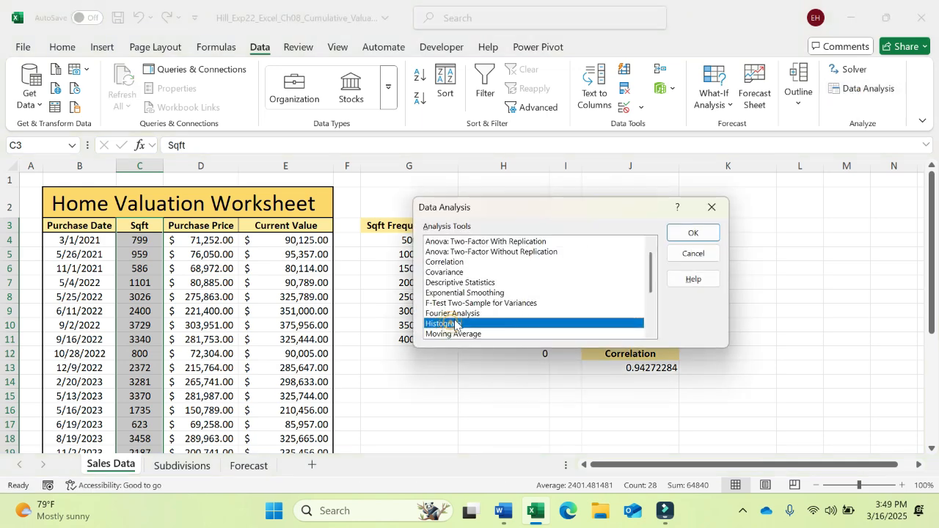
left_click(687, 233)
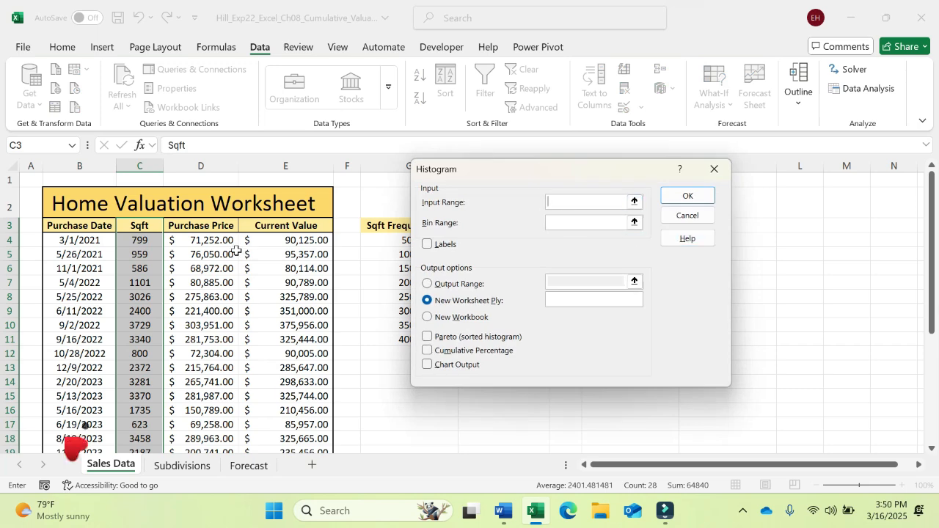
left_click_drag(139, 225, 141, 420)
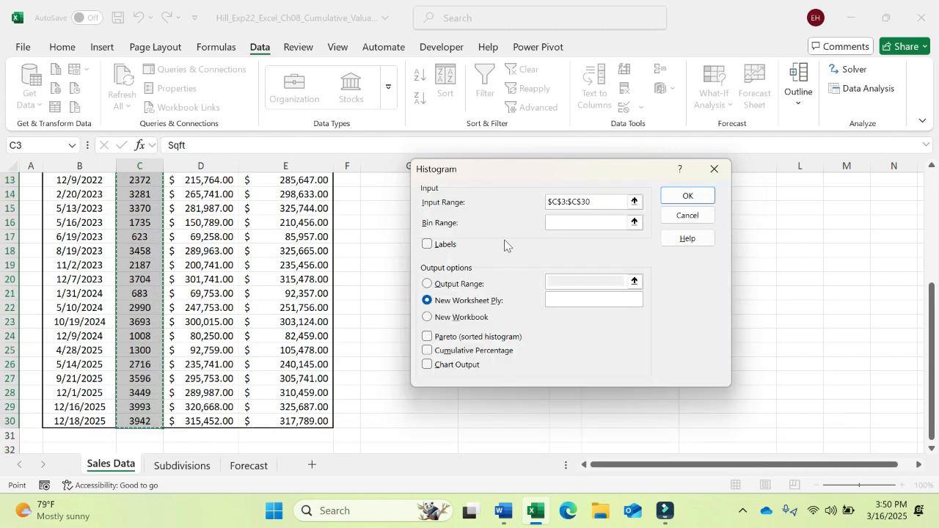
left_click(589, 222)
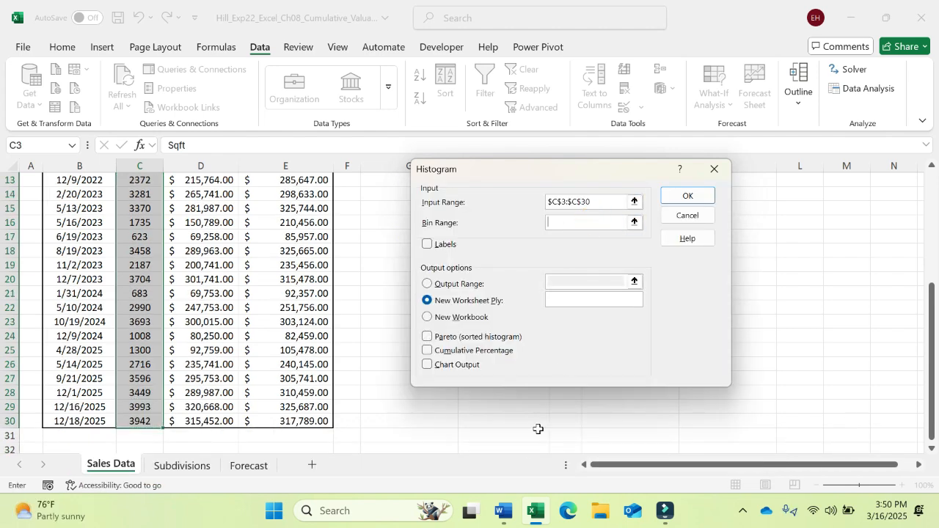
- Set the histogram's bin range to $G$4:$G$11 and enable Labels
left_click(504, 511)
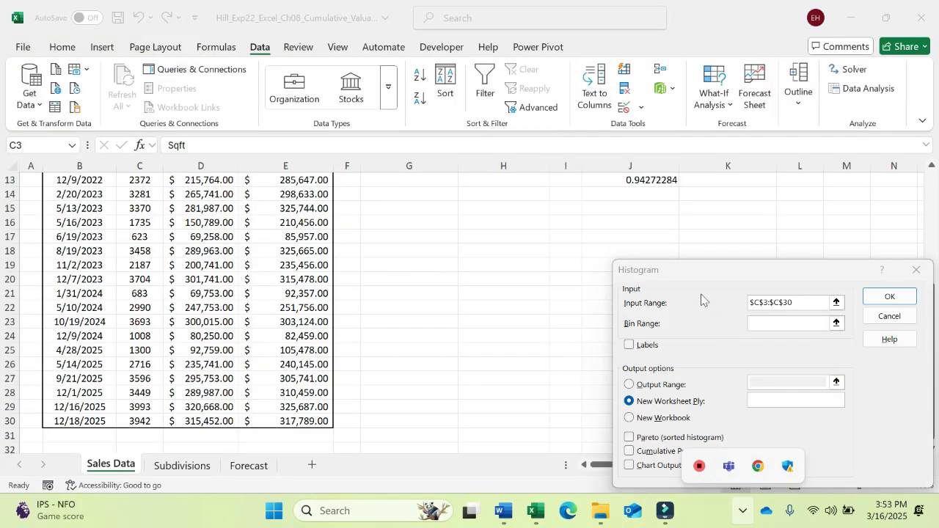
left_click_drag(685, 266, 650, 187)
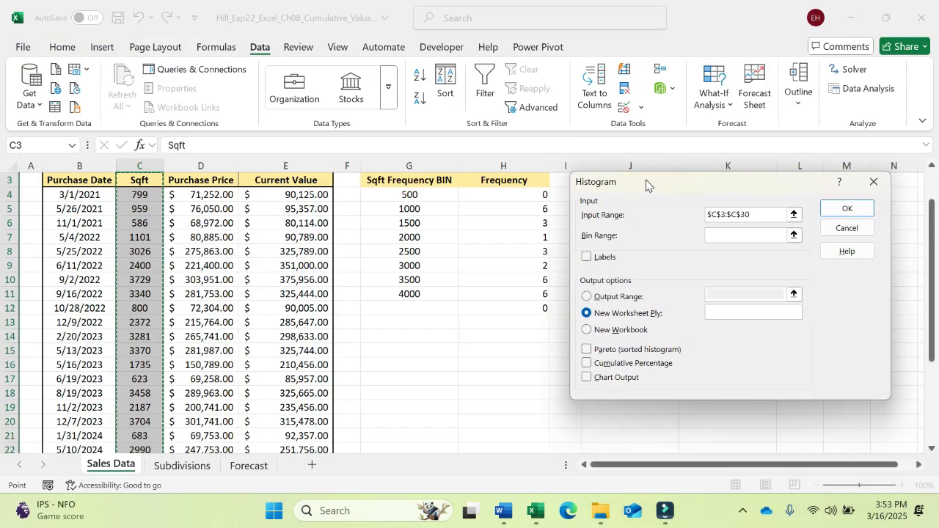
left_click(748, 235)
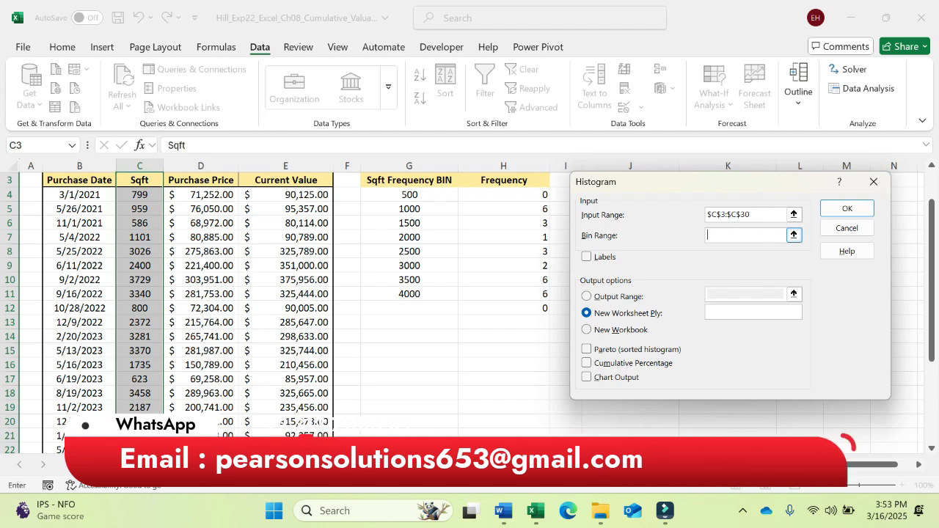
left_click_drag(414, 194, 429, 290)
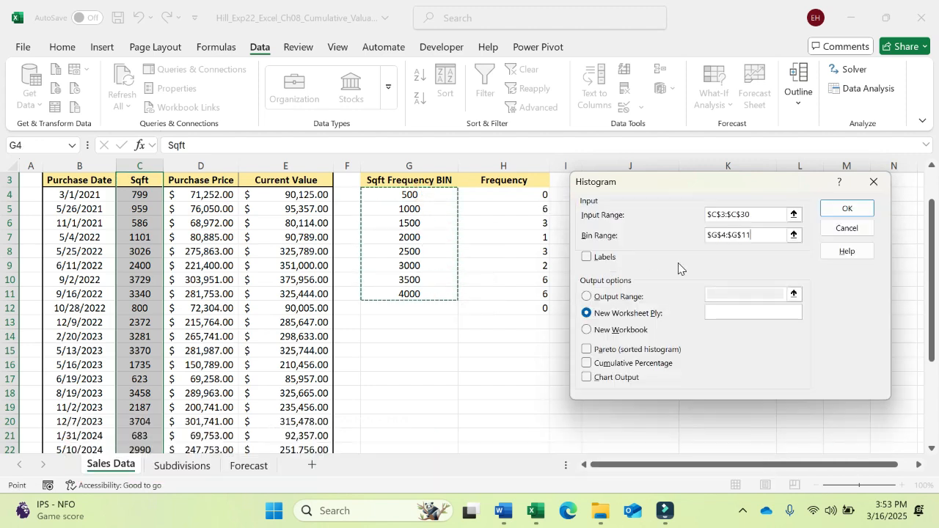
left_click(587, 257)
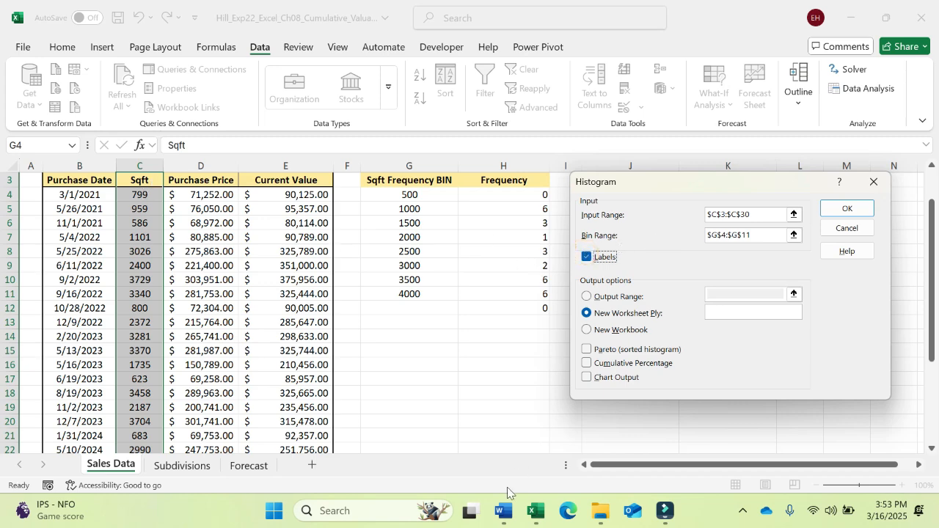
- Check step 8 in the Word instructions, and try to run the Histogram analysis with its output range at G15
left_click(503, 510)
scroll(493, 415, "down", 8)
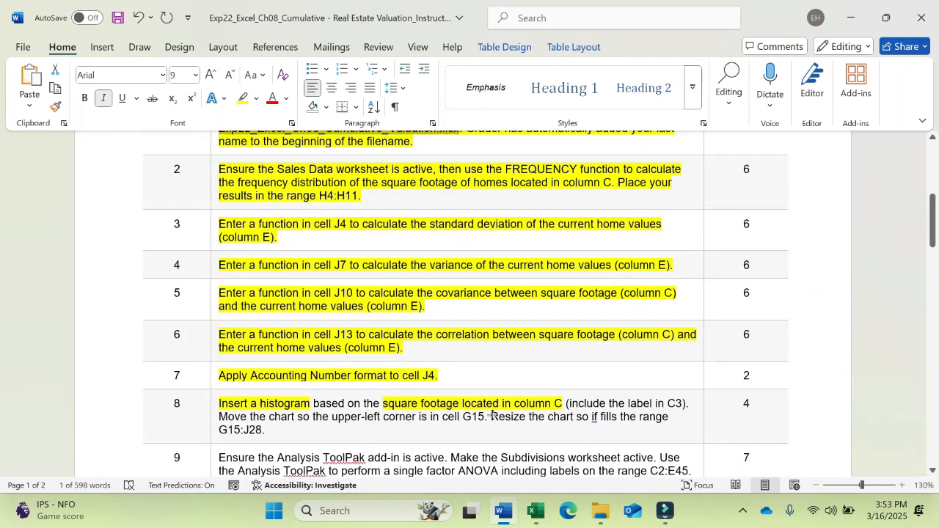
scroll(493, 415, "down", 3)
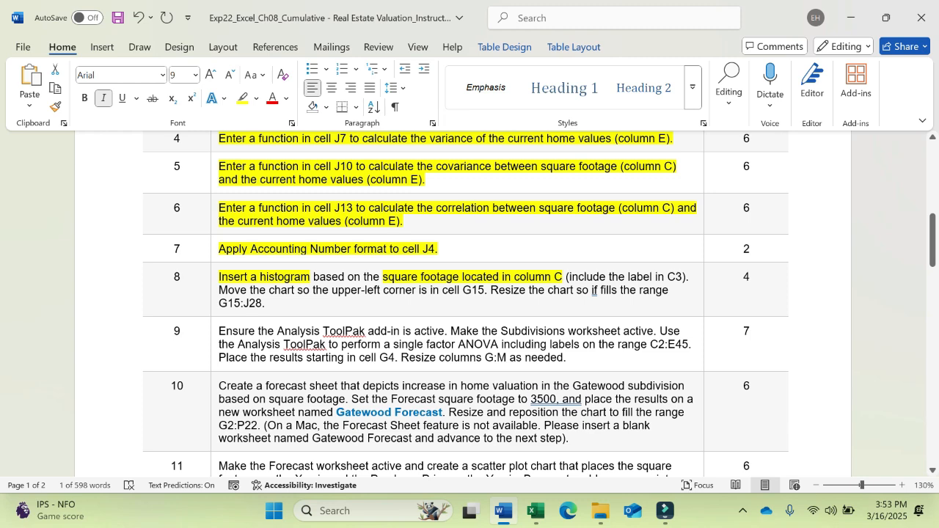
left_click(544, 510)
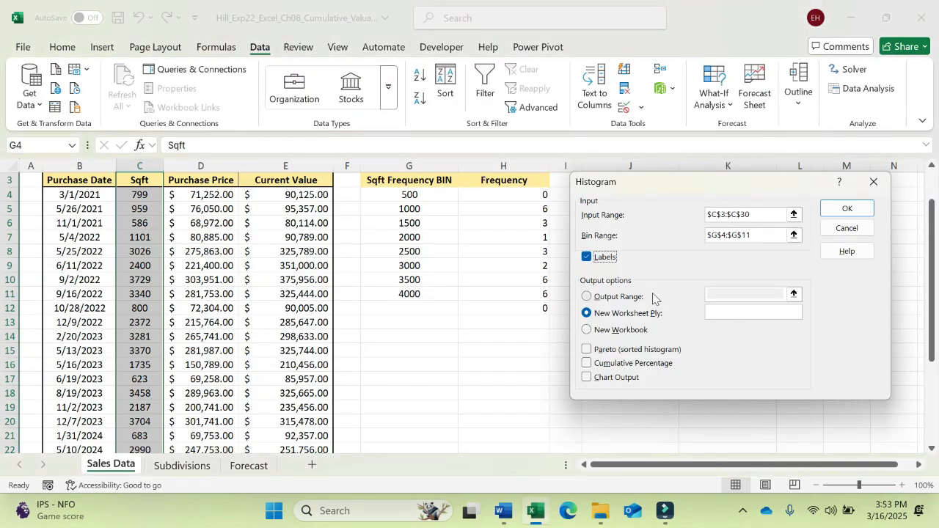
left_click(617, 296)
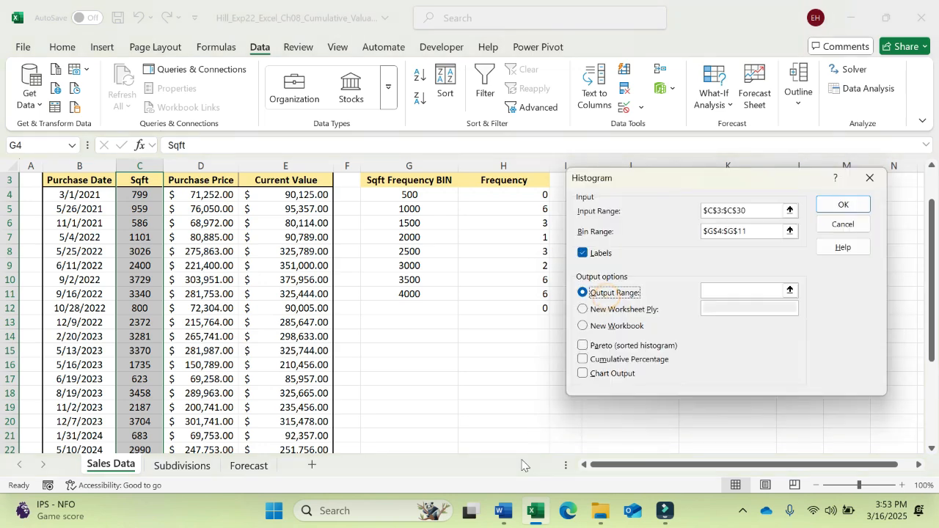
left_click(515, 524)
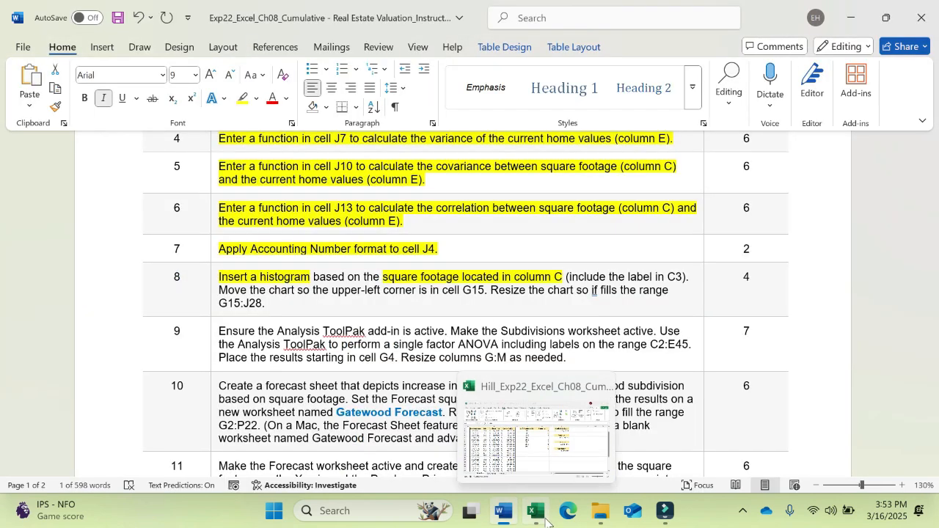
left_click(545, 521)
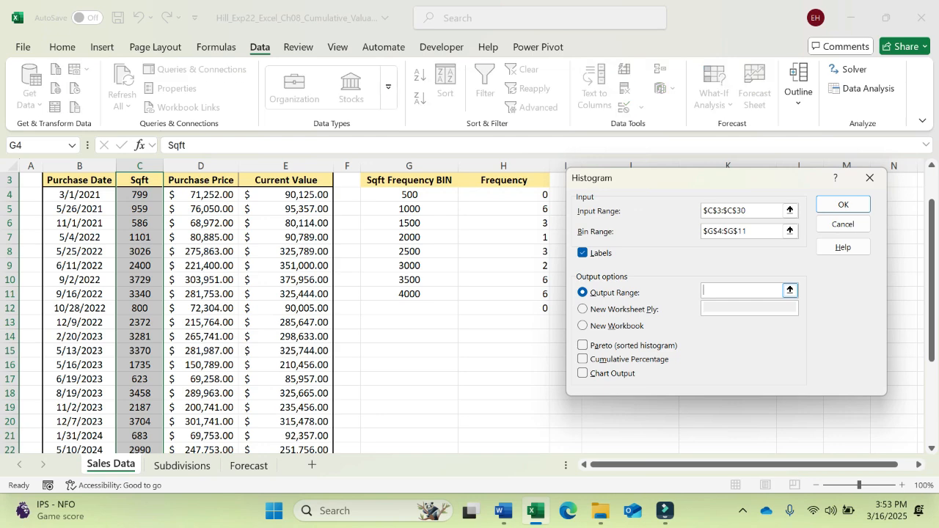
type("G15")
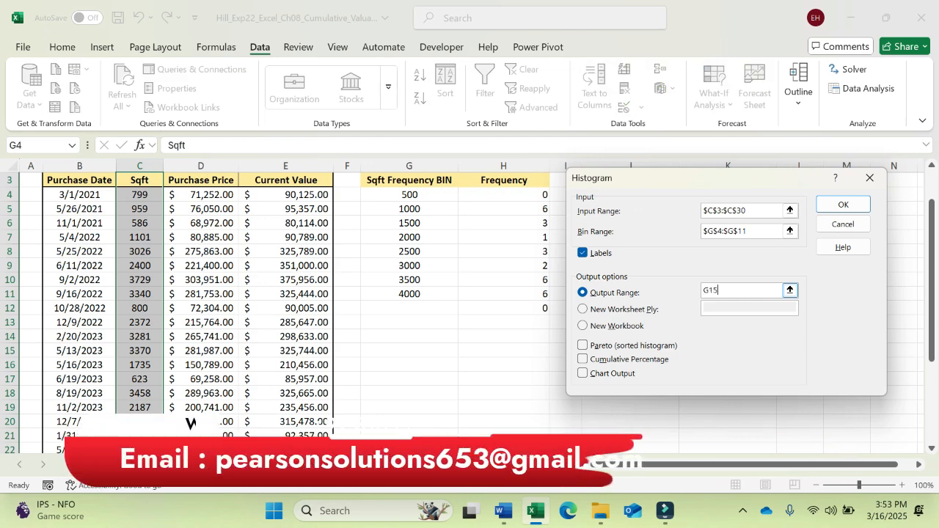
left_click(826, 208)
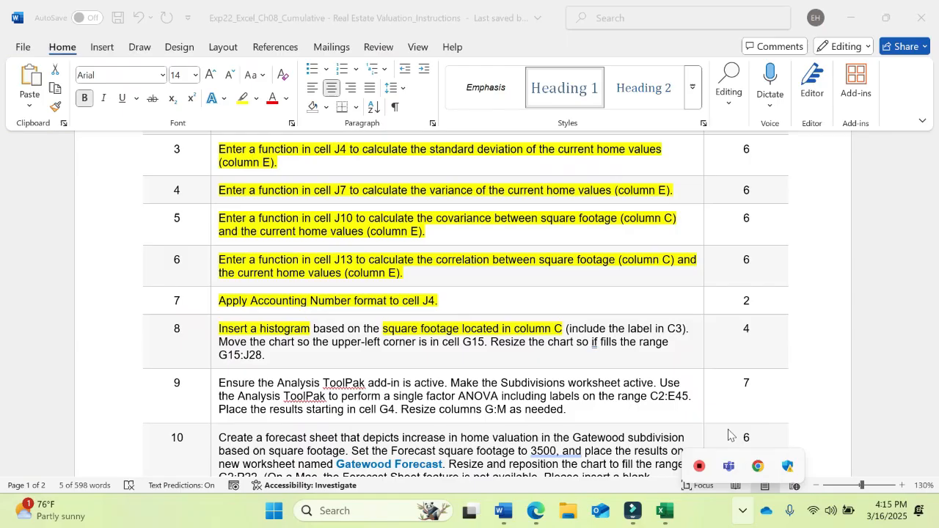
- Review step 8 in the Word instructions for the histogram's source column, label and placement against the Sales Data sheet
left_click(589, 341)
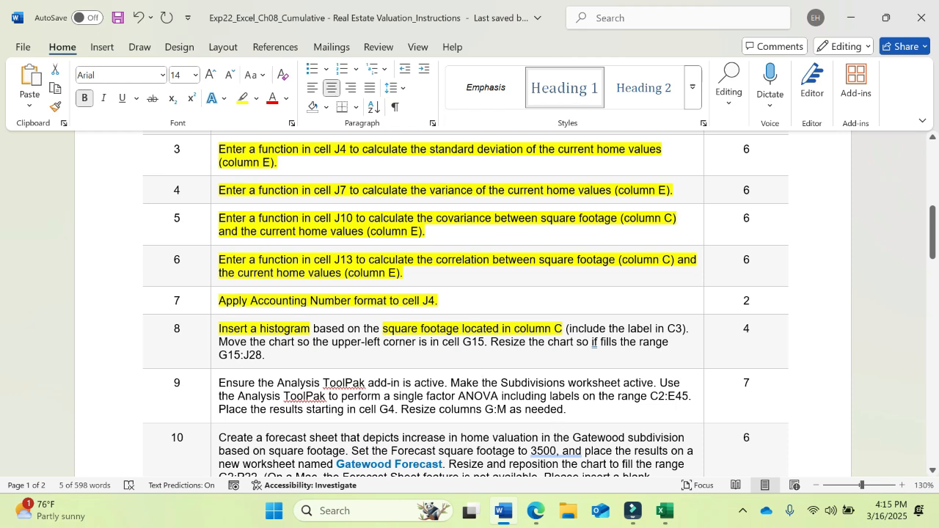
left_click_drag(665, 511, 523, 510)
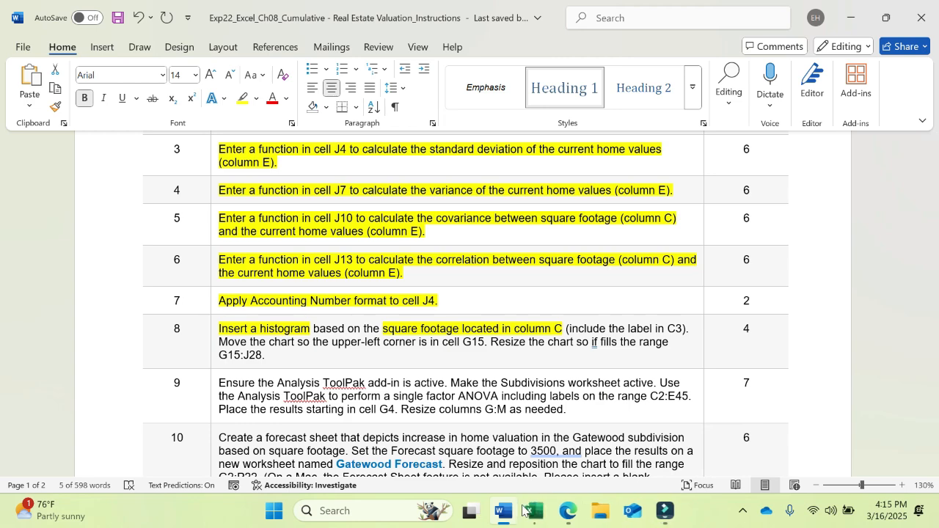
left_click(531, 512)
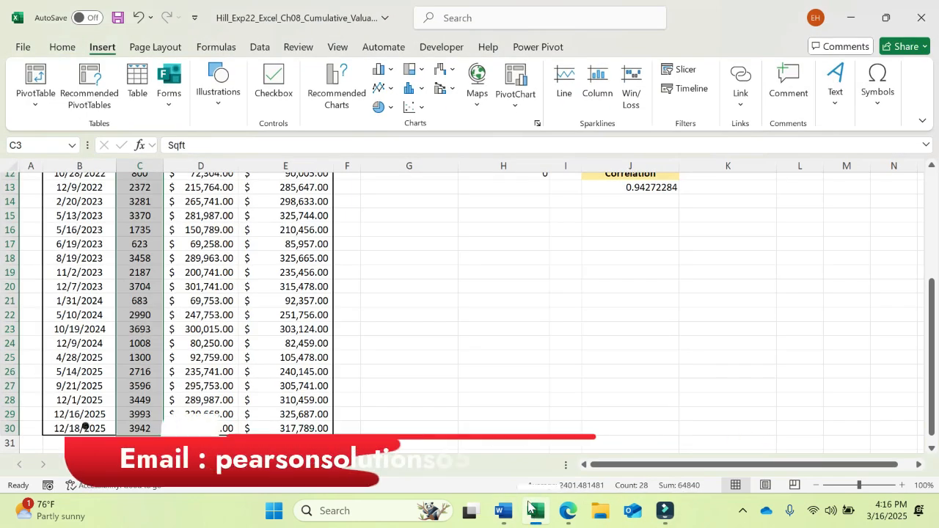
left_click_drag(934, 332, 929, 205)
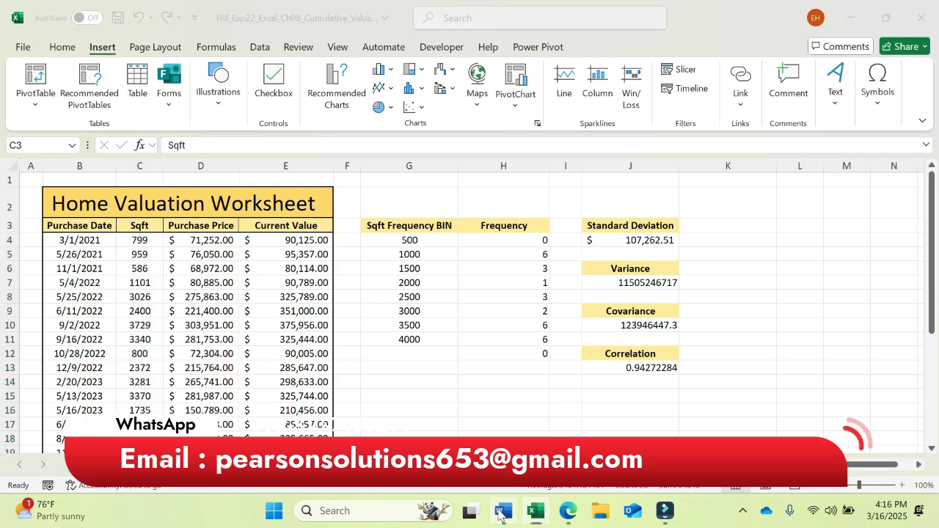
left_click(500, 512)
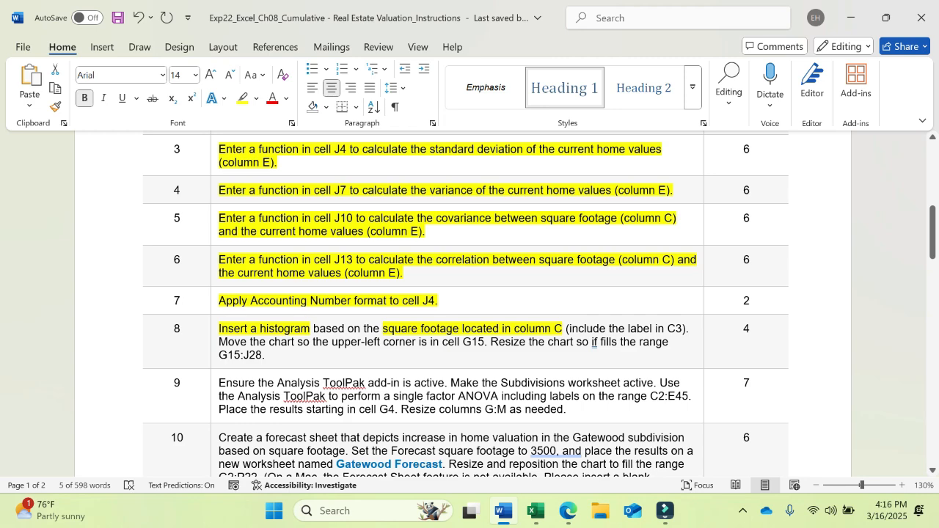
left_click(451, 356)
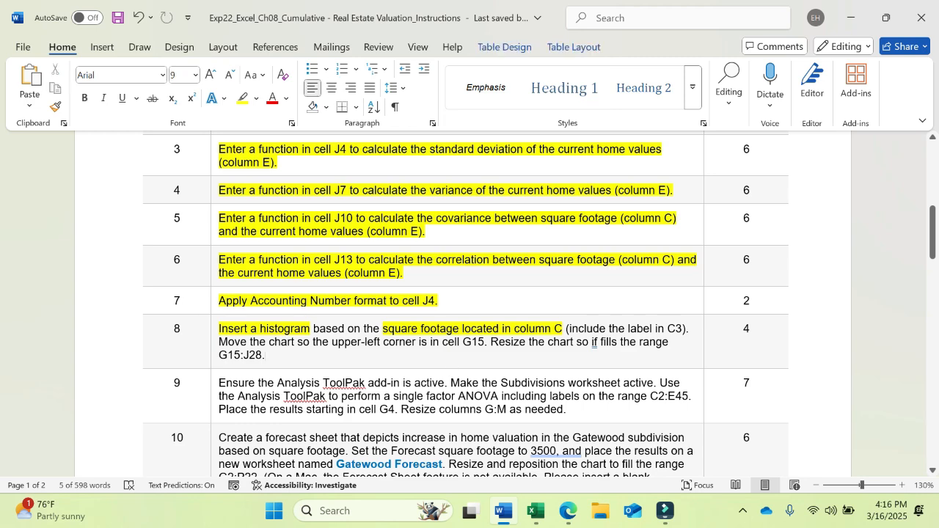
- Insert a Histogram chart in Excel from the Sqft data in C3:C30 on the Sales Data sheet
left_click(534, 506)
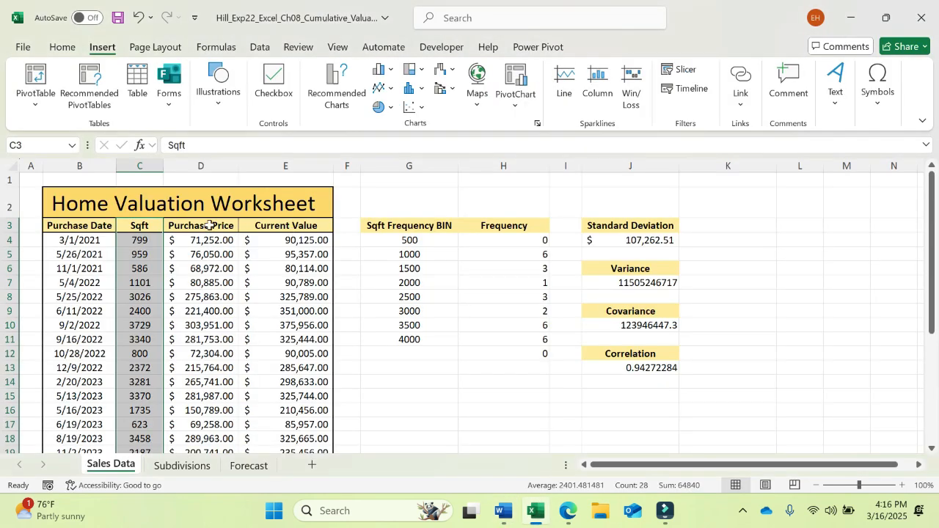
left_click_drag(149, 214, 153, 421)
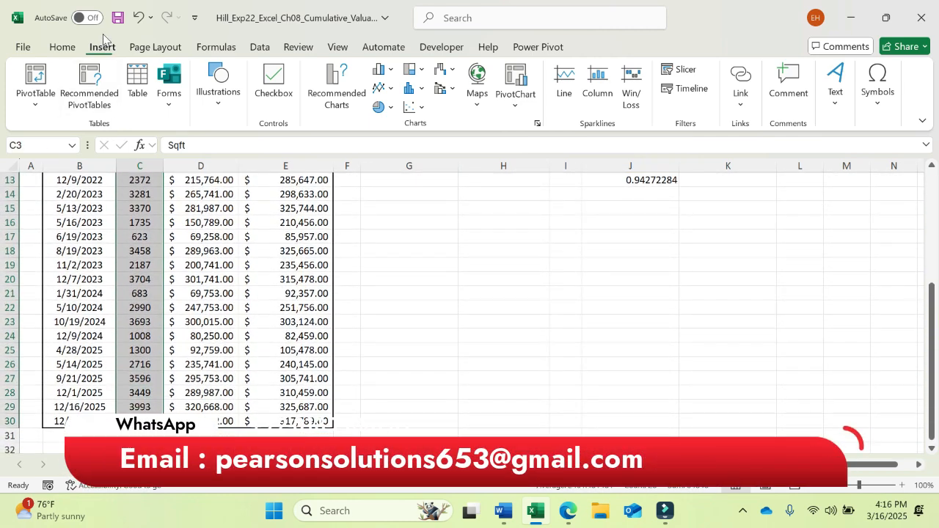
left_click(424, 89)
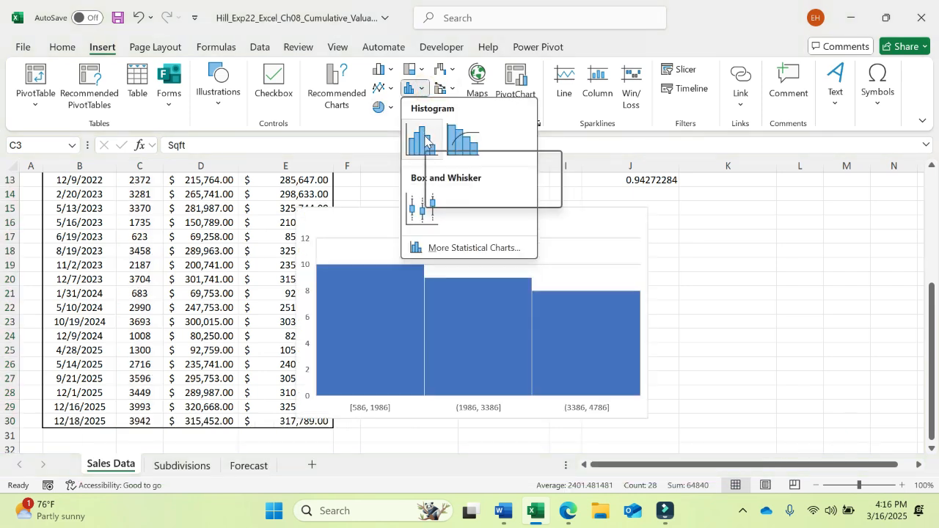
left_click(425, 139)
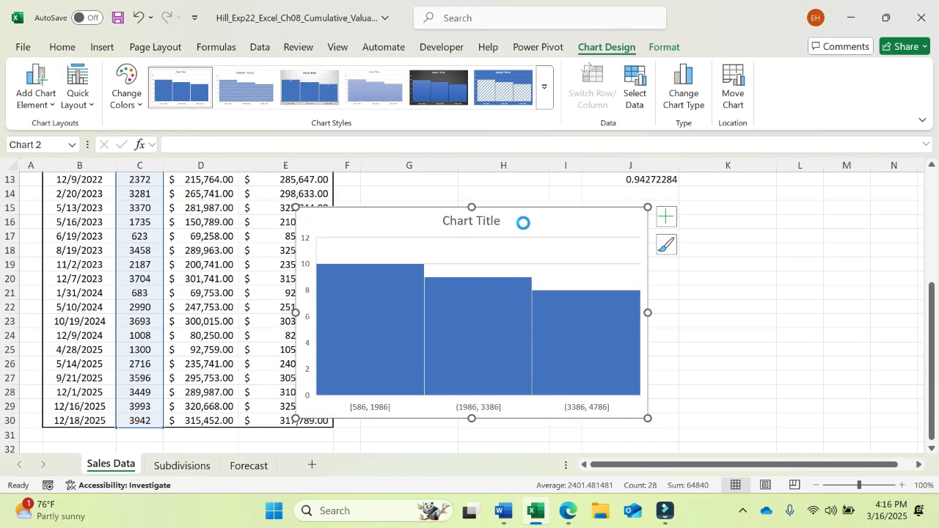
- Cut the histogram chart and paste it with its upper-left corner in cell G15
key("Delete")
left_click(411, 176)
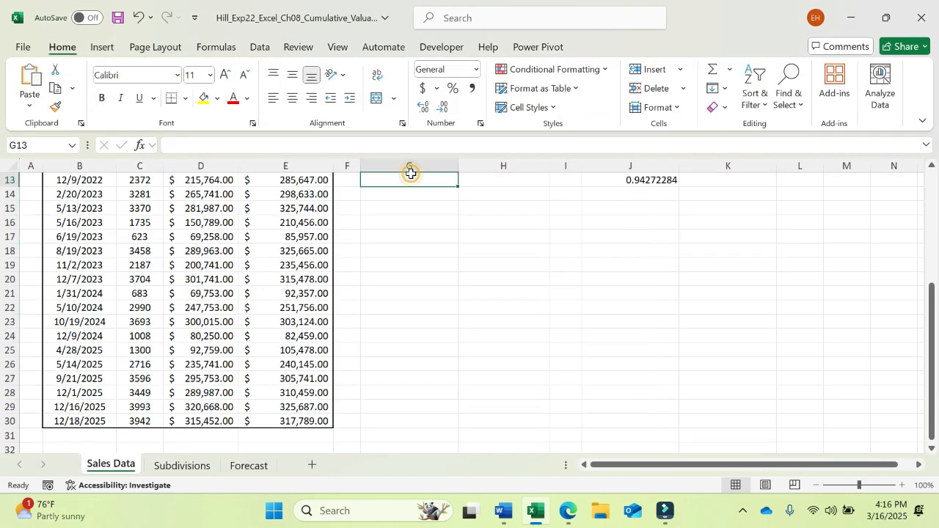
key("Down")
key("Down")
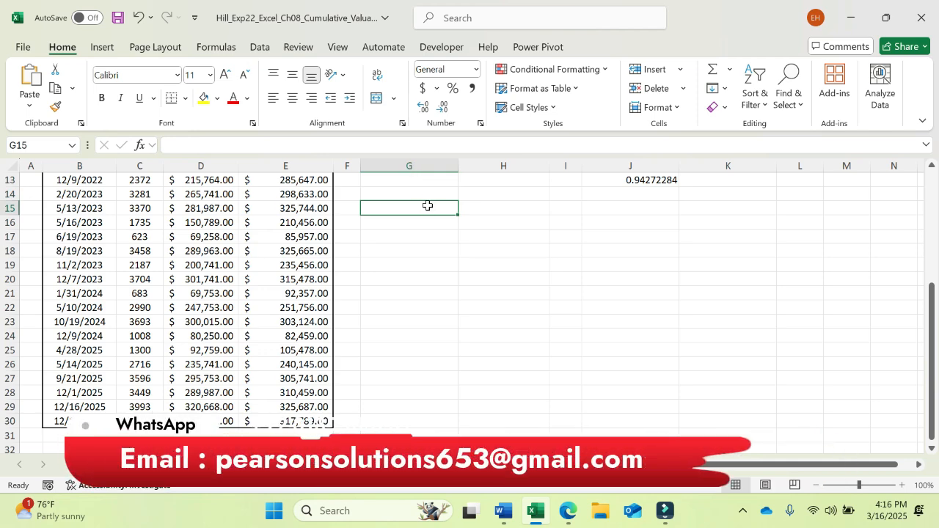
key("ctrl+v")
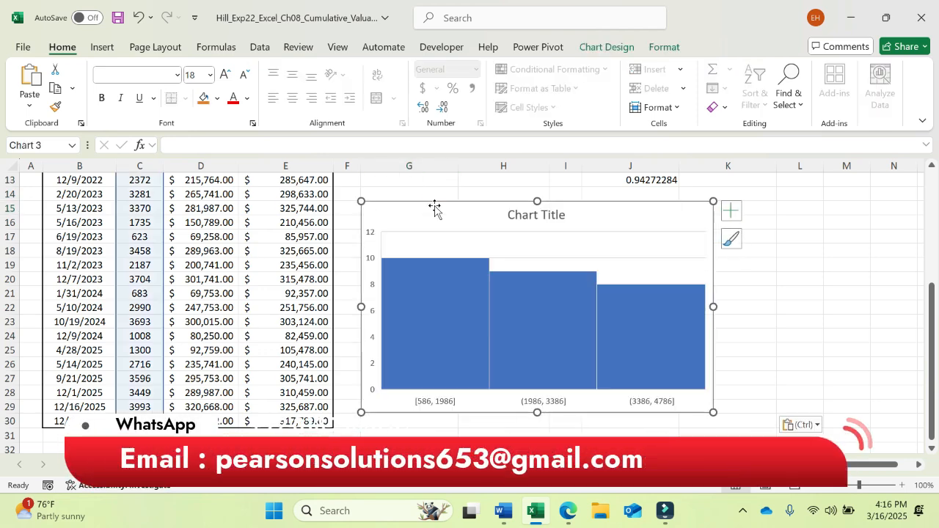
- Check the required size in the Word instructions and resize the histogram chart in Excel to fill G15:J28
left_click(510, 511)
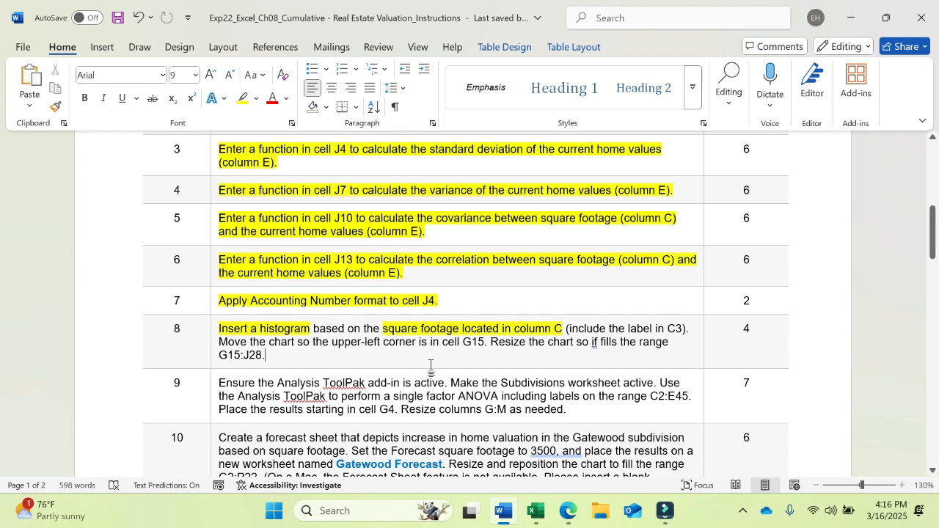
left_click(537, 511)
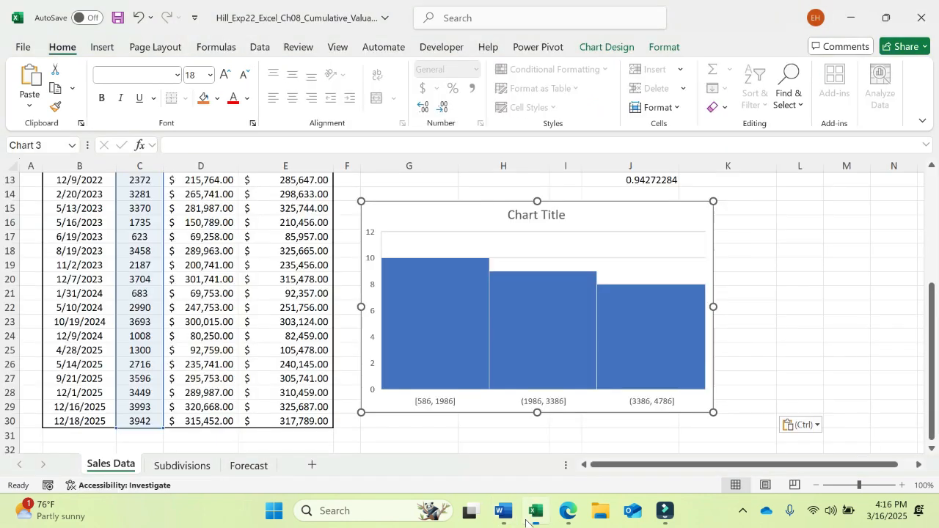
left_click_drag(710, 412, 681, 394)
left_click(714, 391)
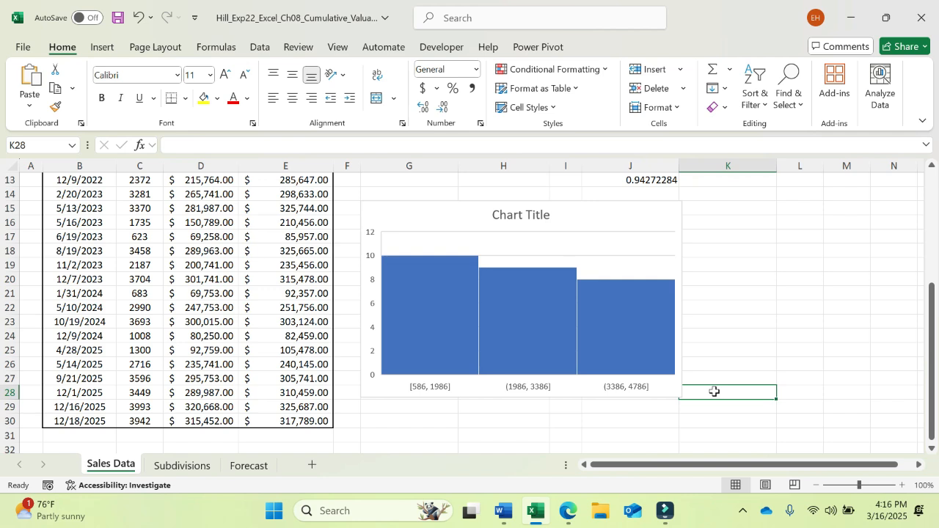
key("Left")
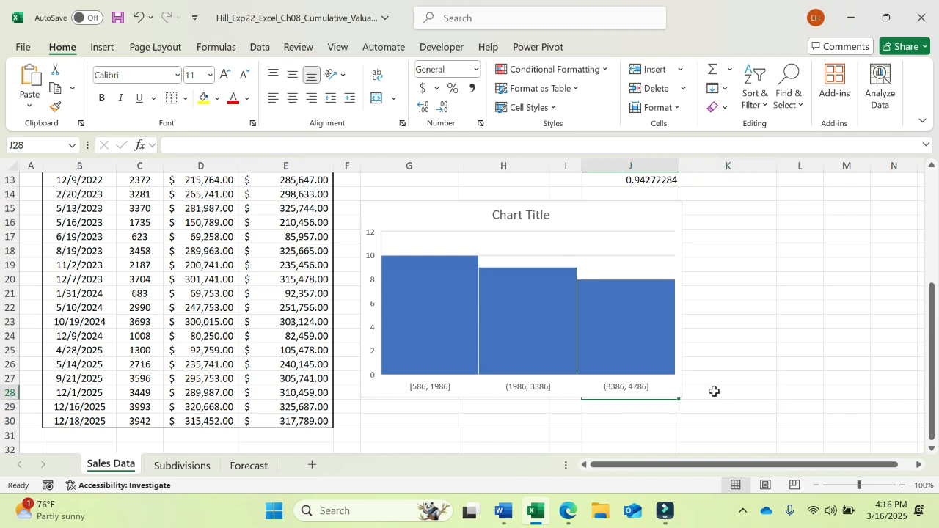
left_click(677, 394)
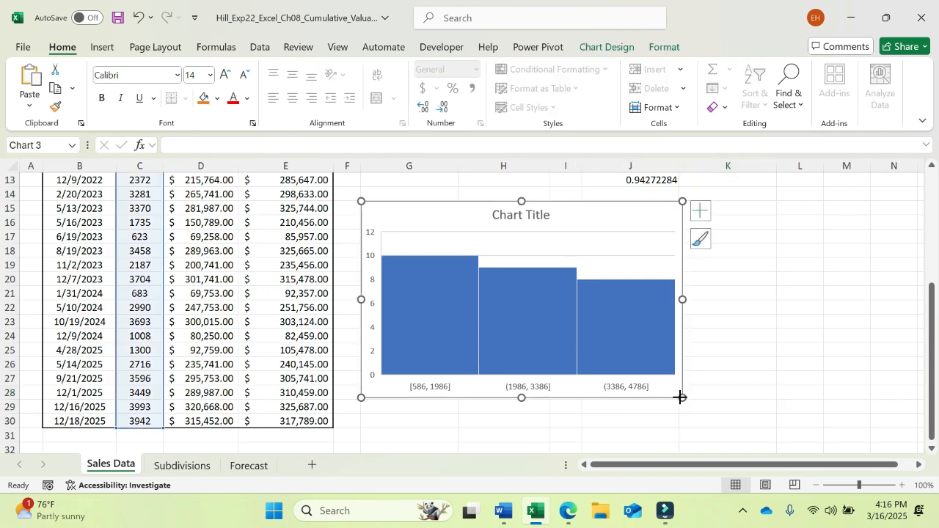
left_click_drag(679, 397, 678, 398)
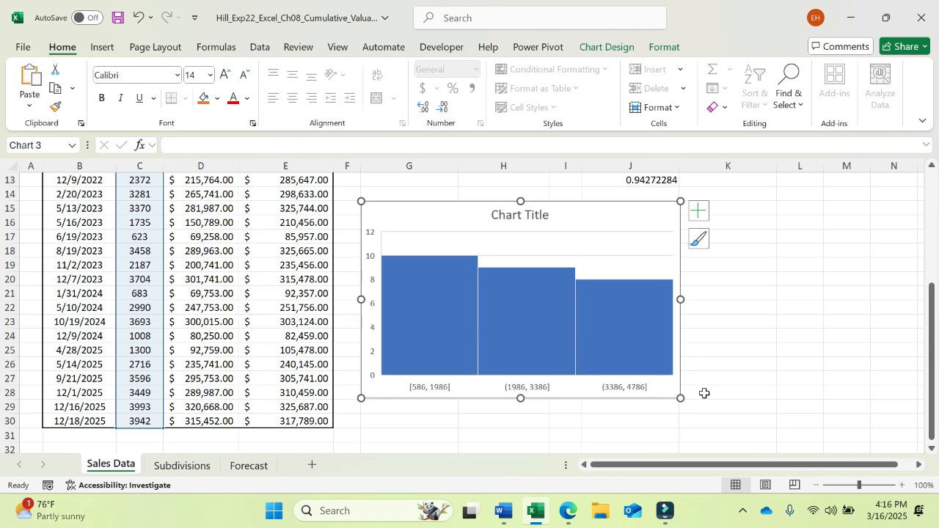
left_click(704, 394)
left_click(667, 397)
left_click_drag(682, 398, 680, 397)
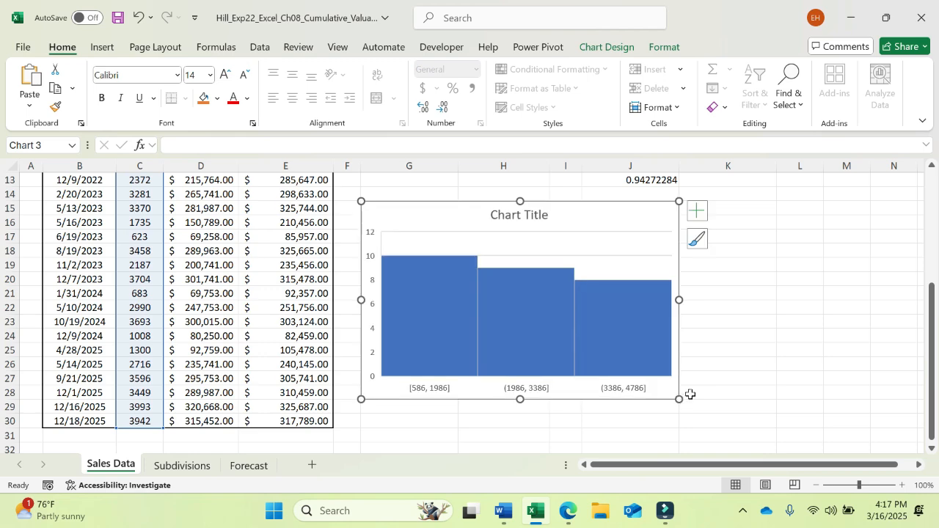
left_click(704, 393)
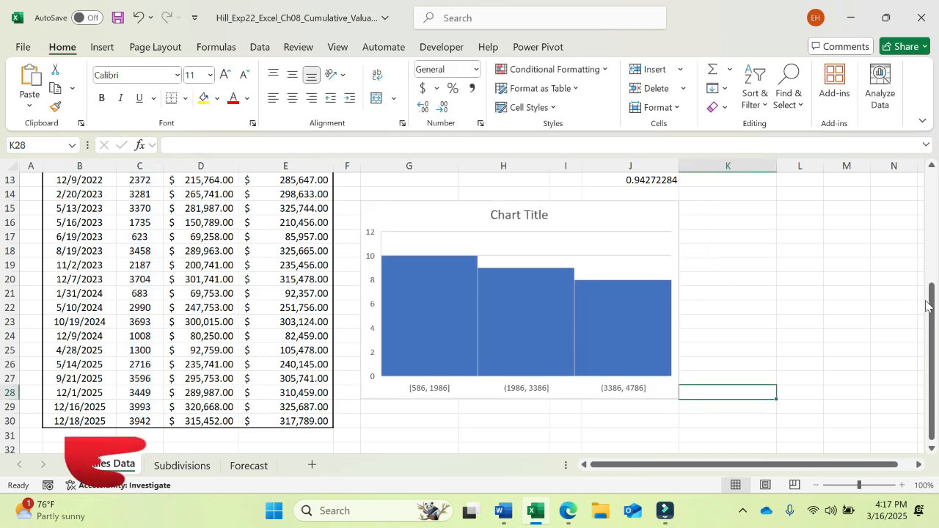
- Change the histogram's chart title to "Square Footage"
left_click_drag(930, 304, 936, 210)
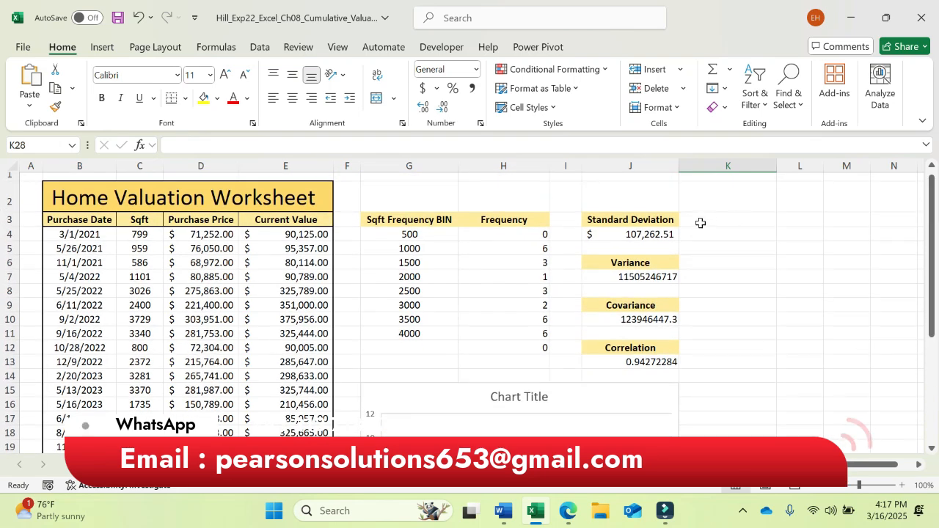
left_click(514, 402)
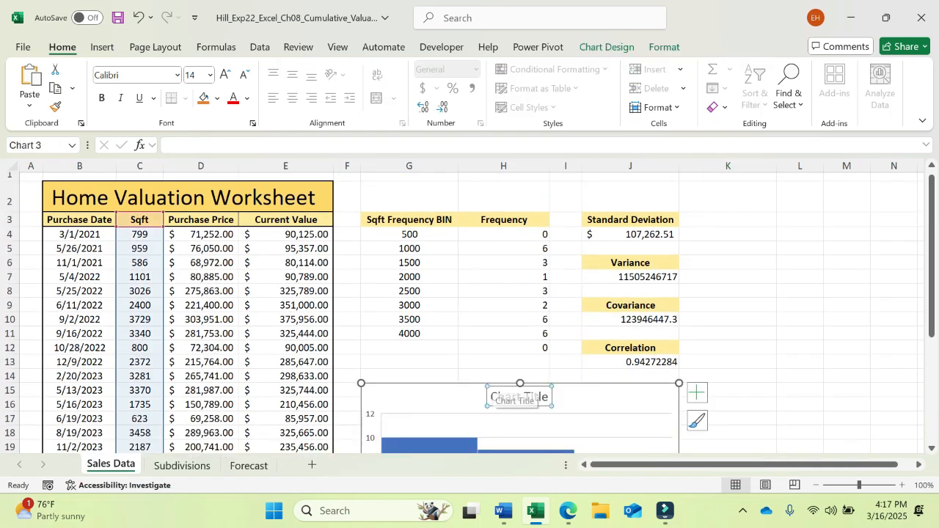
left_click_drag(490, 397, 550, 397)
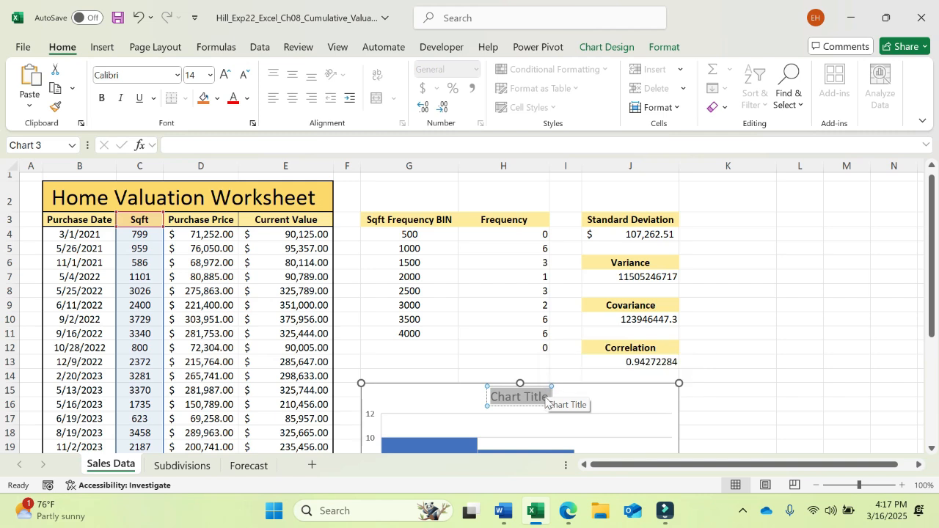
type("Square")
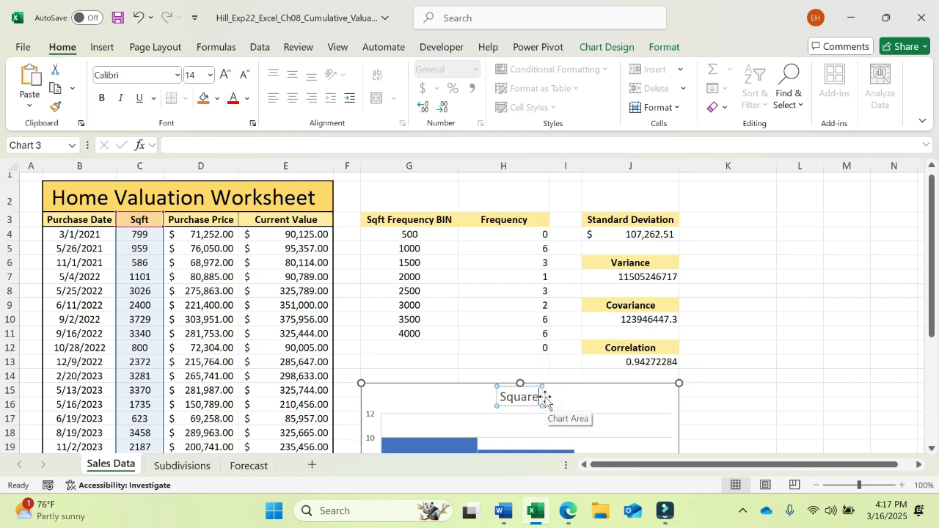
type(" Foo")
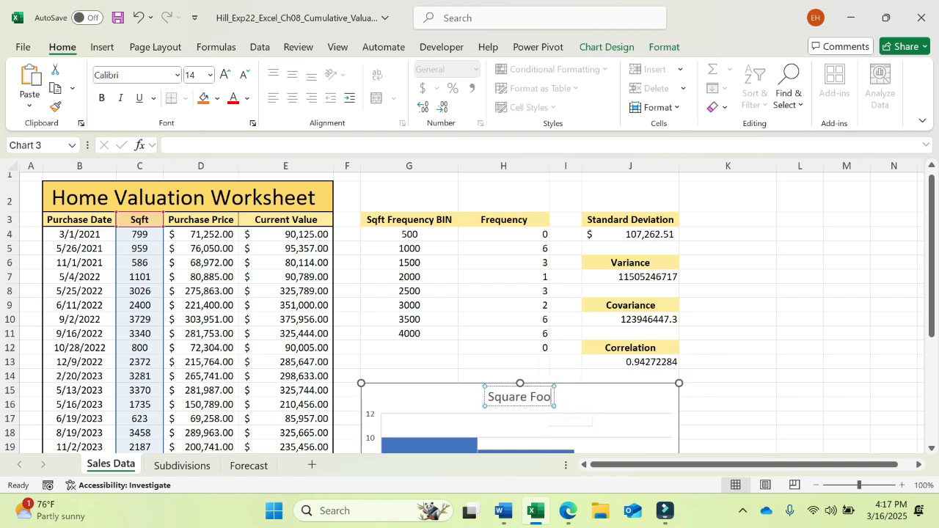
type("tage")
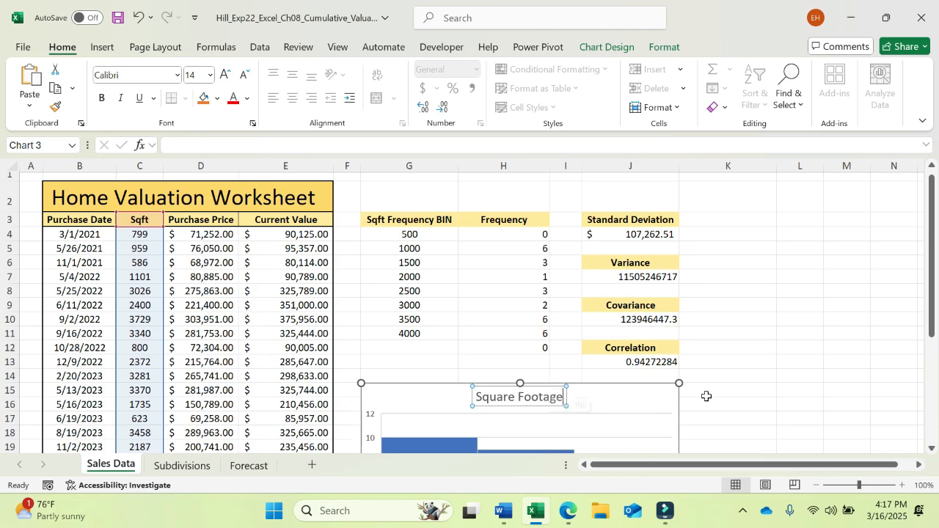
- Deselect the histogram chart and save the workbook
left_click(707, 396)
key("ctrl+s")
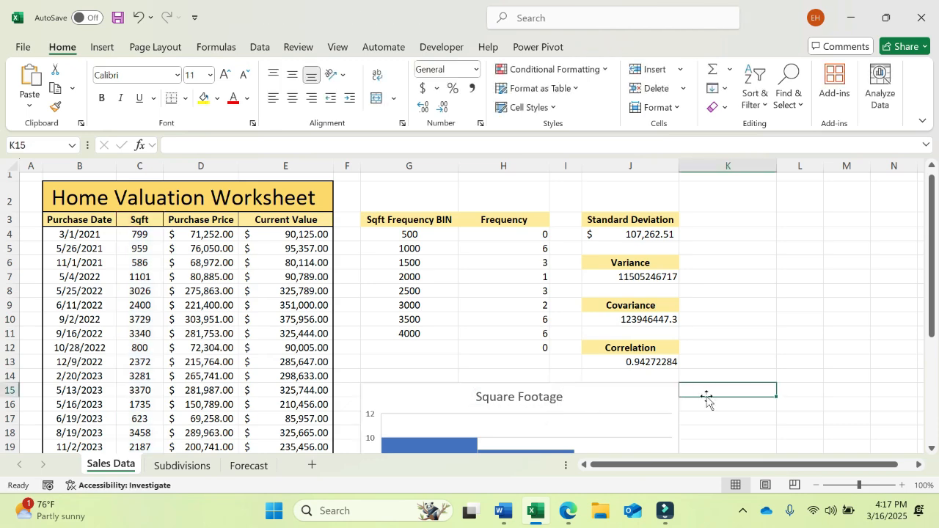
left_click(22, 49)
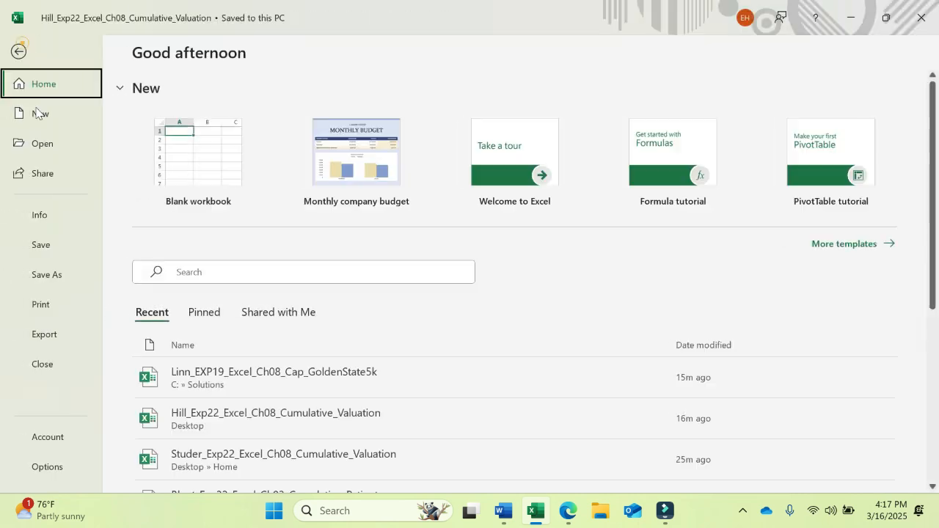
left_click(47, 242)
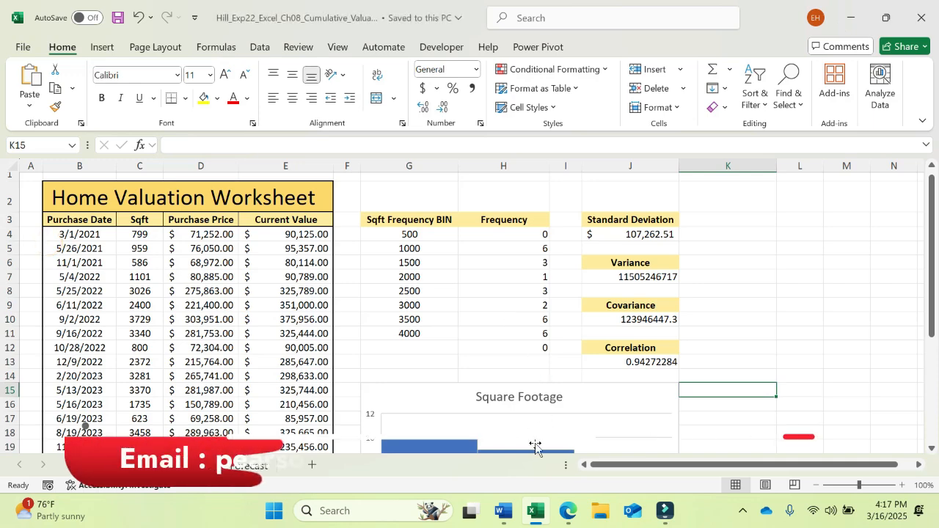
- Read instruction 9 in Word, then ensure the Analysis ToolPak add-in is active in Excel
left_click(503, 510)
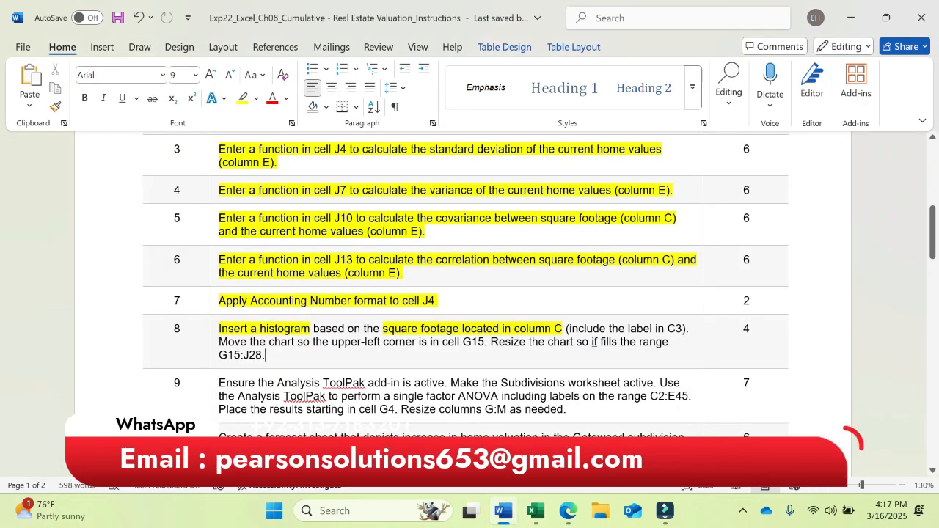
scroll(255, 424, "down", 3)
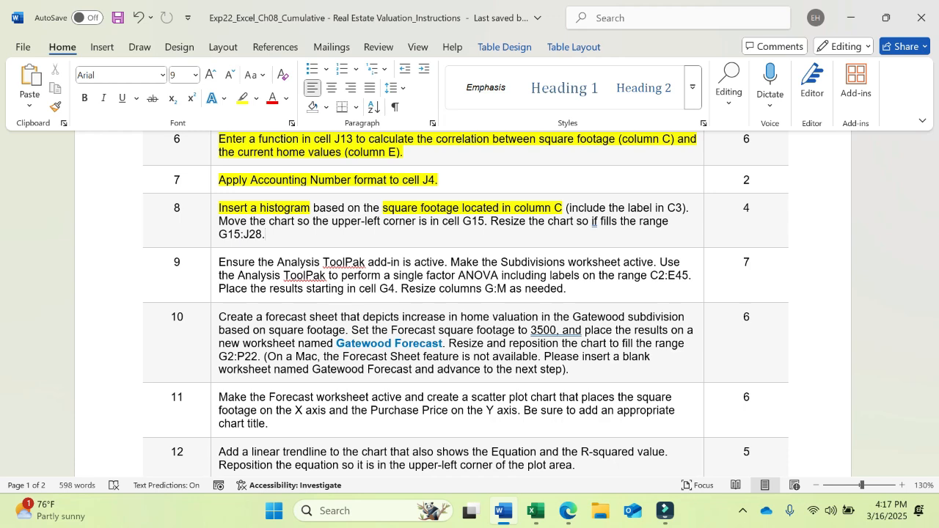
left_click(535, 511)
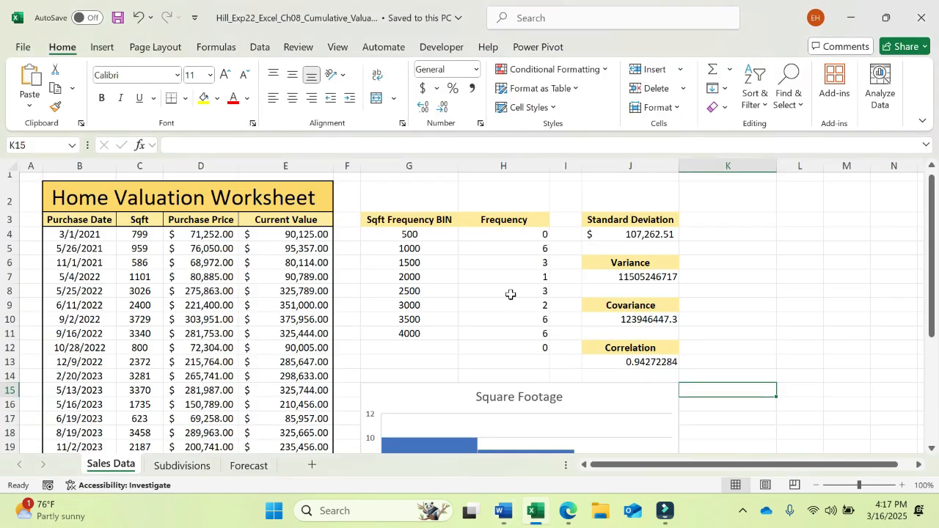
left_click(260, 47)
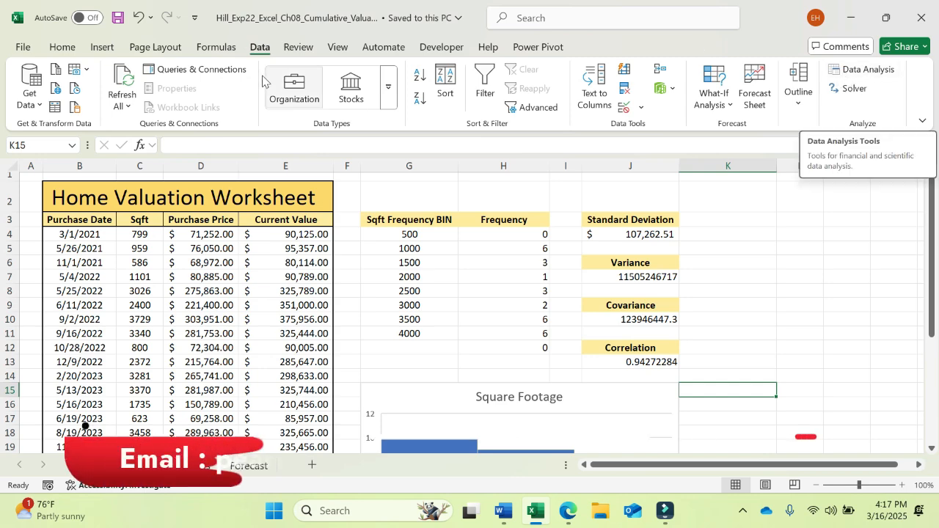
left_click(18, 46)
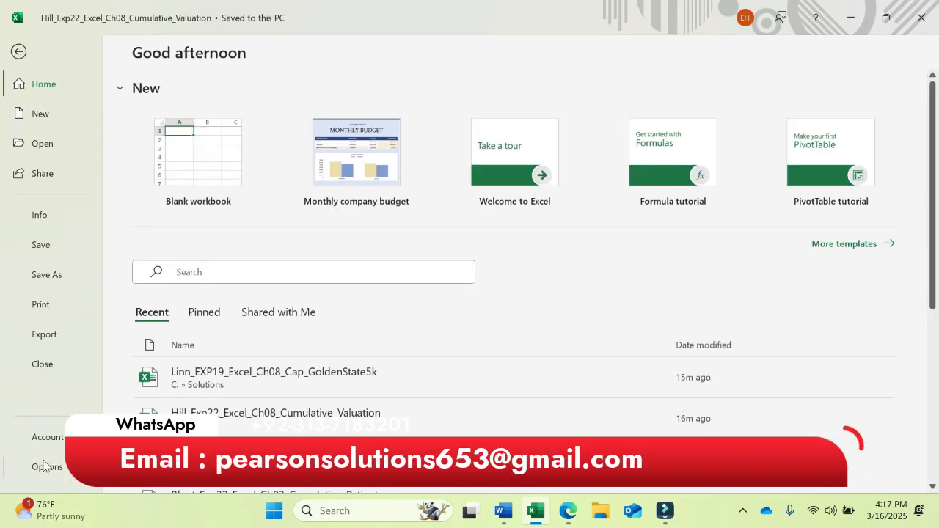
left_click(42, 466)
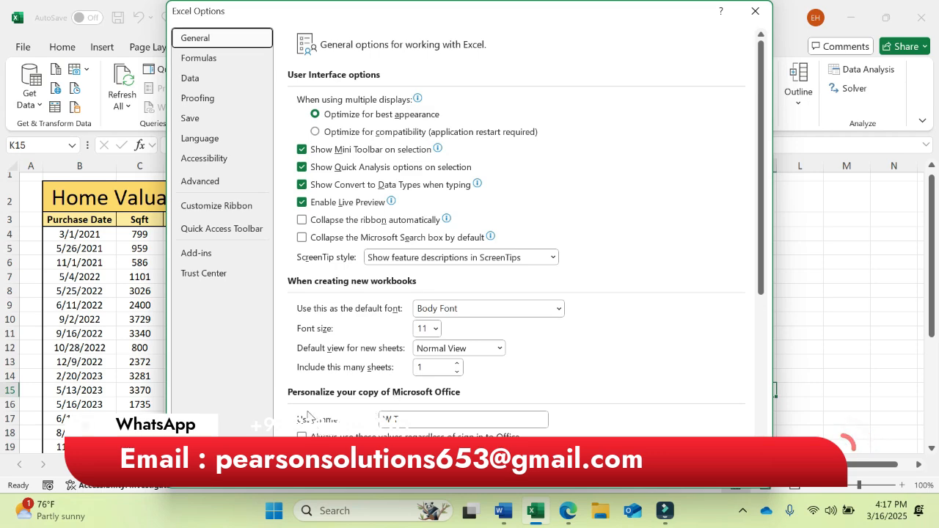
left_click(205, 253)
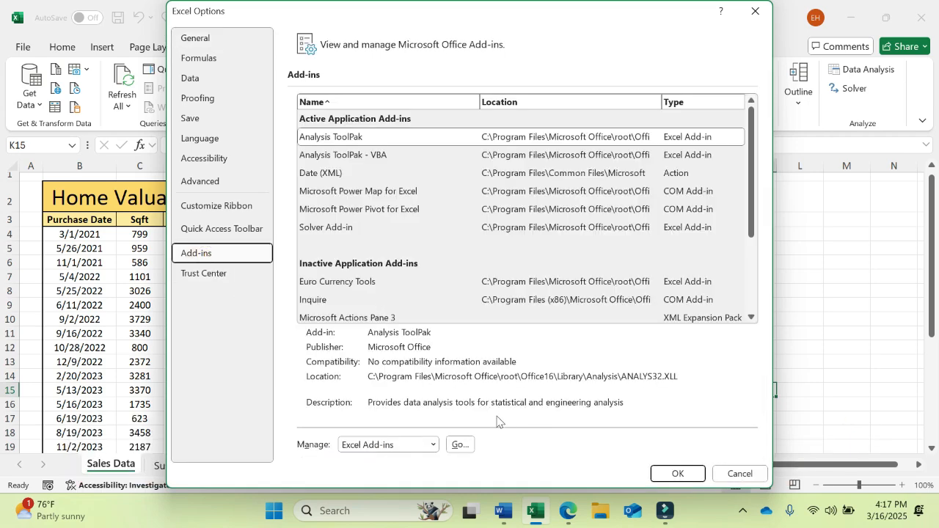
left_click(460, 444)
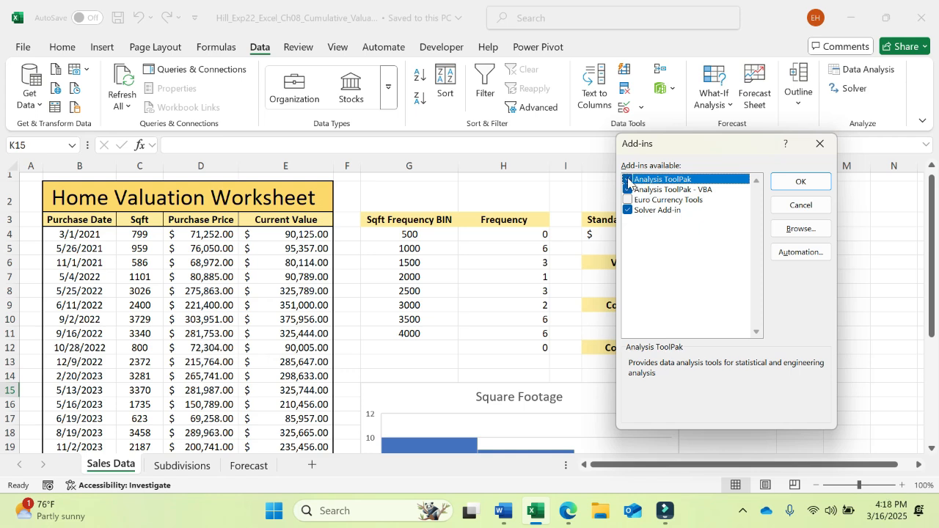
left_click(801, 182)
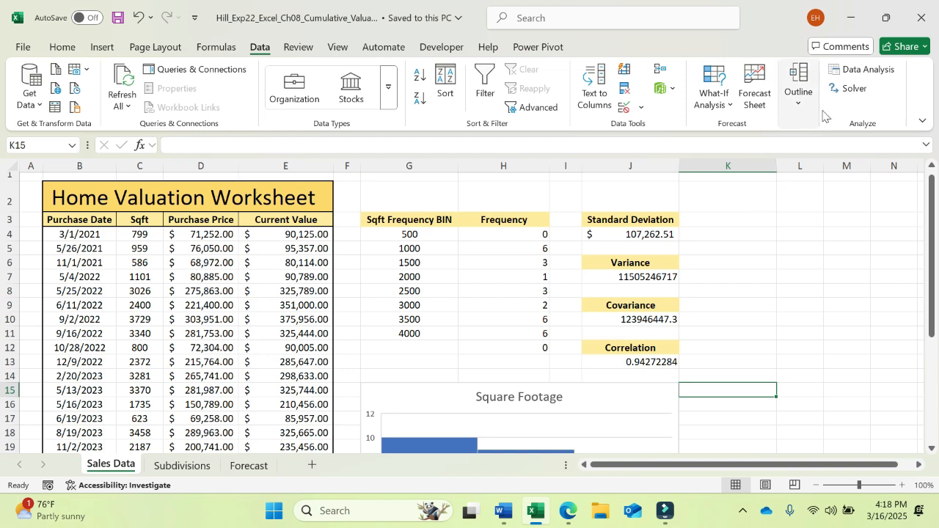
- Highlight "Make the Subdivisions worksheet active" in the Word instructions and make the Subdivisions worksheet active in Excel
left_click(504, 512)
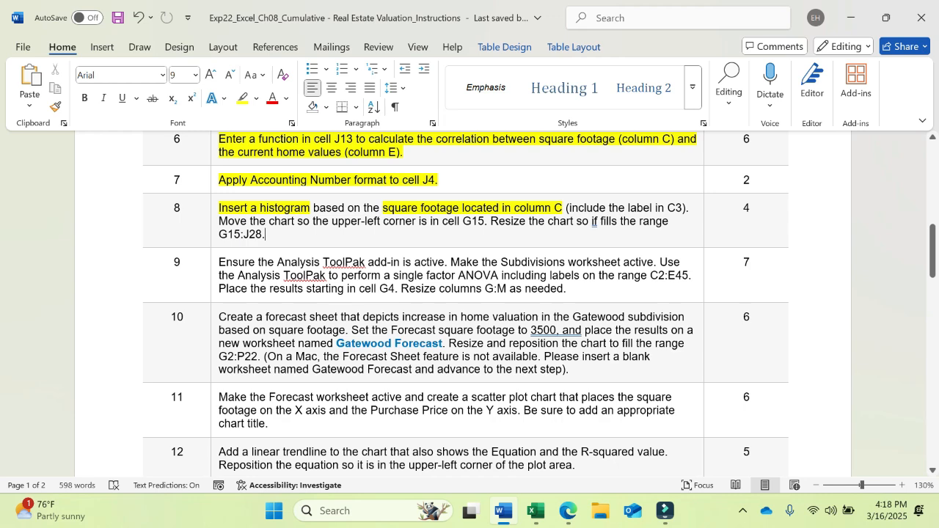
left_click_drag(465, 262, 653, 262)
left_click(704, 235)
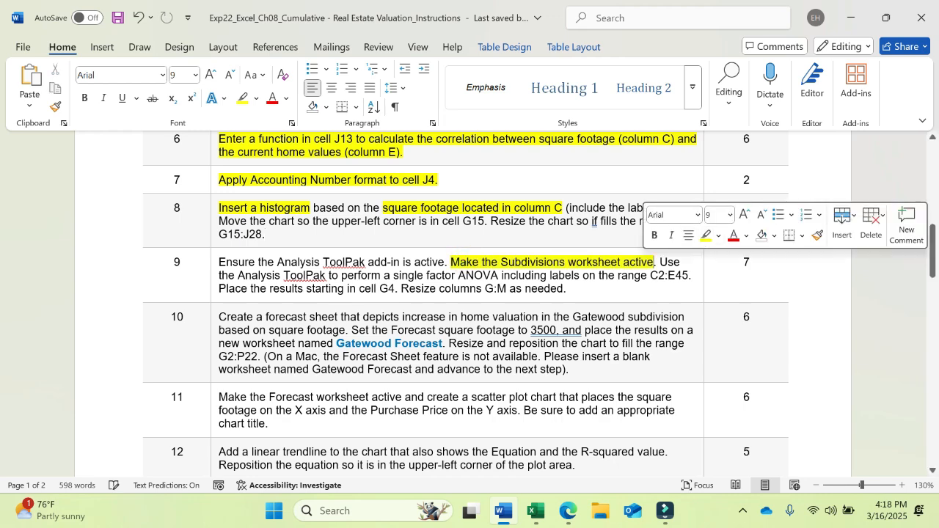
left_click(539, 511)
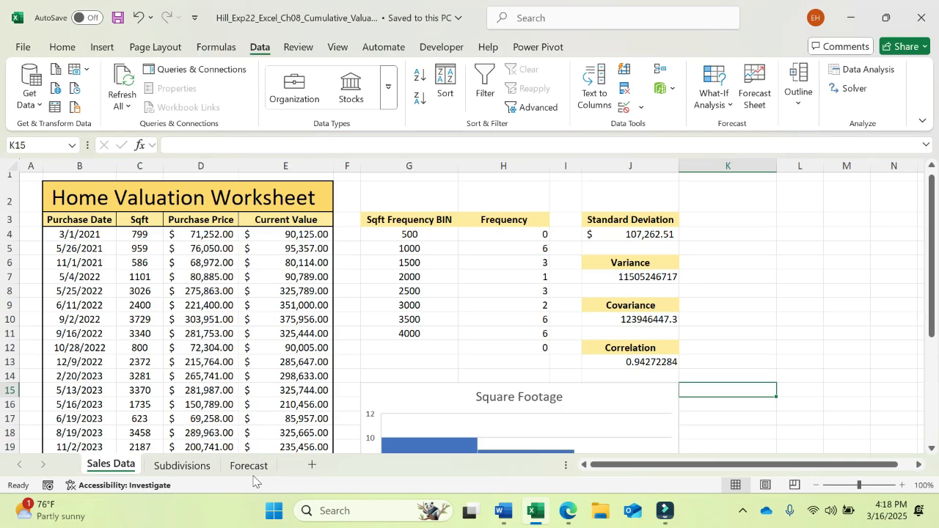
left_click(211, 466)
- Copy the range reference C2:E45 from the Word instructions and use it to select that range on the Subdivisions sheet in Excel
left_click(501, 511)
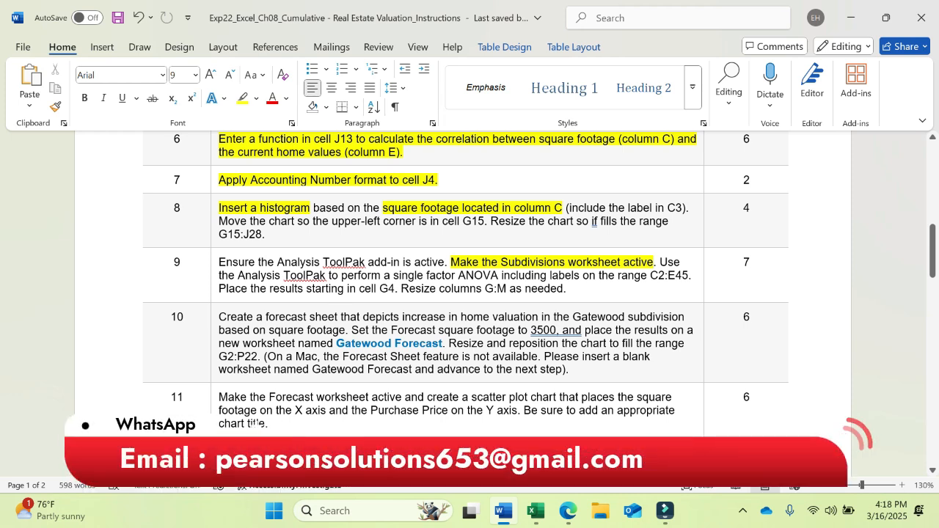
double_click(681, 277)
key("ctrl+c")
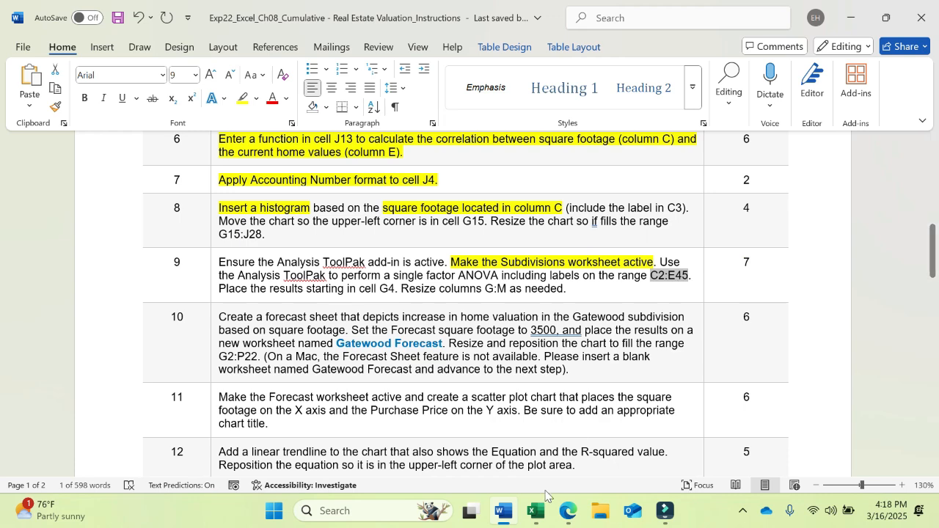
left_click(537, 512)
left_click(46, 144)
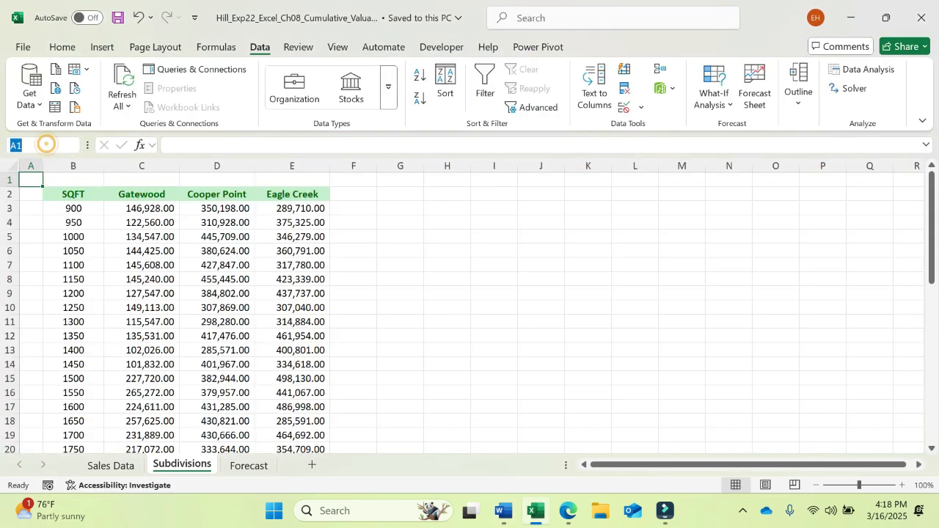
key("ctrl+v")
key("Return")
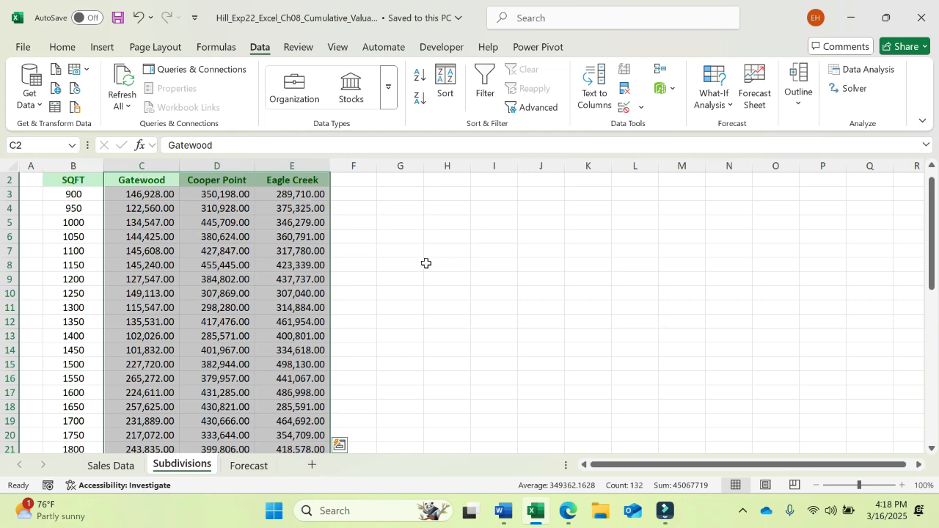
- Set up an Anova: Single Factor analysis in Excel with input range C2:E45, grouped by columns, with labels in the first row
left_click(503, 512)
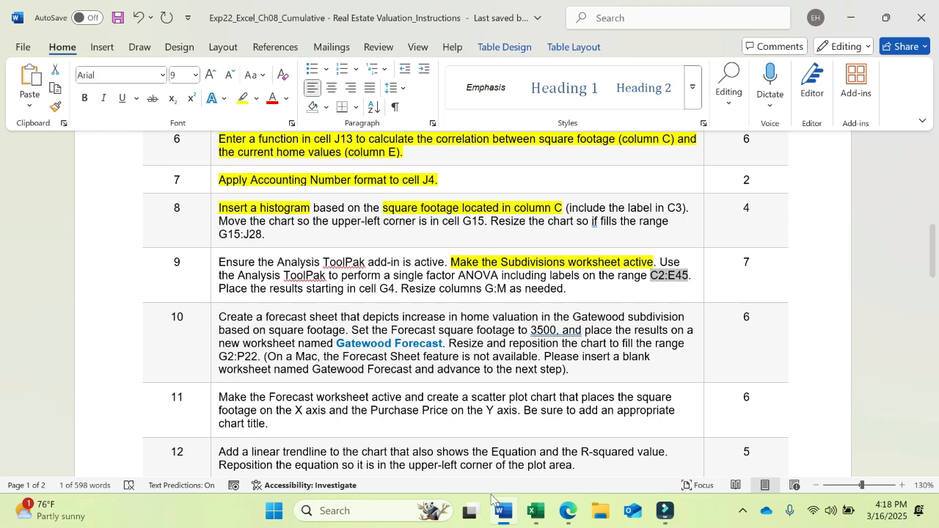
left_click(536, 512)
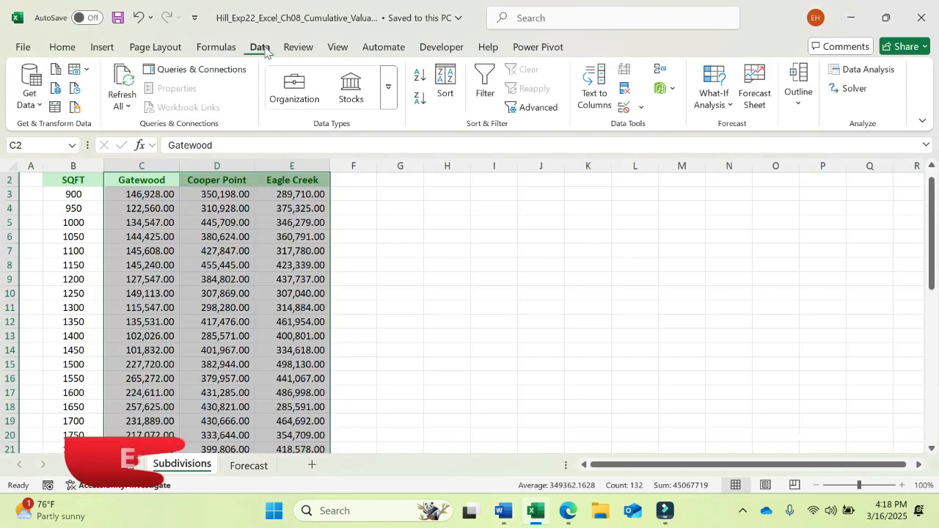
left_click(854, 69)
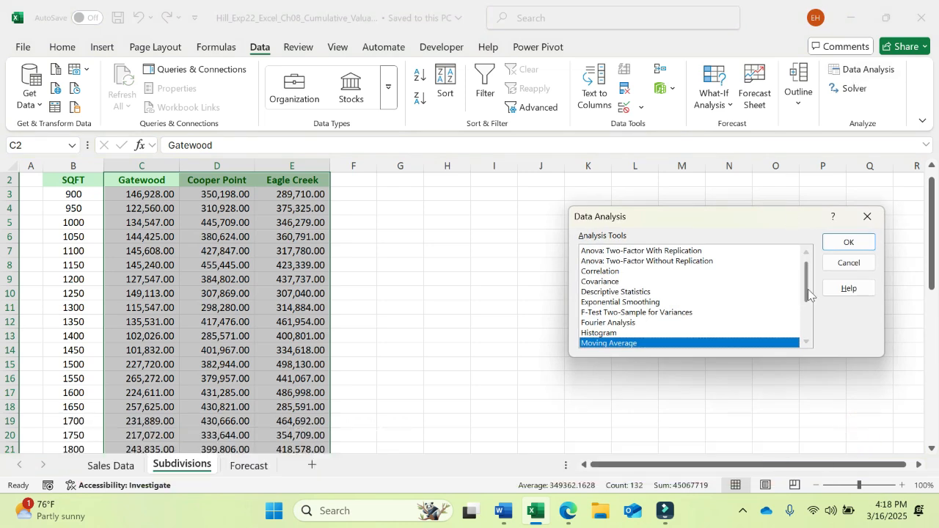
left_click_drag(805, 290, 806, 264)
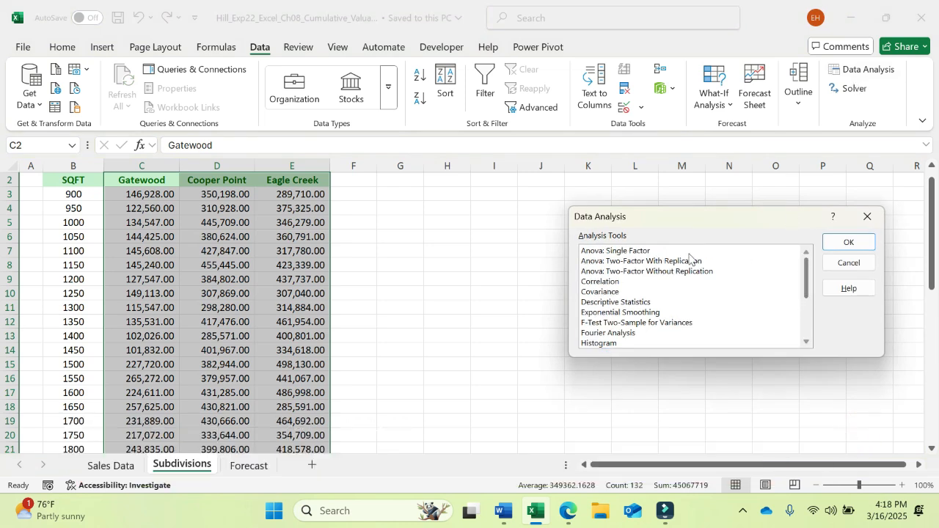
left_click(644, 251)
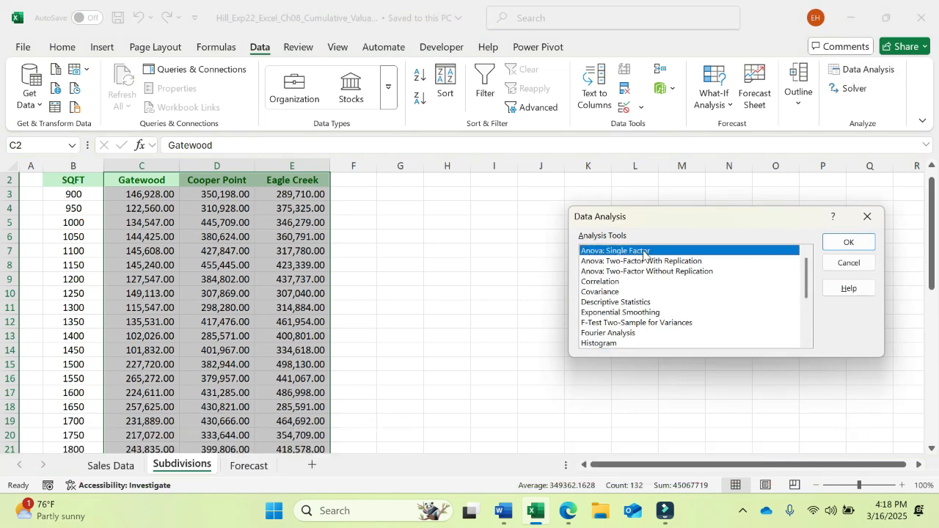
left_click(843, 242)
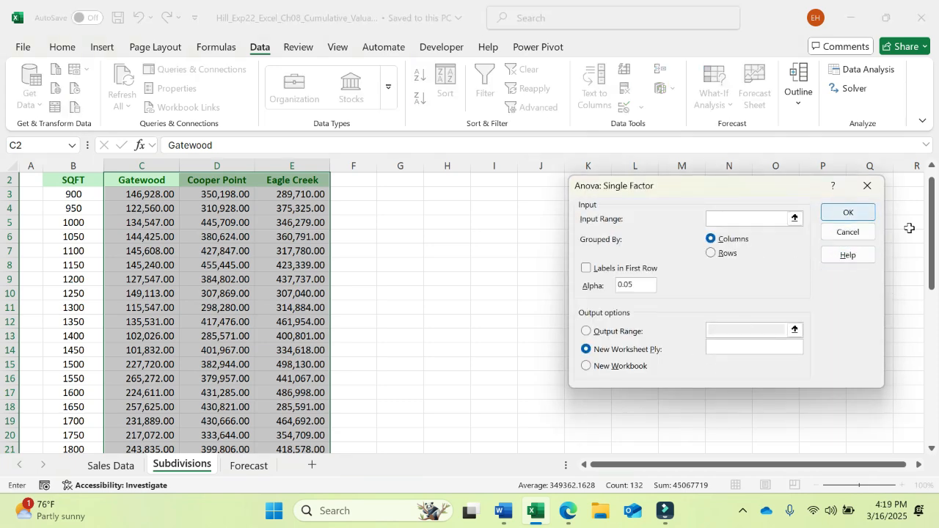
left_click_drag(933, 242, 934, 214)
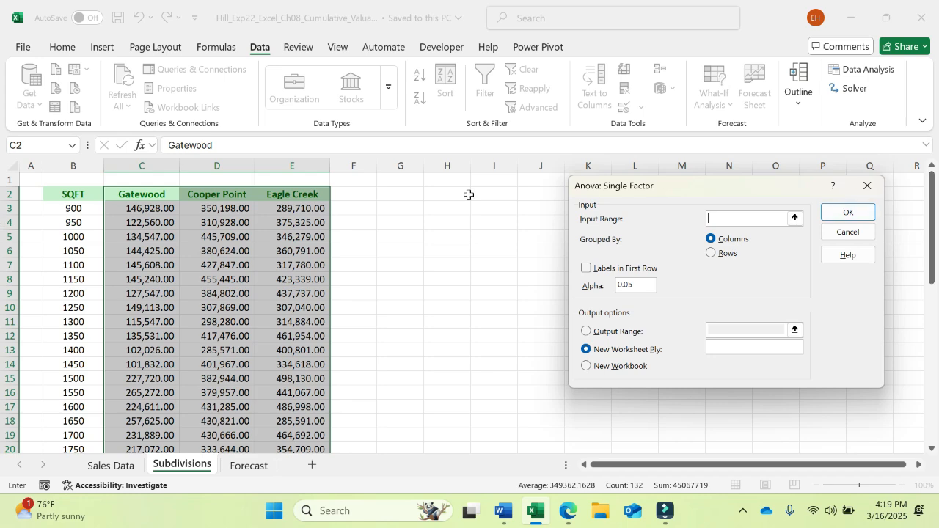
left_click_drag(149, 192, 308, 421)
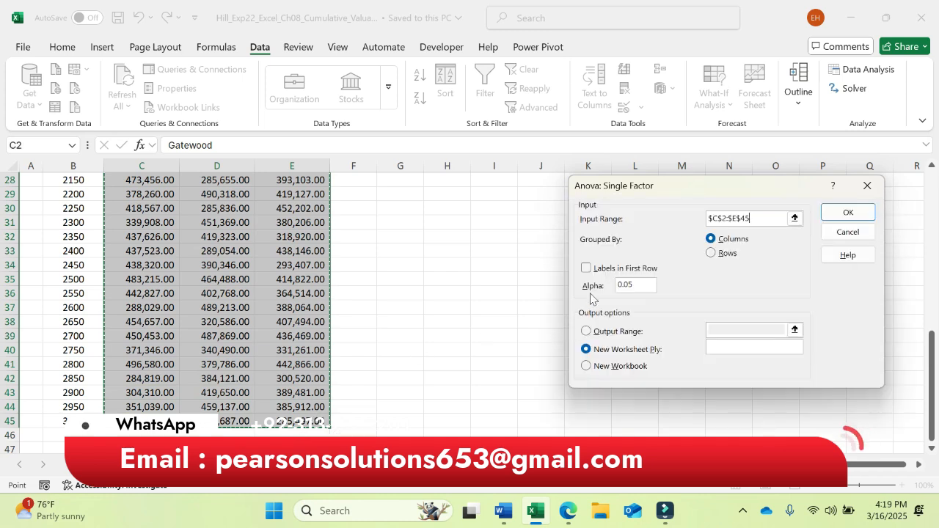
left_click(586, 269)
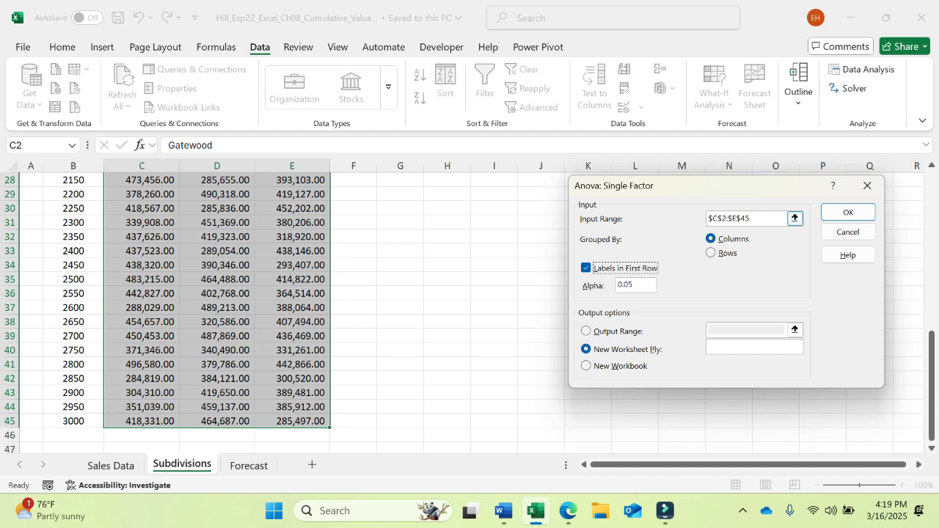
left_click(794, 219)
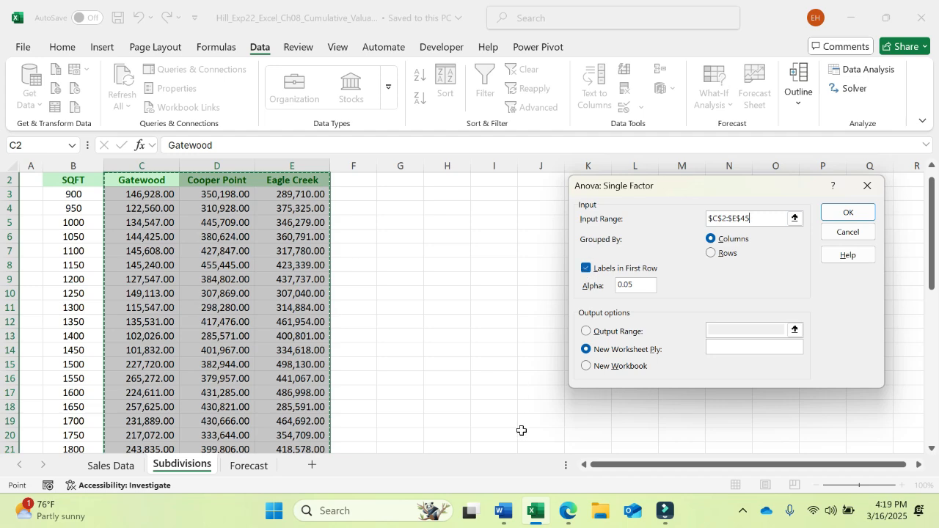
- Check the output location in the Word instructions, set the ANOVA output range to G4 in Excel, and run the analysis
left_click(501, 515)
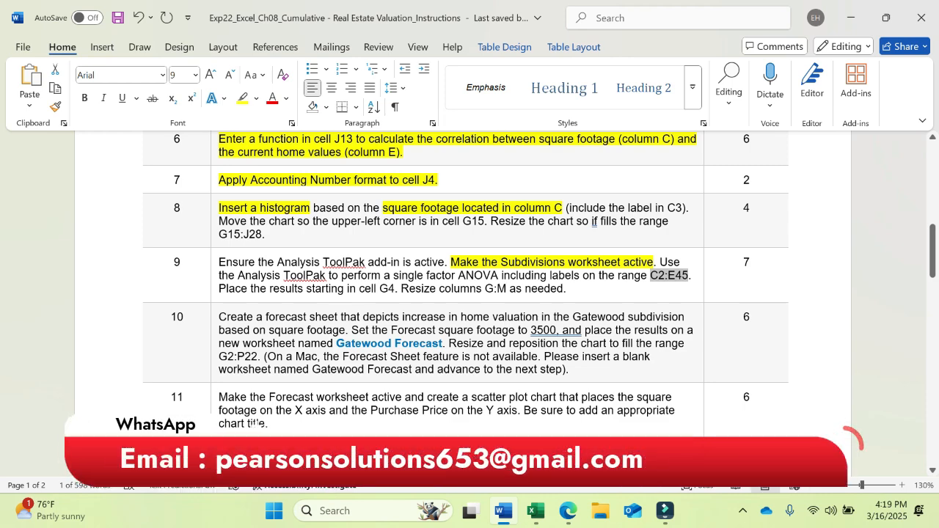
left_click(537, 513)
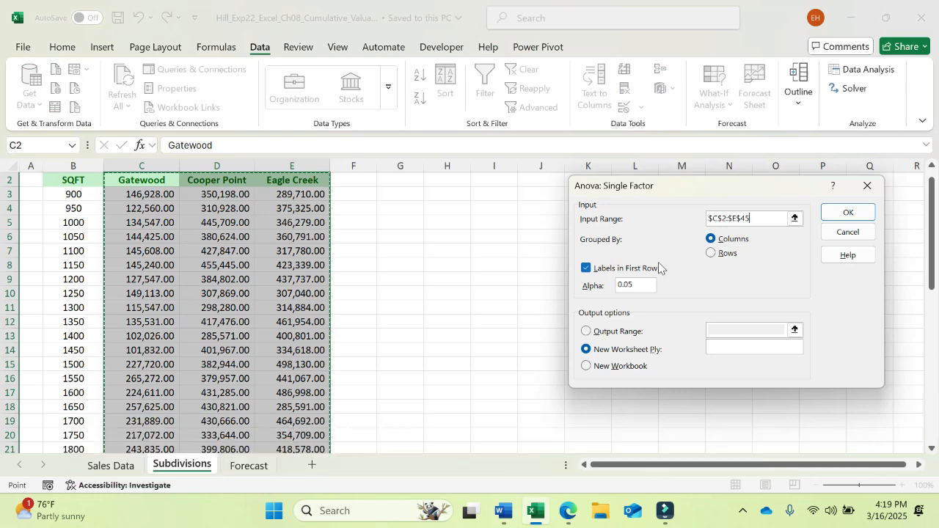
left_click(586, 331)
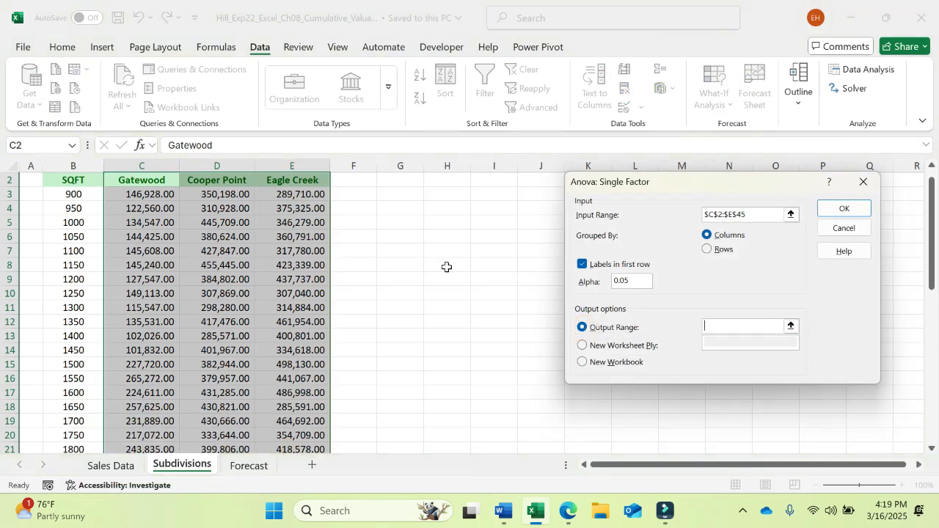
left_click(402, 204)
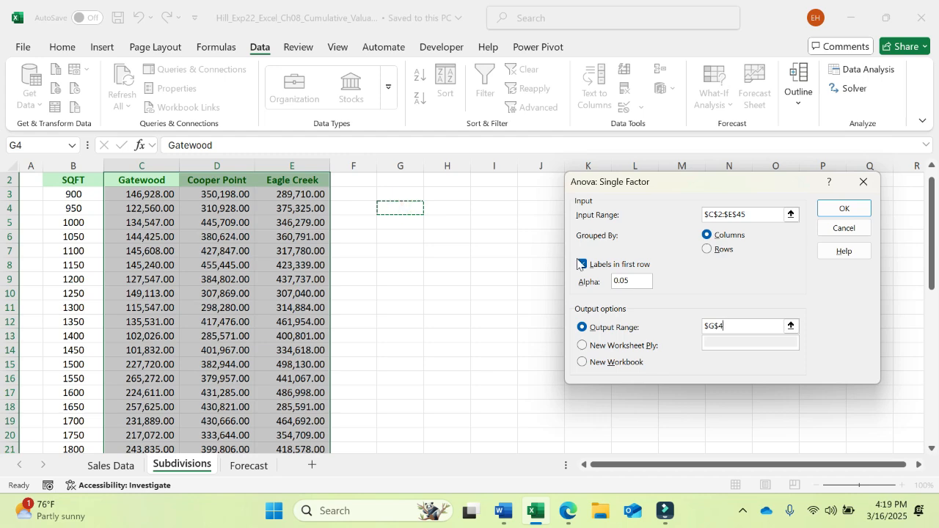
left_click(840, 210)
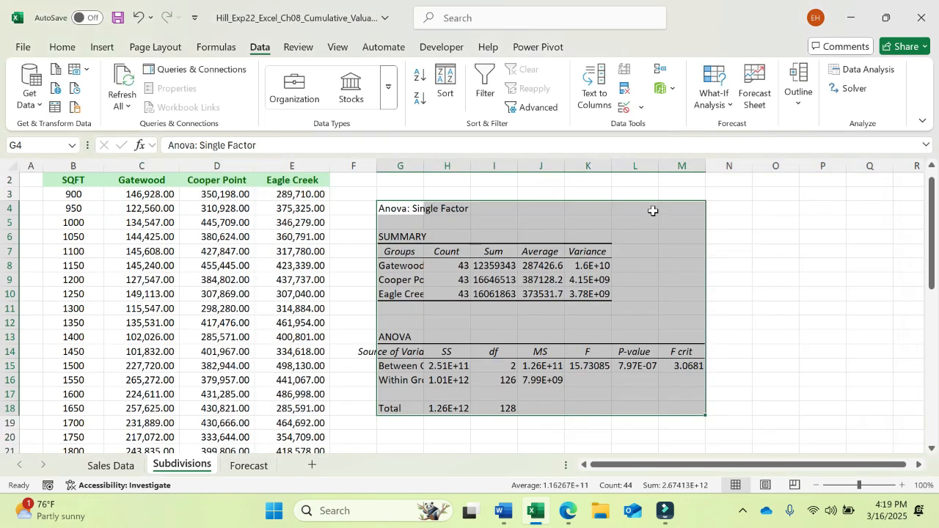
- Check the step 9 column-width requirement in Word, then AutoFit columns G:M on the Subdivisions sheet in Excel
left_click_drag(411, 163, 697, 166)
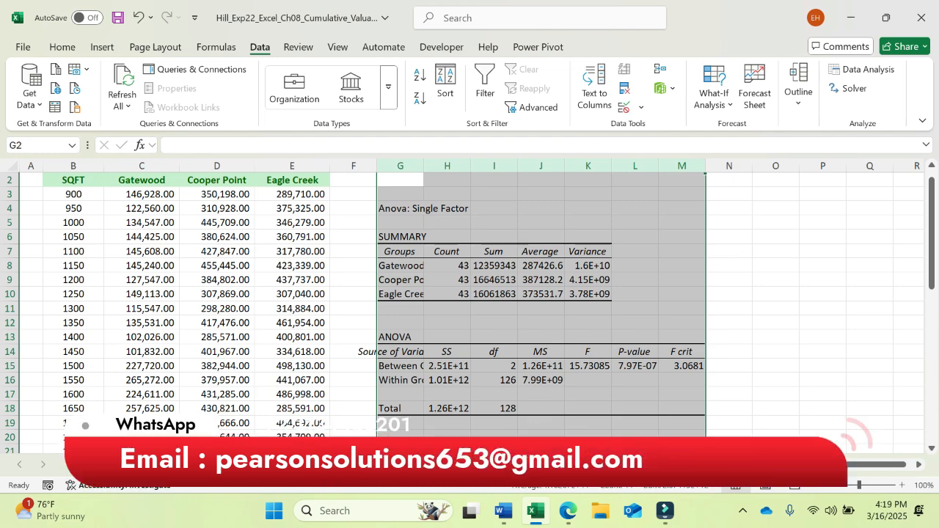
left_click(501, 514)
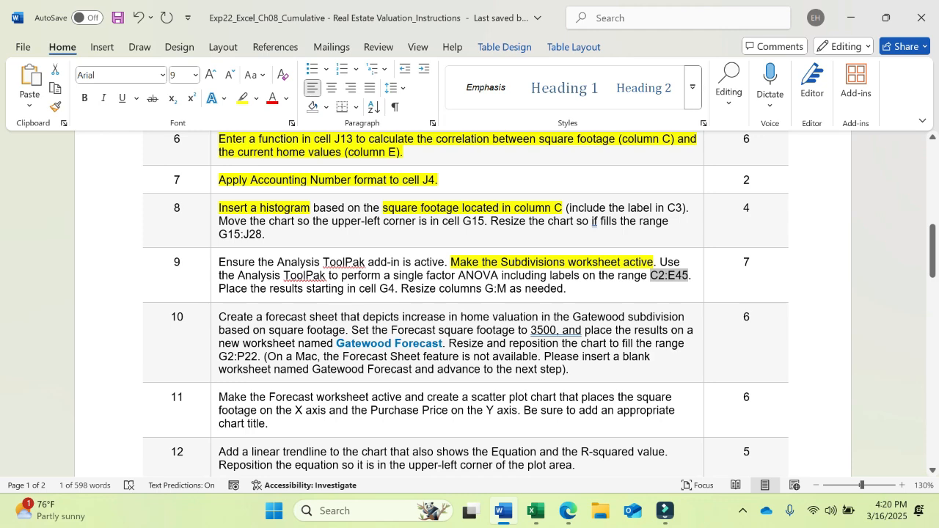
left_click(540, 512)
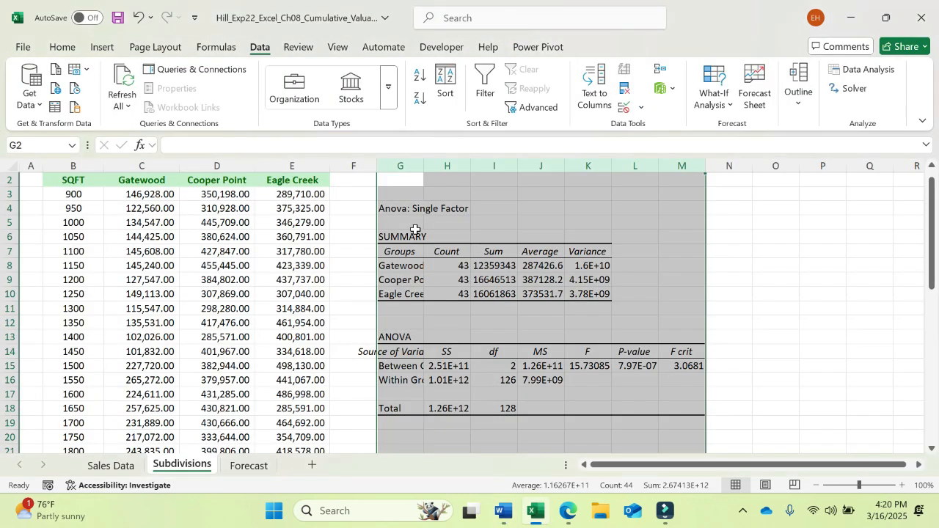
left_click(400, 166)
left_click_drag(400, 167, 680, 163)
double_click(658, 166)
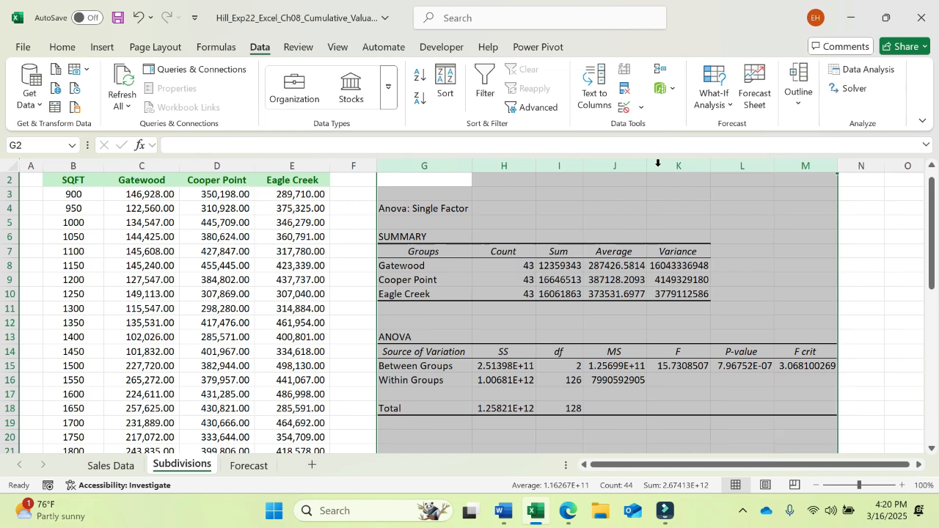
- Switch to the Word instructions and highlight the entire step 9 text in yellow
left_click(503, 511)
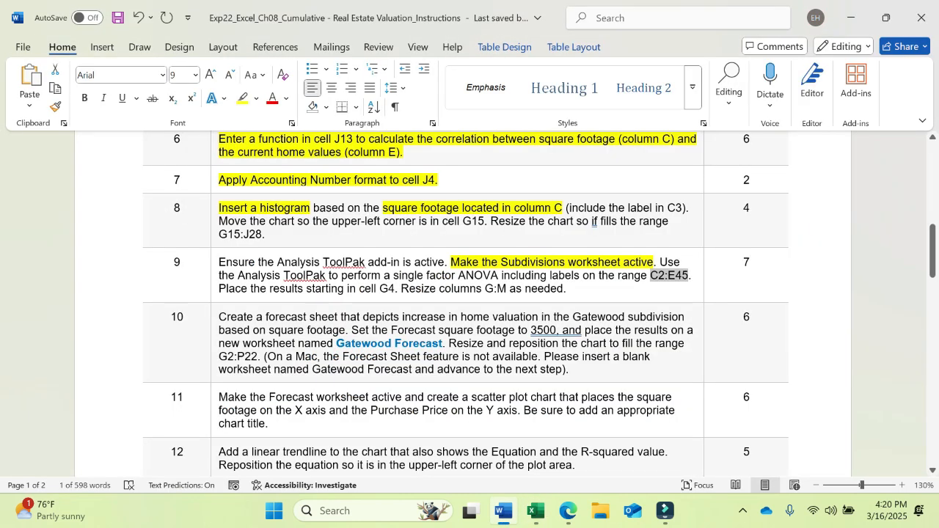
left_click_drag(219, 262, 566, 289)
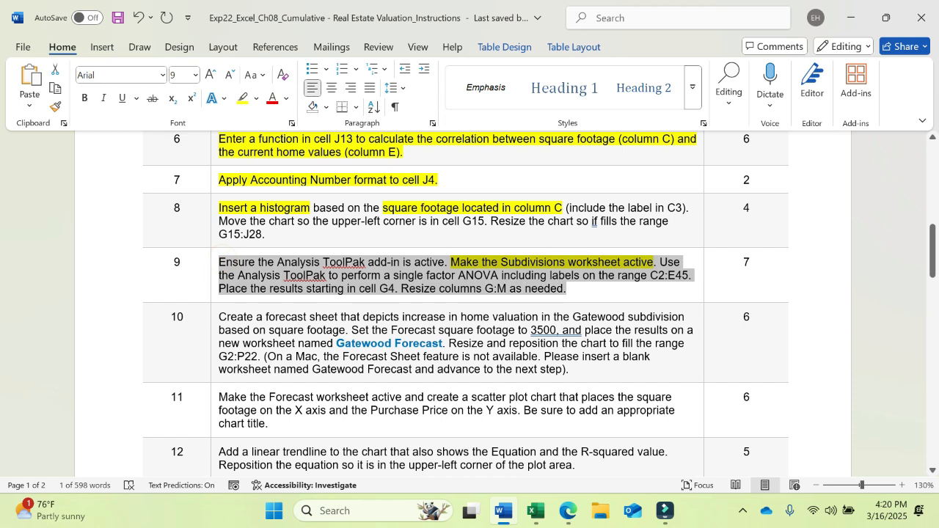
left_click(643, 264)
left_click(631, 294)
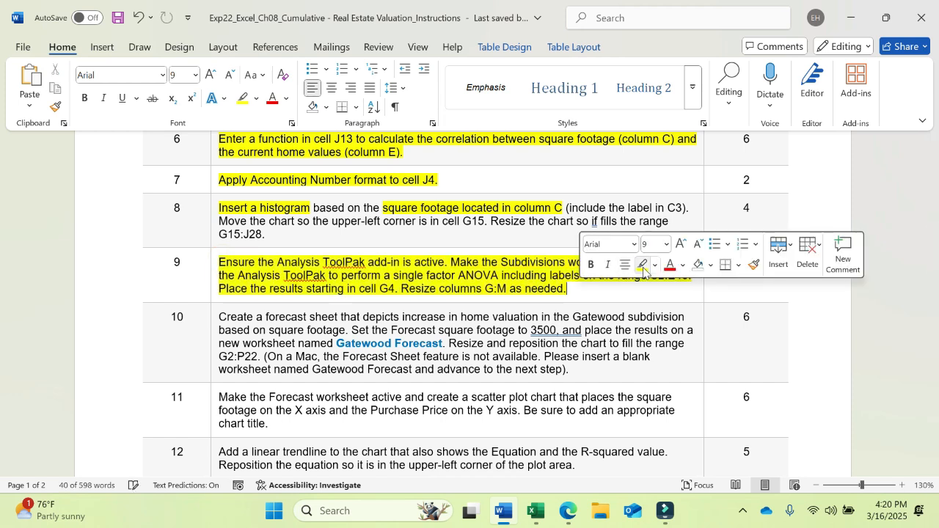
left_click(743, 510)
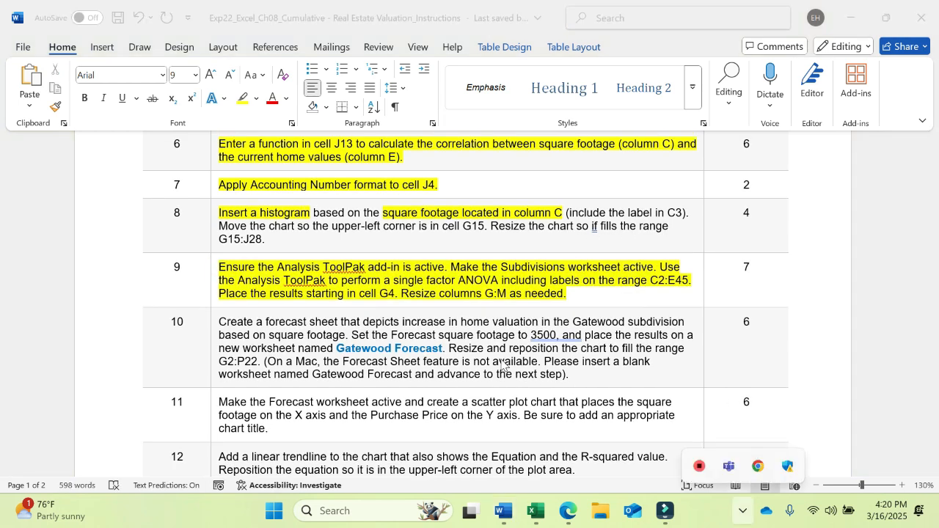
left_click(385, 309)
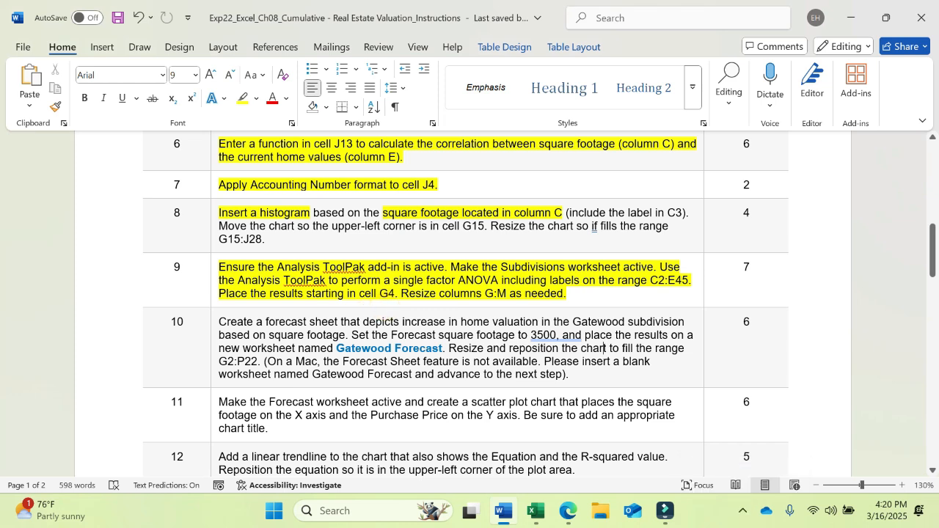
- Highlight the first sentence of step 10, about creating the Gatewood forecast sheet based on square footage, in yellow
left_click_drag(219, 322, 344, 336)
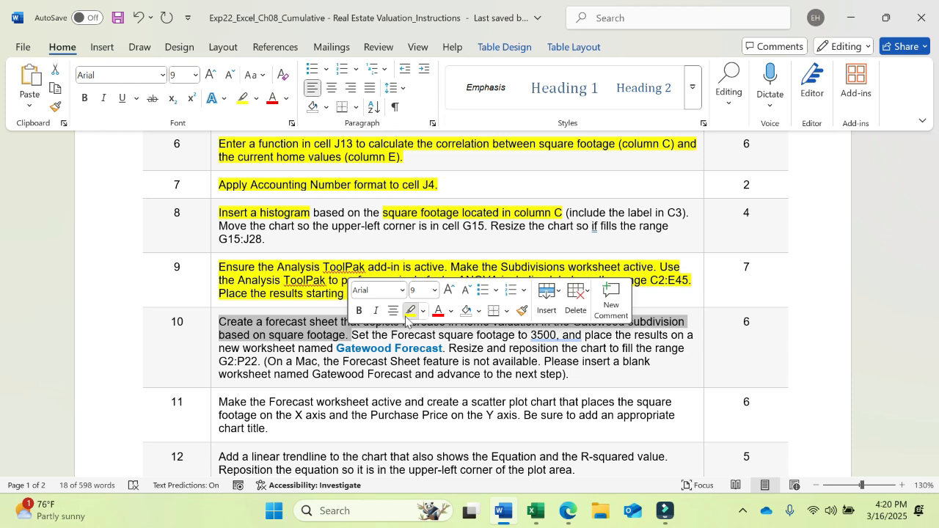
left_click(406, 314)
left_click(385, 349)
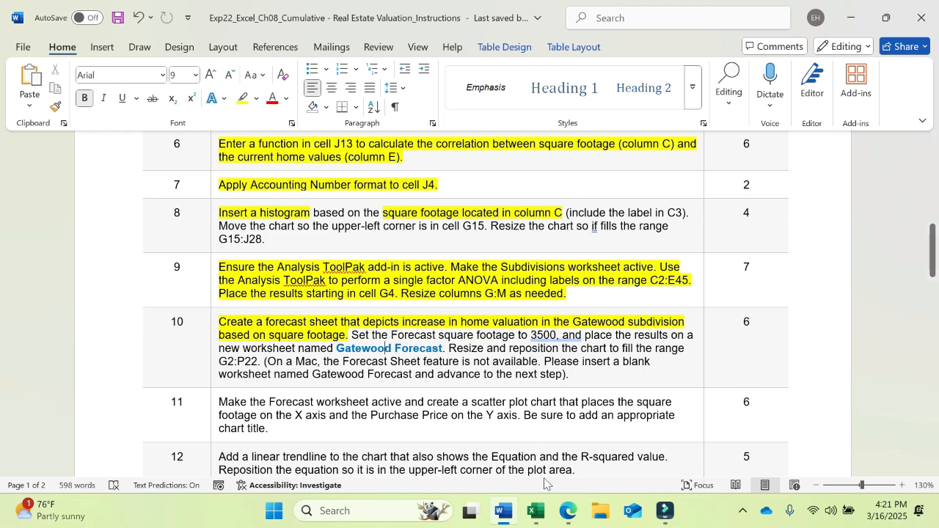
- Switch to Excel and select the SQFT and Gatewood data in B2:C45 on the Subdivisions sheet
left_click(535, 511)
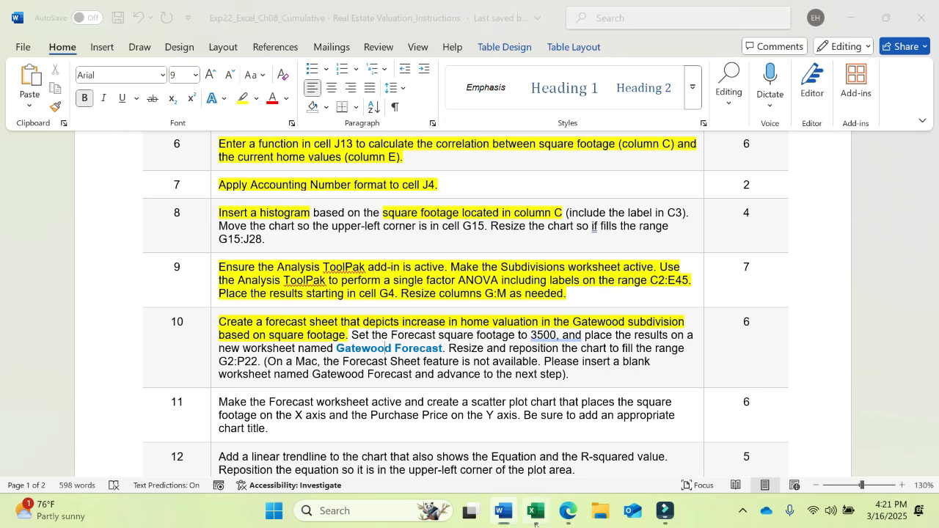
left_click(292, 251)
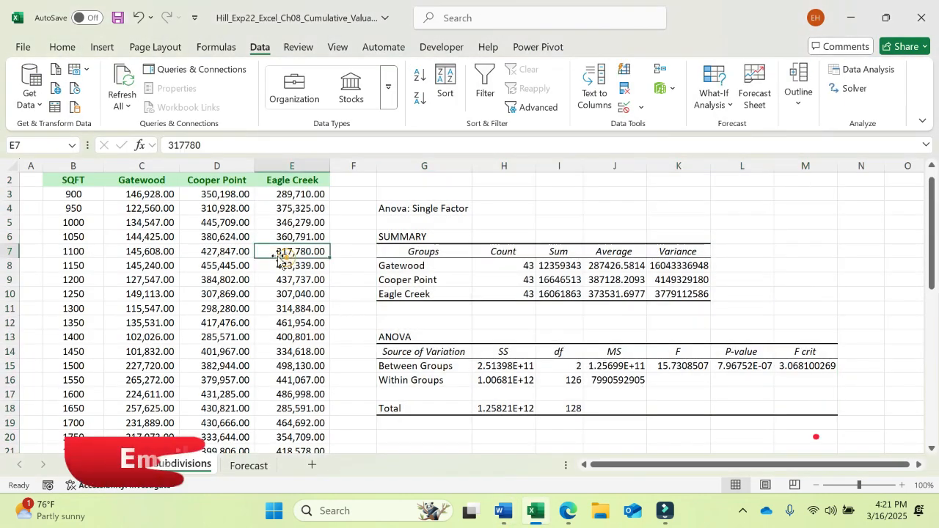
left_click(81, 180)
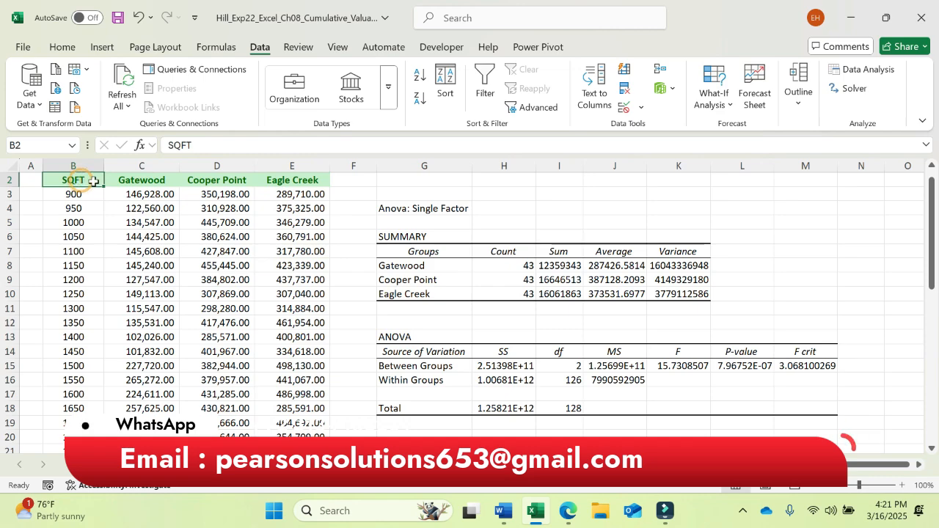
left_click_drag(93, 181, 144, 407)
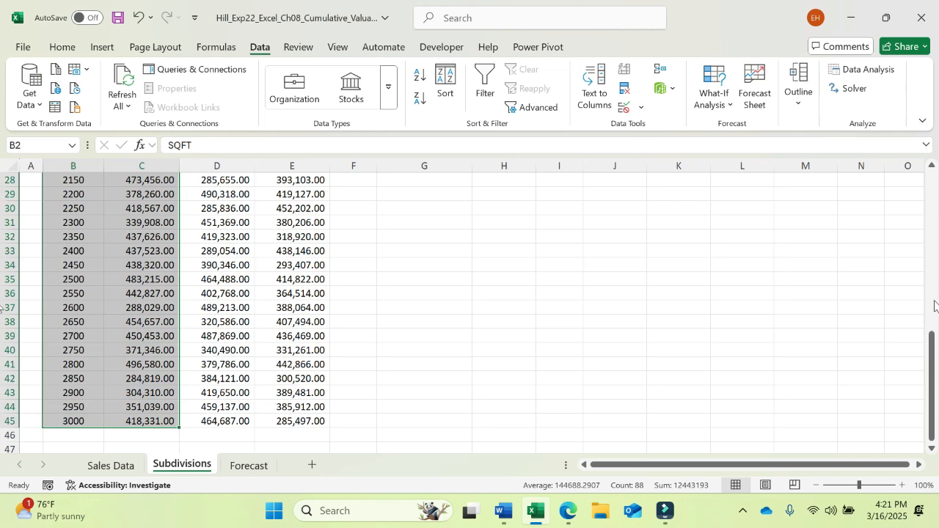
left_click_drag(931, 341, 923, 176)
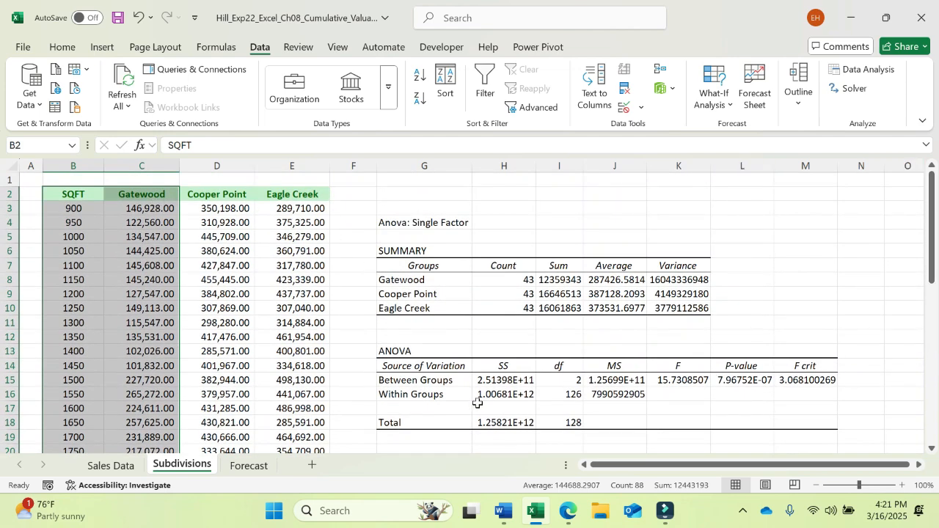
- Check the required worksheet name in step 10 in Word, then start a forecast sheet in Excel from the selected data
left_click(504, 512)
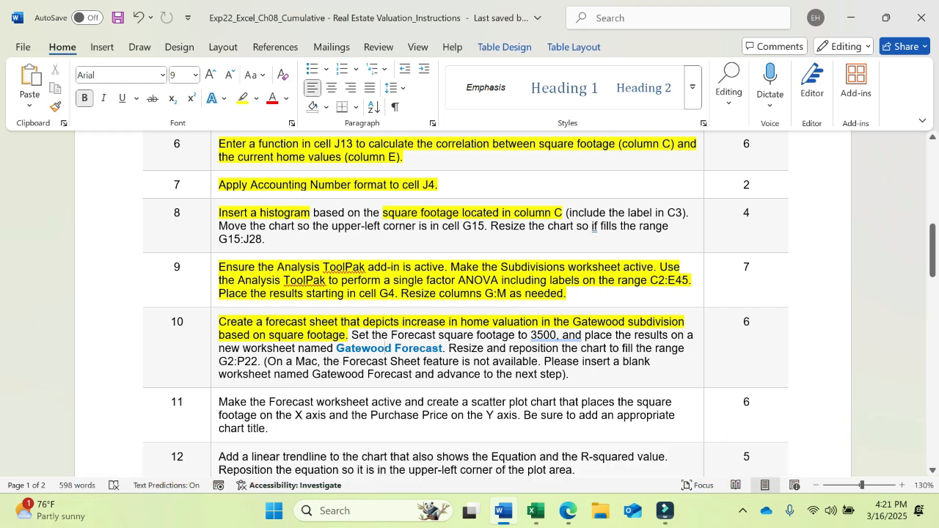
left_click_drag(336, 348, 442, 348)
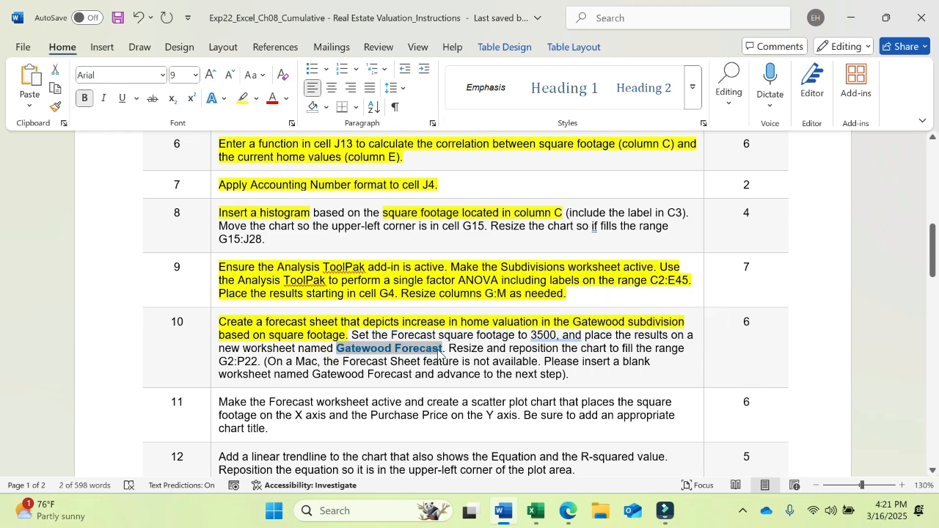
left_click(550, 513)
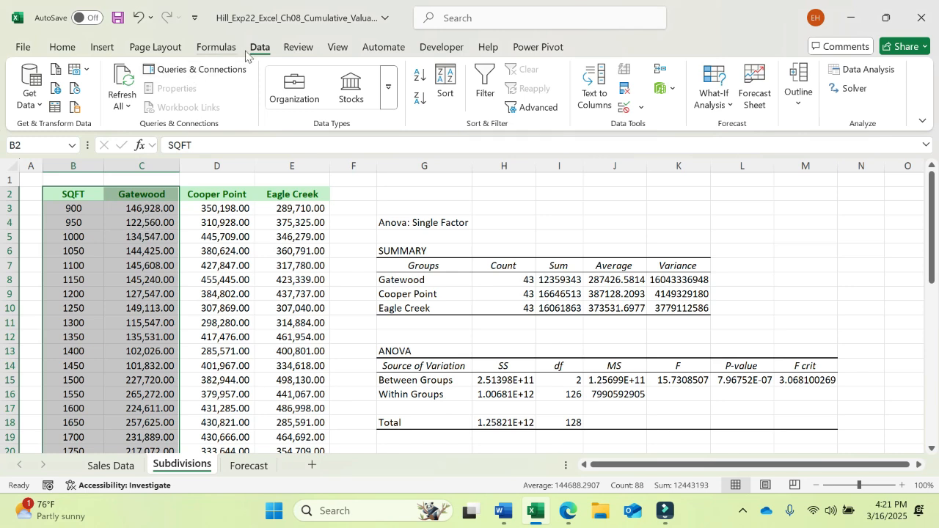
left_click(758, 94)
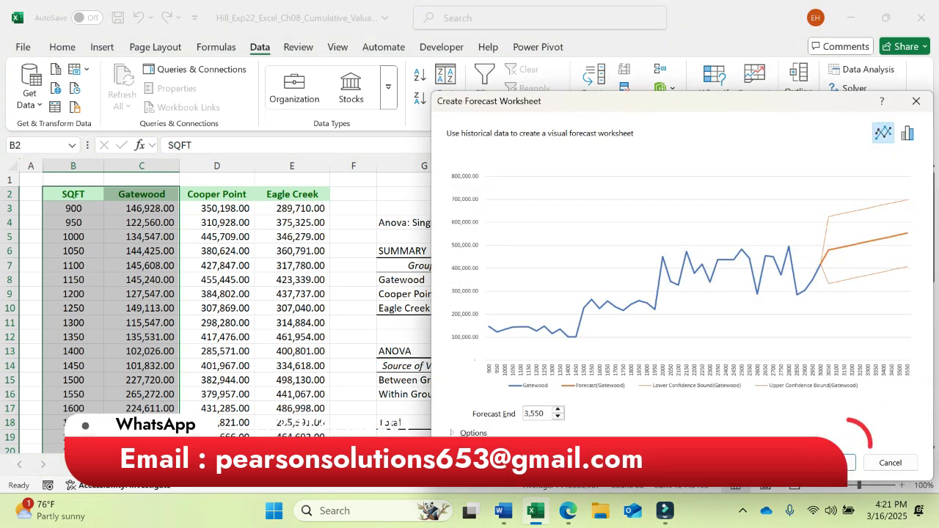
- Switch to the Word instructions and bold and highlight "square footage to 3500" in step 10
left_click(504, 513)
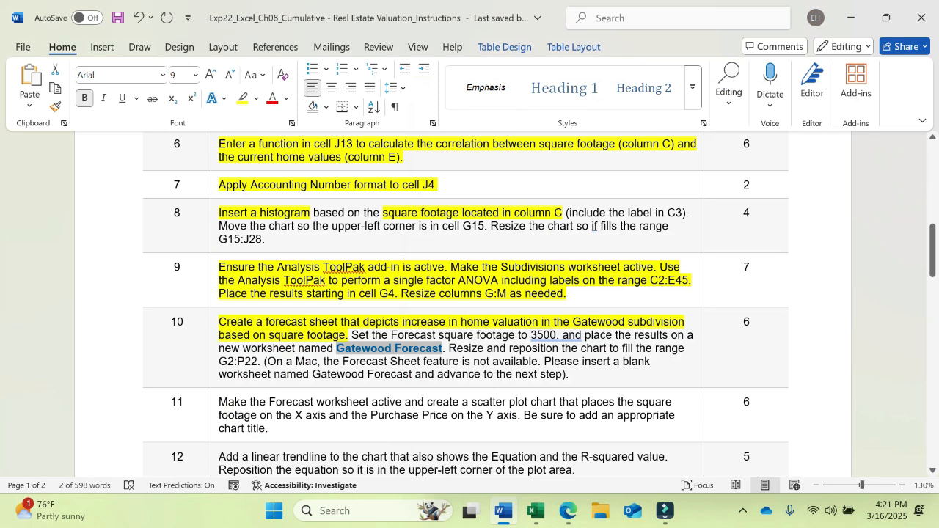
left_click_drag(558, 335, 439, 335)
left_click(571, 313)
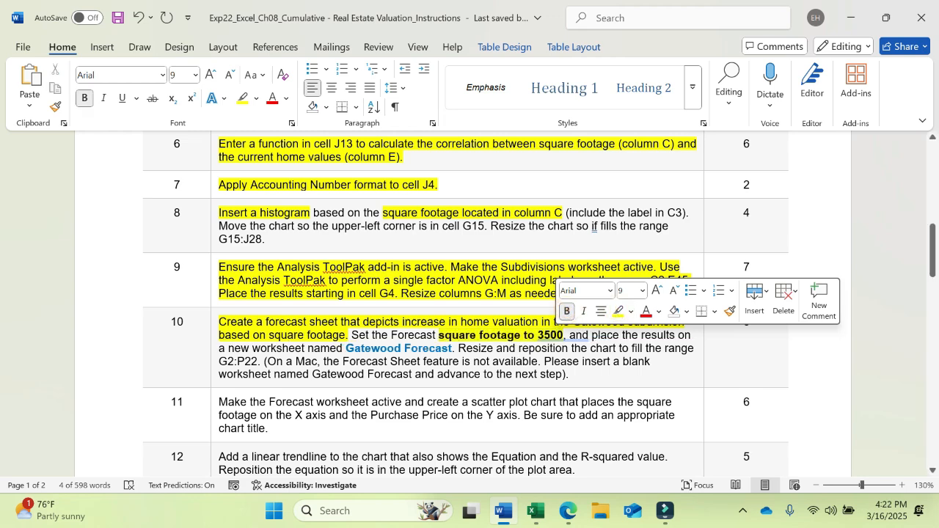
- Switch back to Excel, set the Forecast End to 3,500, and create the forecast worksheet
left_click(539, 511)
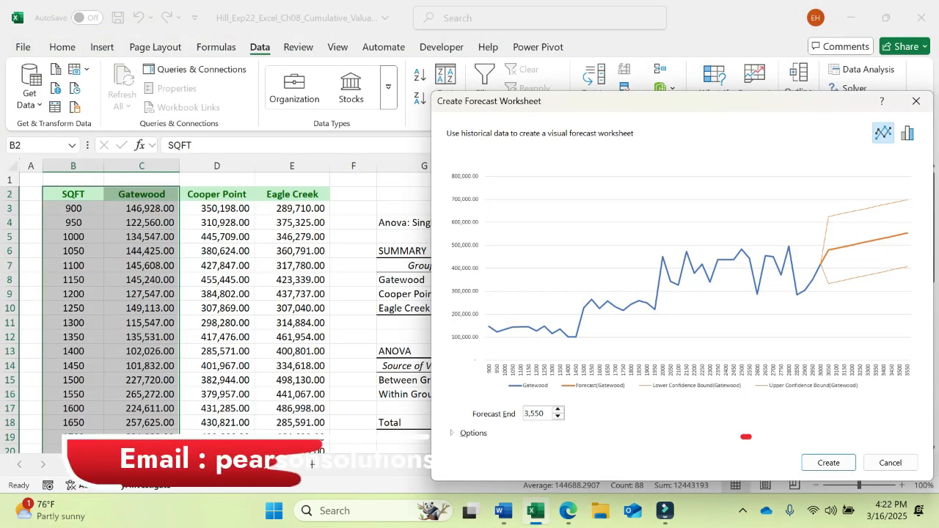
left_click(558, 416)
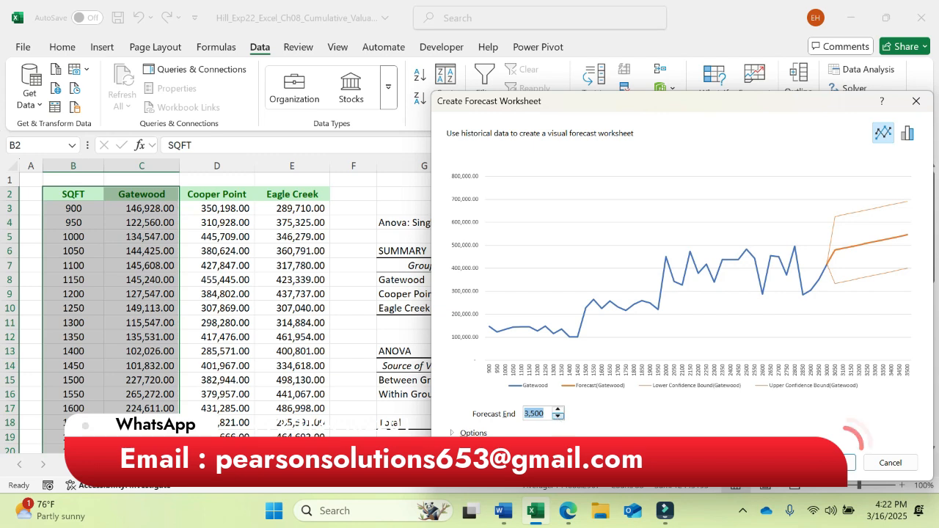
left_click(544, 413)
left_click(815, 467)
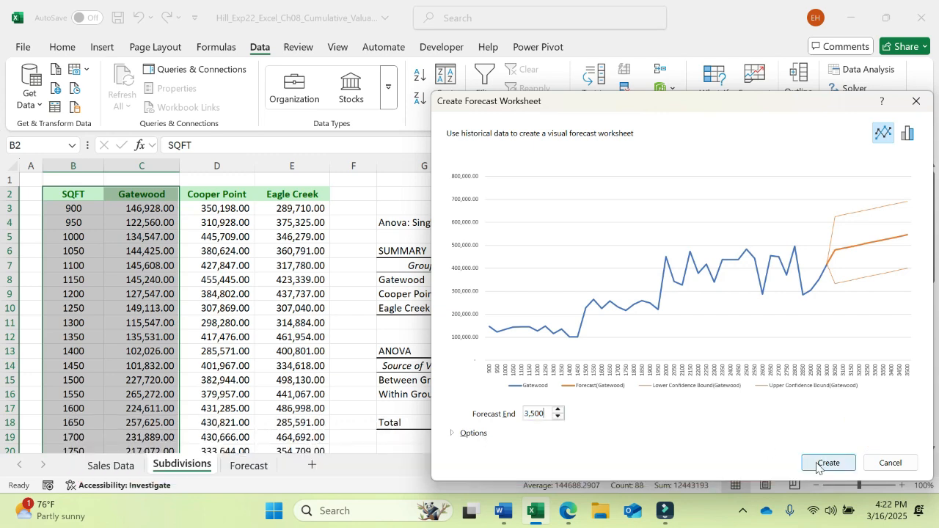
left_click(818, 467)
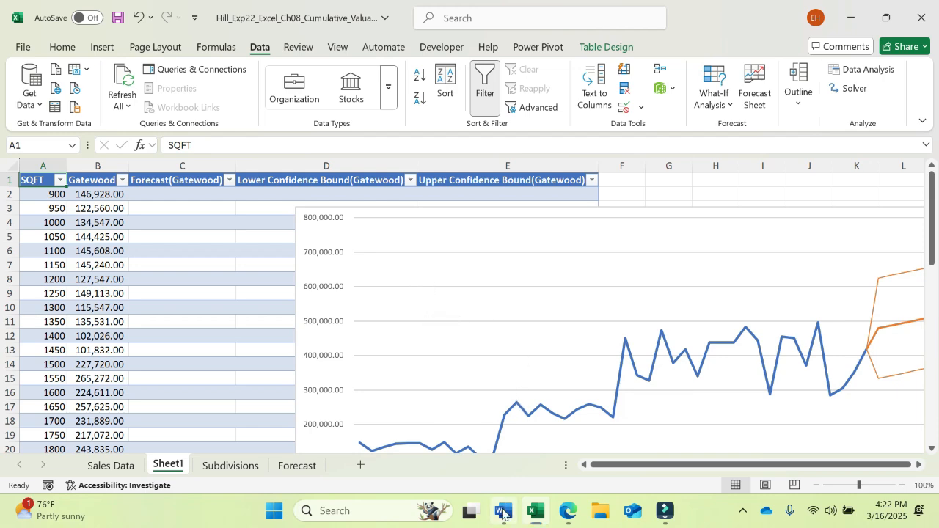
- Check the sheet name in the Word instructions and rename the new forecast worksheet in Excel as Gatewood Forecast
left_click(503, 513)
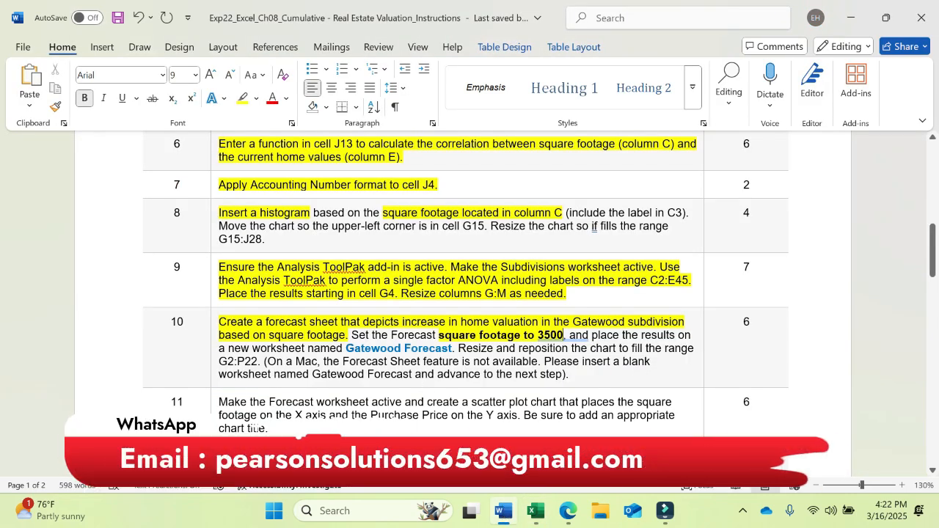
left_click(536, 513)
double_click(168, 466)
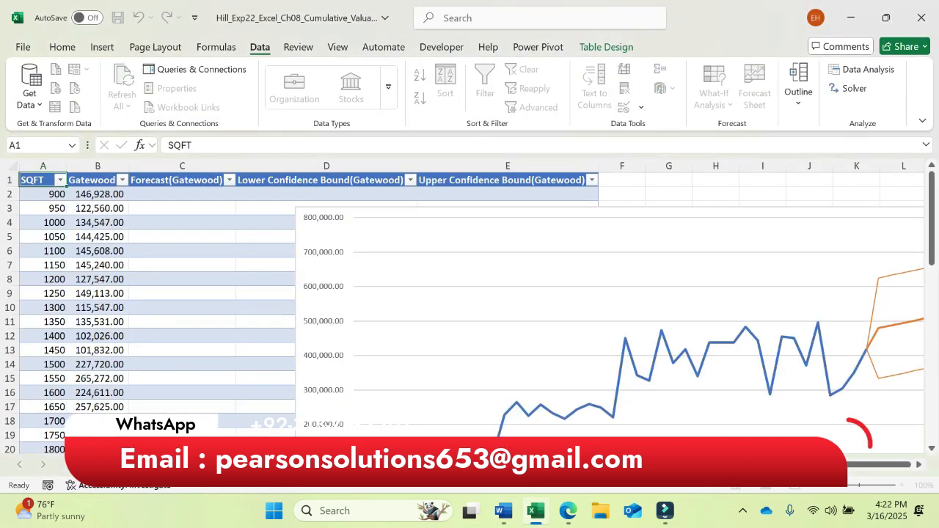
type("Gate")
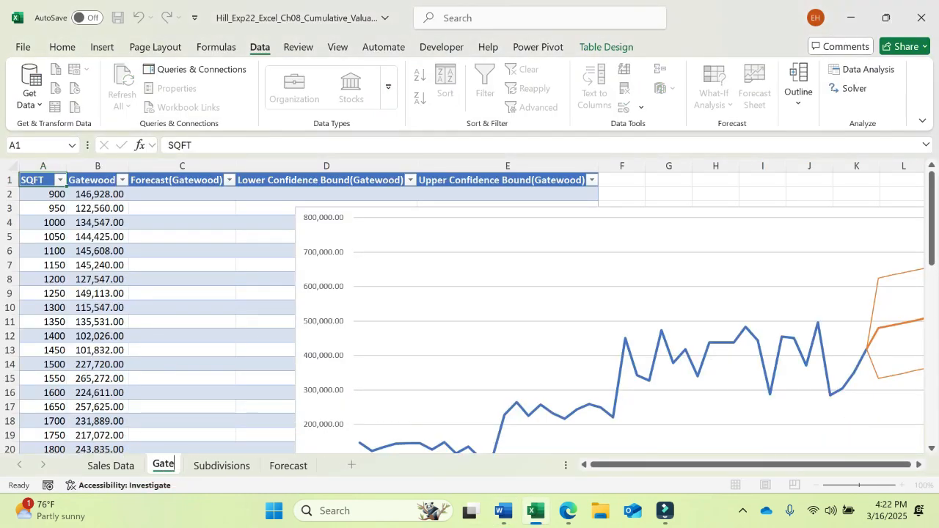
type("wood")
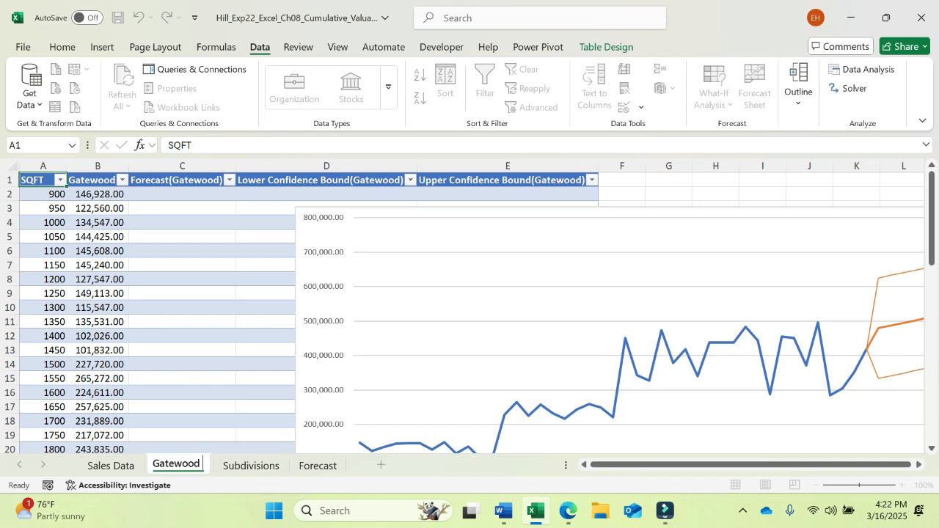
type(" Fore")
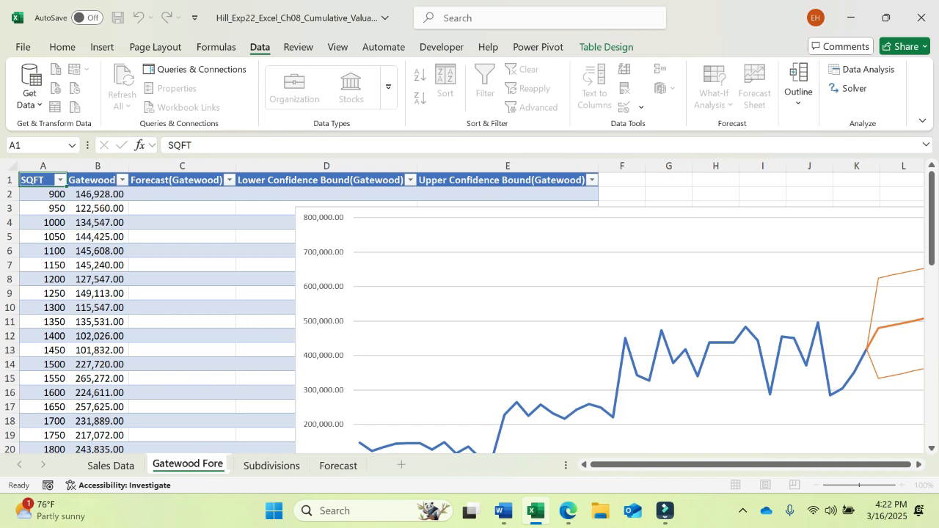
type("cast")
key("Return")
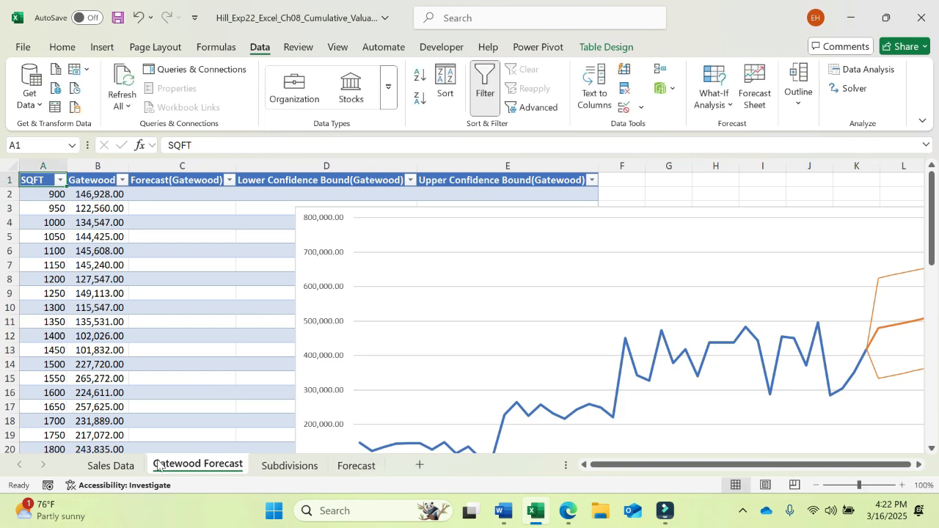
double_click(198, 463)
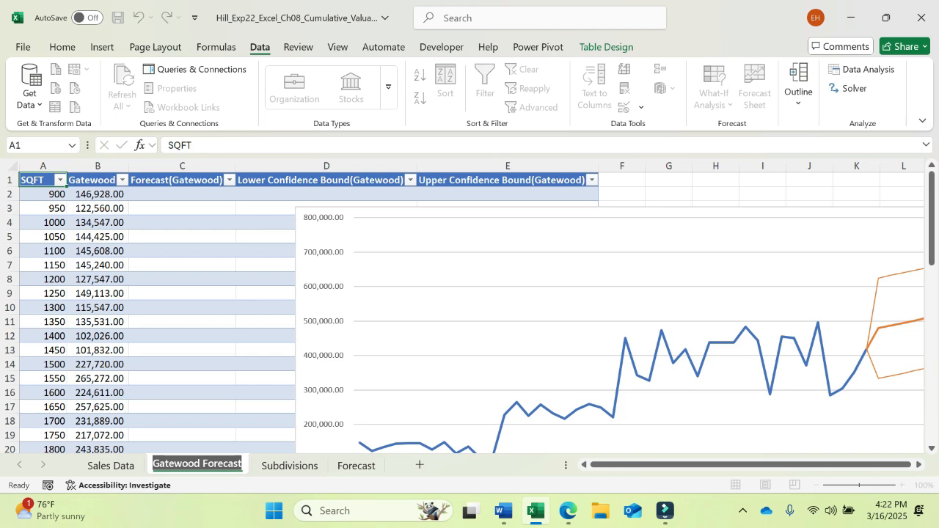
left_click(242, 464)
key("Return")
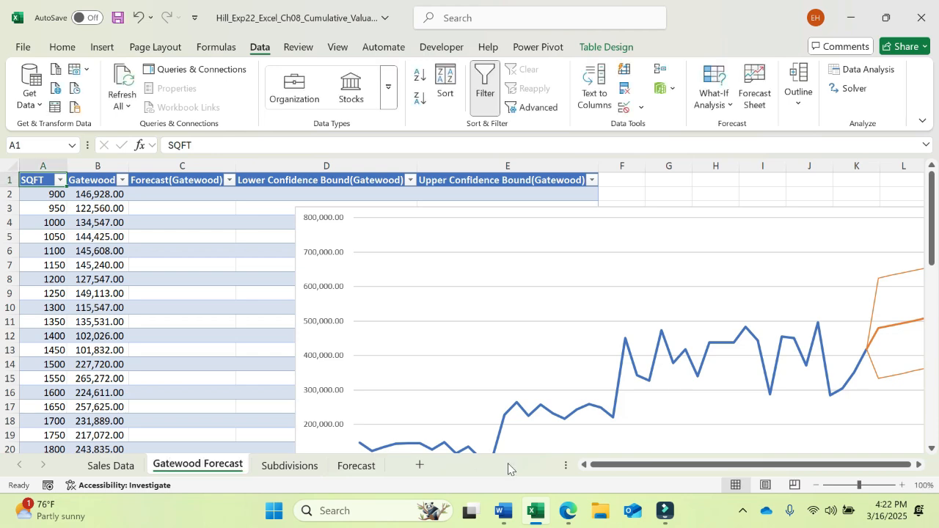
- Check the chart range for step 10 in Word, then in Excel cut the forecast chart and paste it at cell G2
left_click(503, 509)
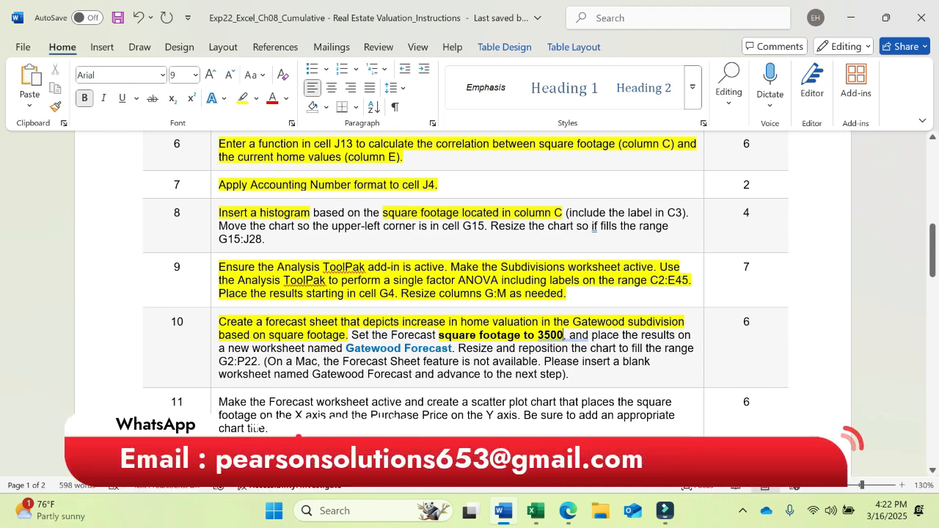
left_click(535, 511)
left_click(331, 210)
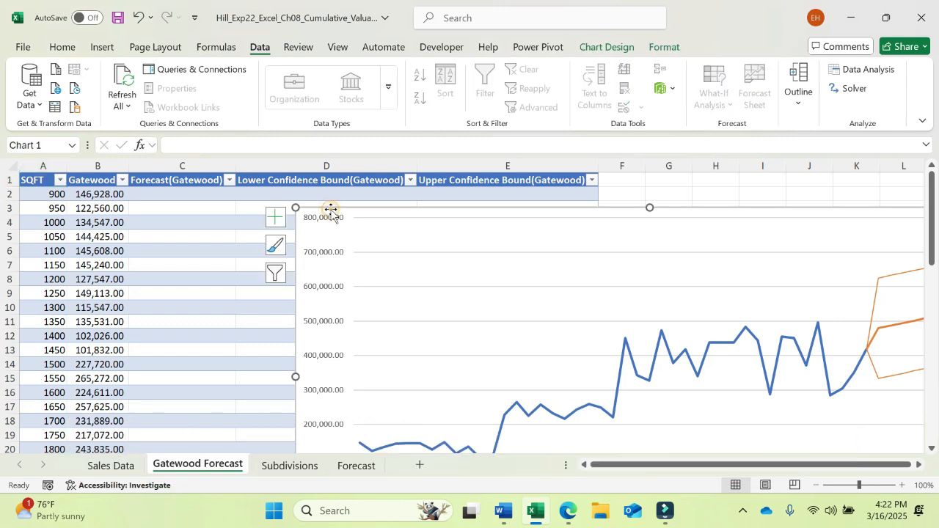
key("Delete")
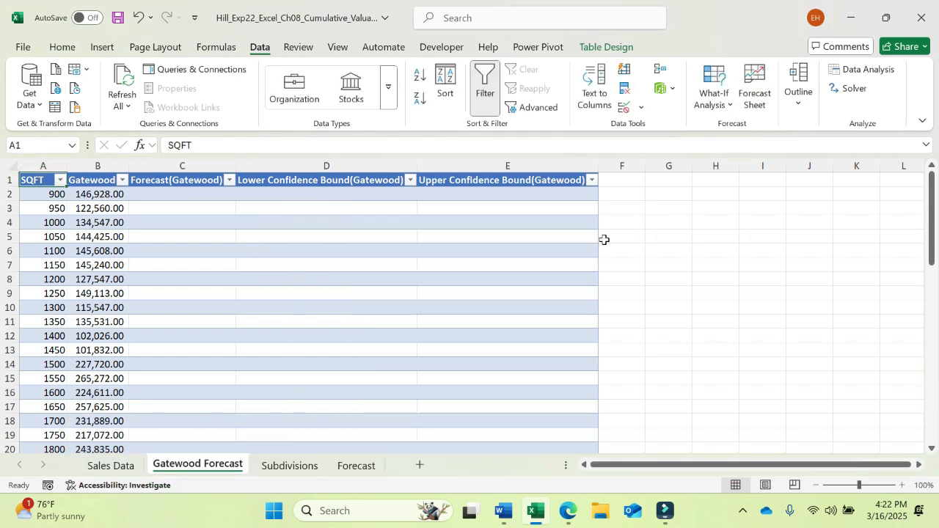
left_click(657, 201)
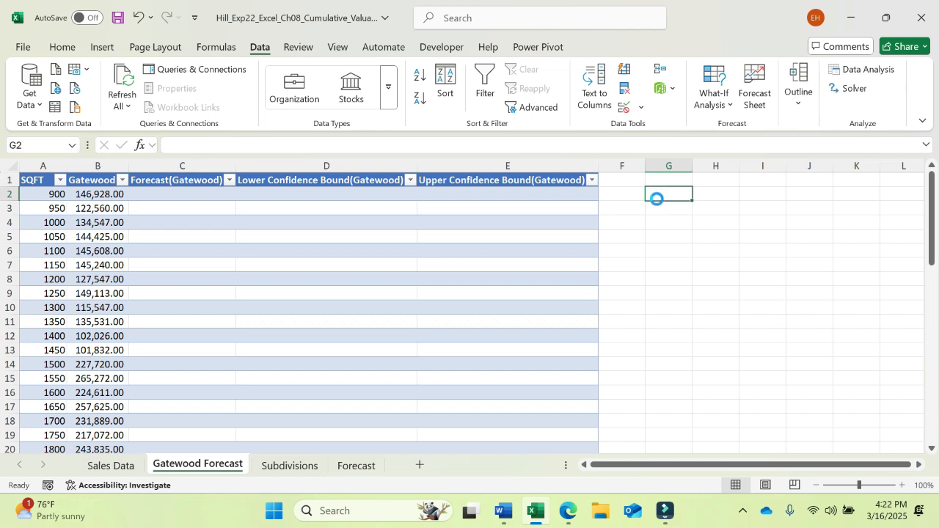
key("ctrl+v")
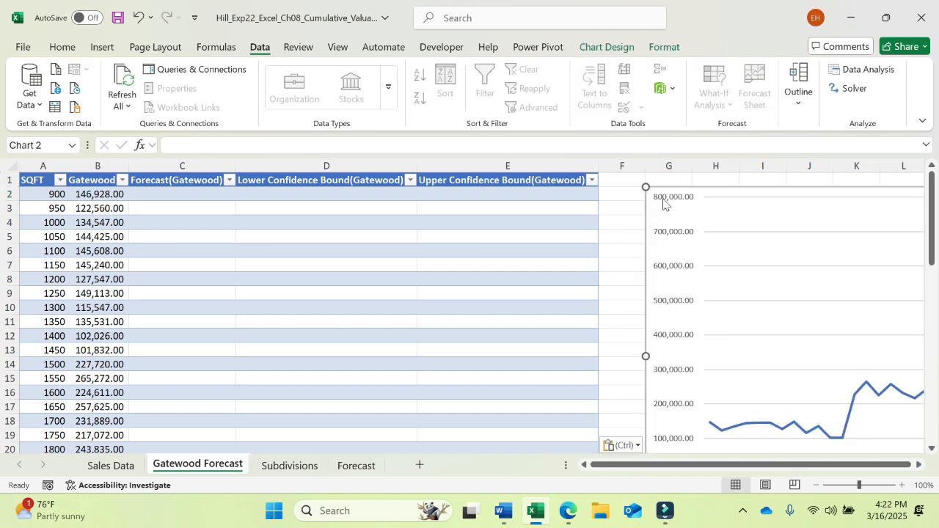
- Resize the forecast chart on the Gatewood Forecast sheet to fill the range G2:P22
left_click(919, 465)
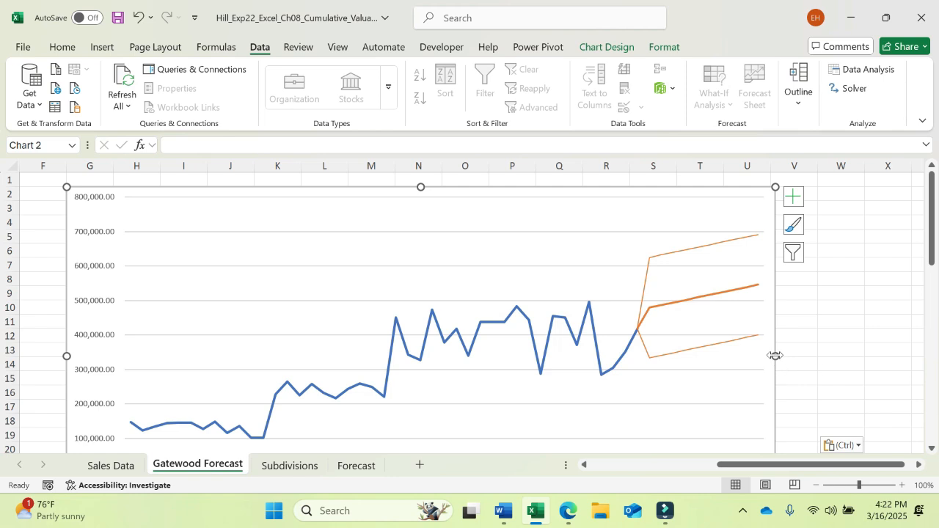
left_click_drag(776, 356, 534, 356)
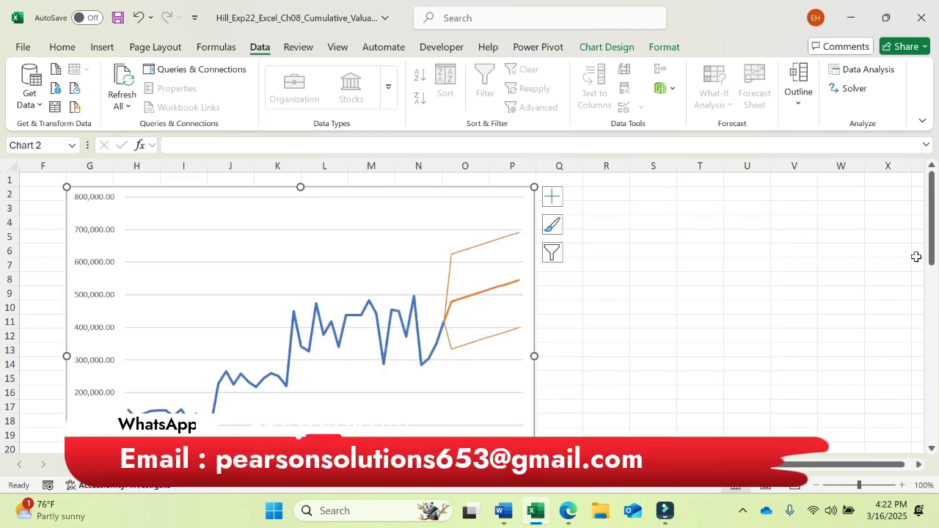
left_click_drag(927, 238, 927, 238)
left_click_drag(933, 286, 933, 295)
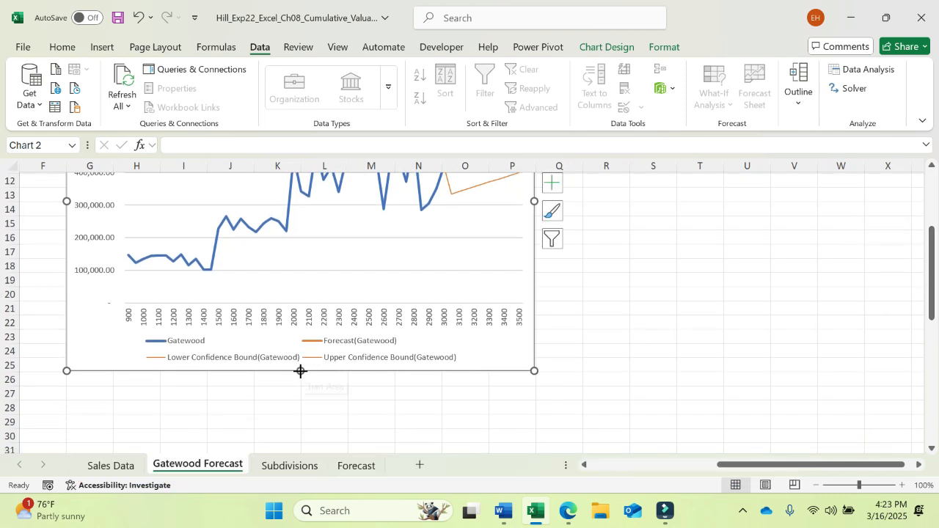
left_click_drag(300, 370, 299, 329)
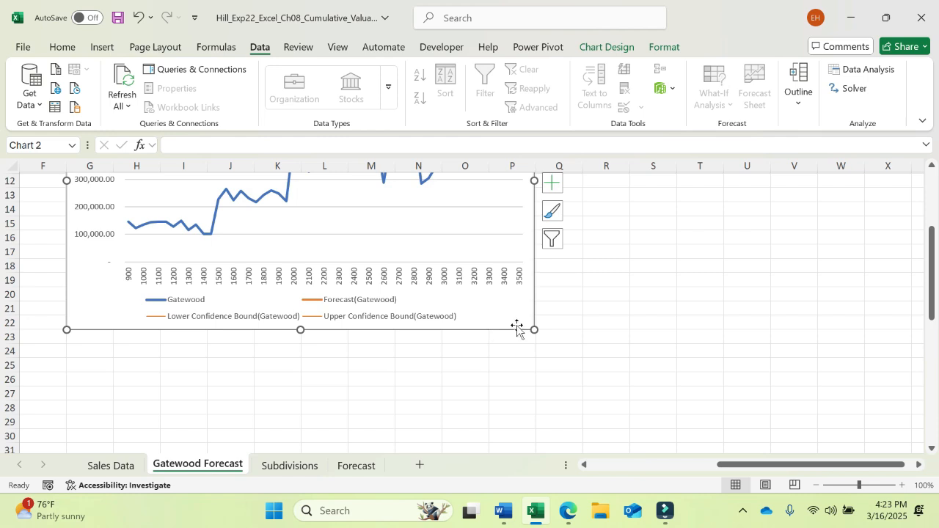
left_click_drag(525, 323, 533, 323)
left_click_drag(924, 294, 930, 199)
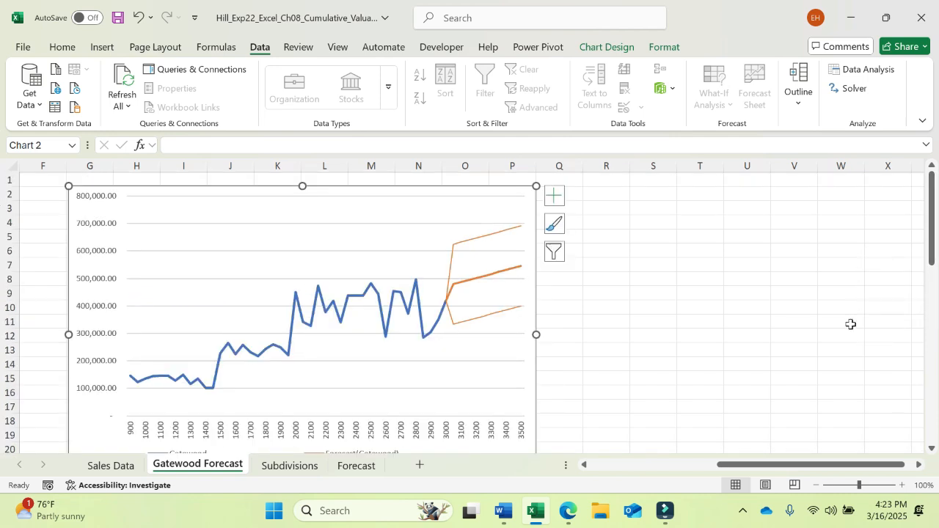
left_click_drag(789, 468, 679, 466)
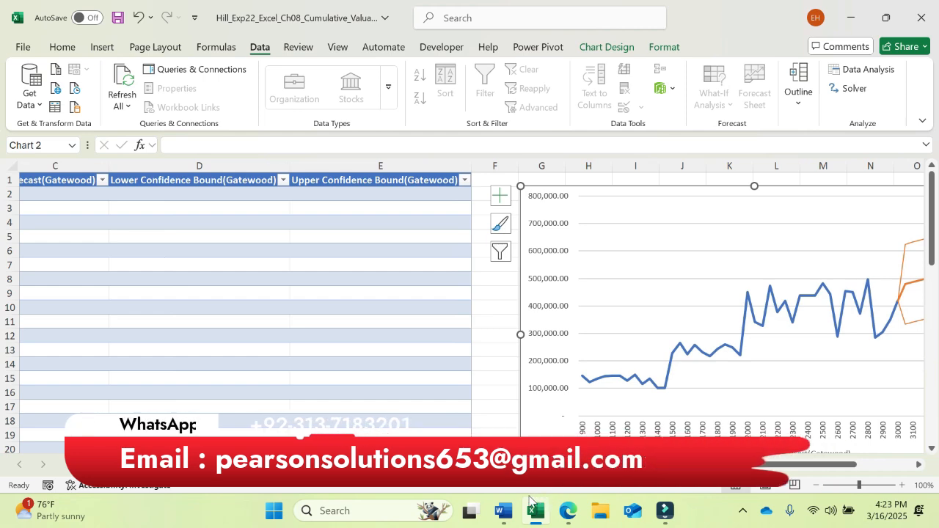
- Switch to the Word instructions and highlight the Mac note at the end of step 10 in yellow
left_click(513, 511)
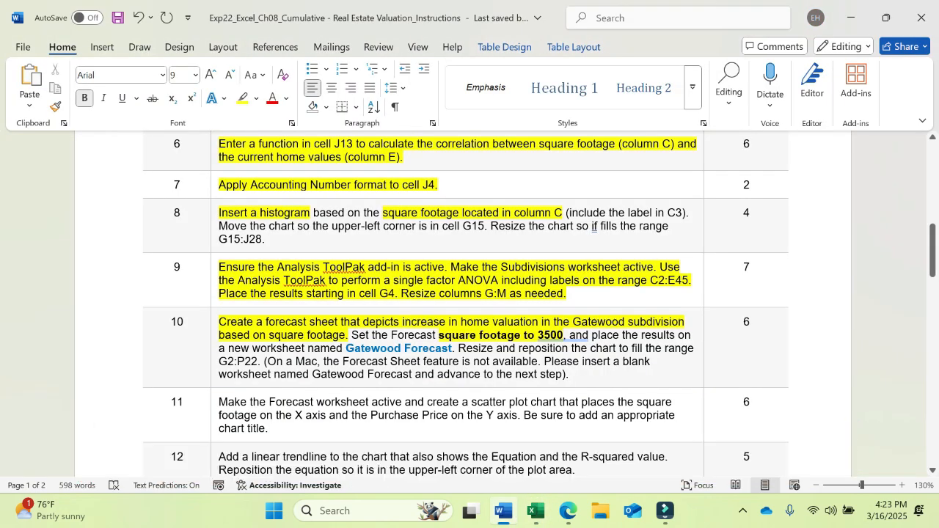
left_click(366, 361)
left_click_drag(267, 361, 571, 375)
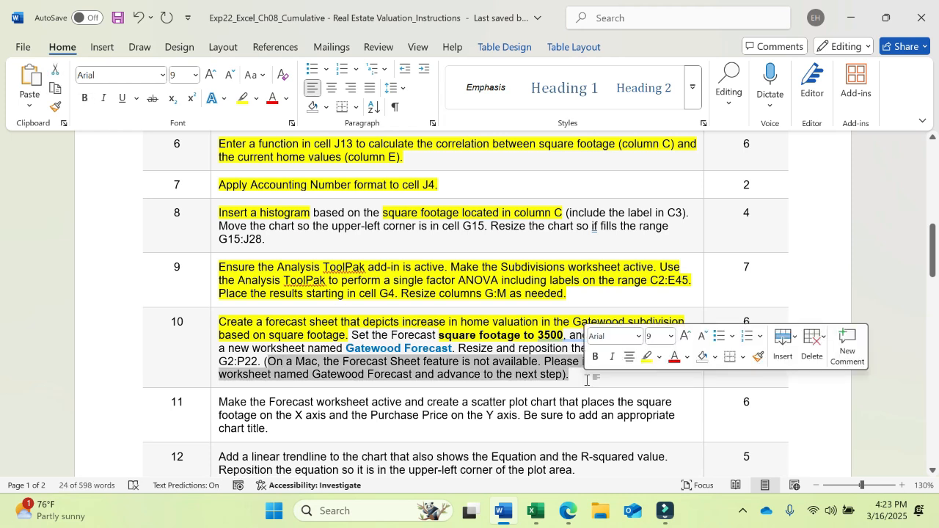
left_click(647, 357)
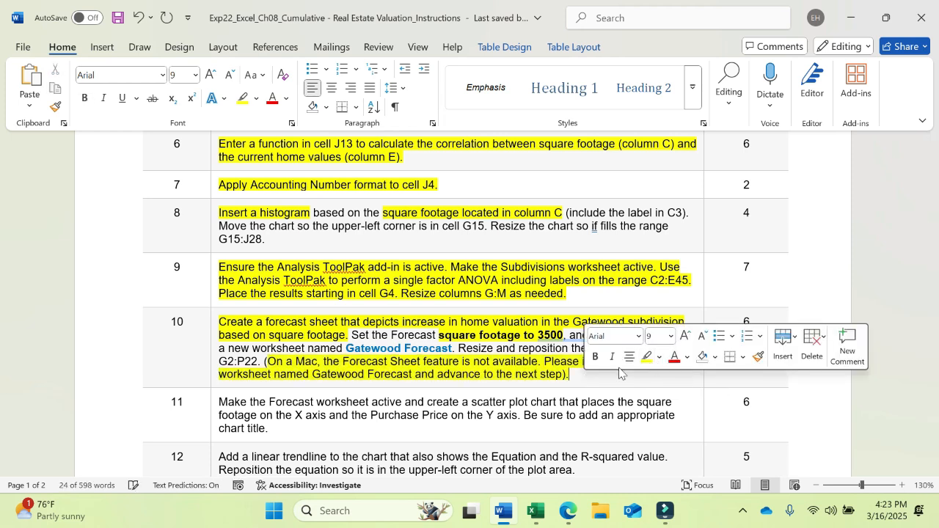
key("Right")
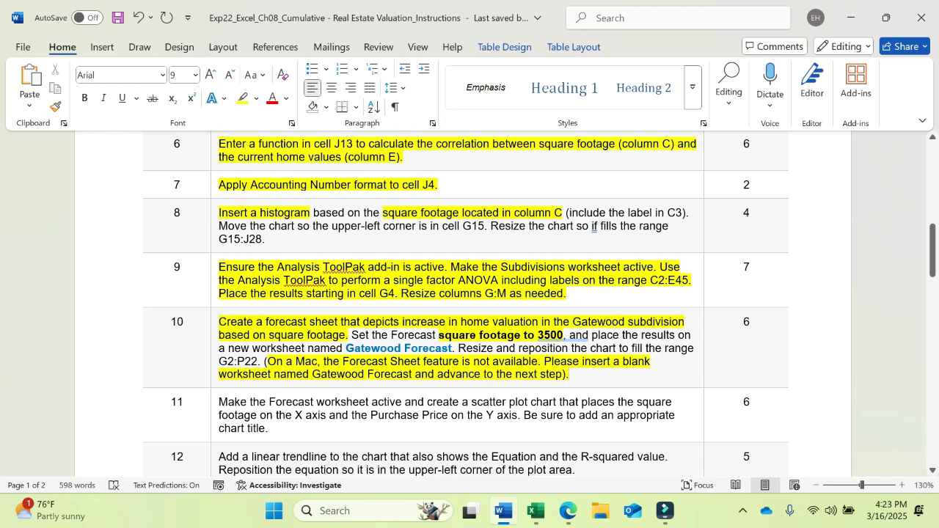
- Return to the project description at the start of the instructions, then switch to the Gatewood Forecast sheet in Excel
left_click_drag(932, 249, 922, 160)
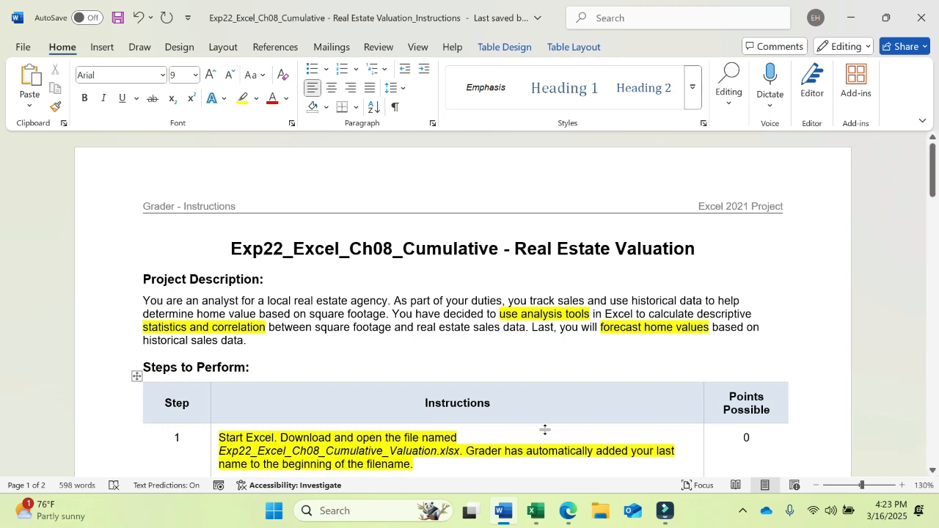
left_click(544, 509)
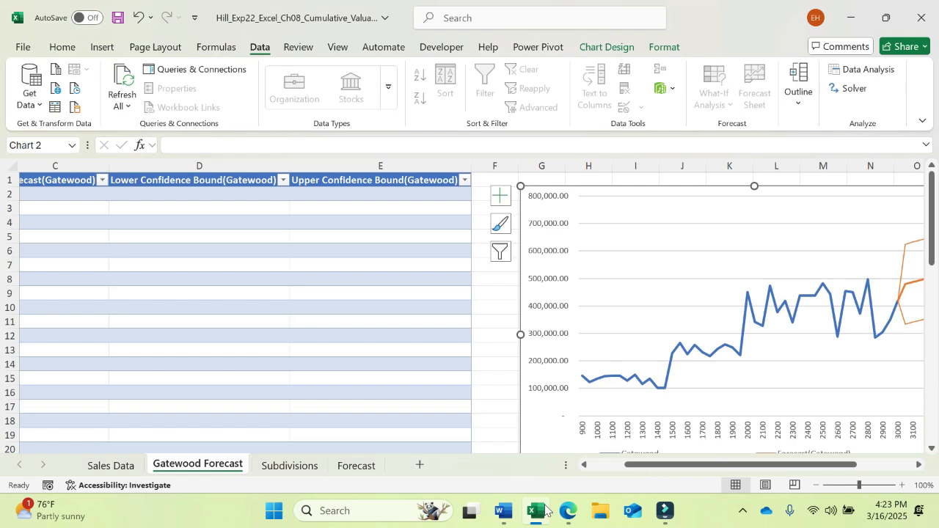
left_click(501, 432)
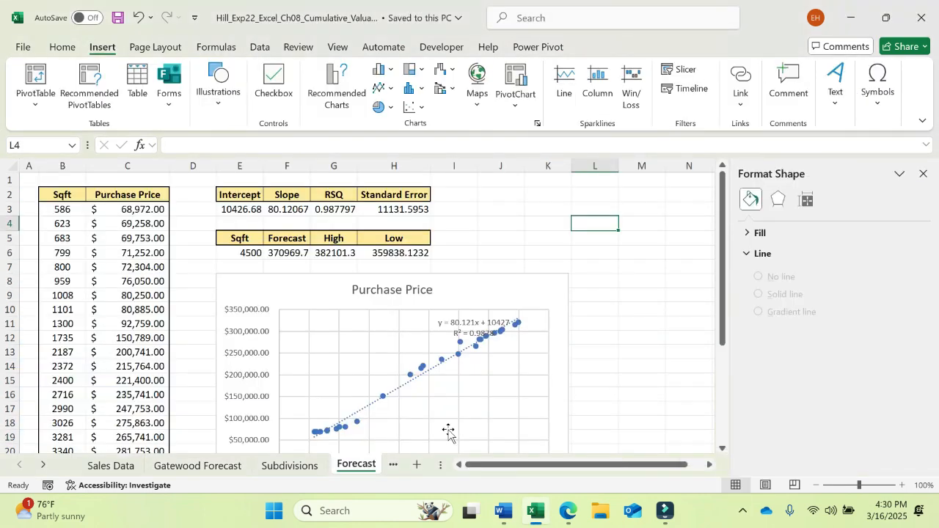
- Review the Subdivisions, Gatewood Forecast and Sales Data worksheets in turn, ending at cell G2 of Sales Data
left_click(393, 465)
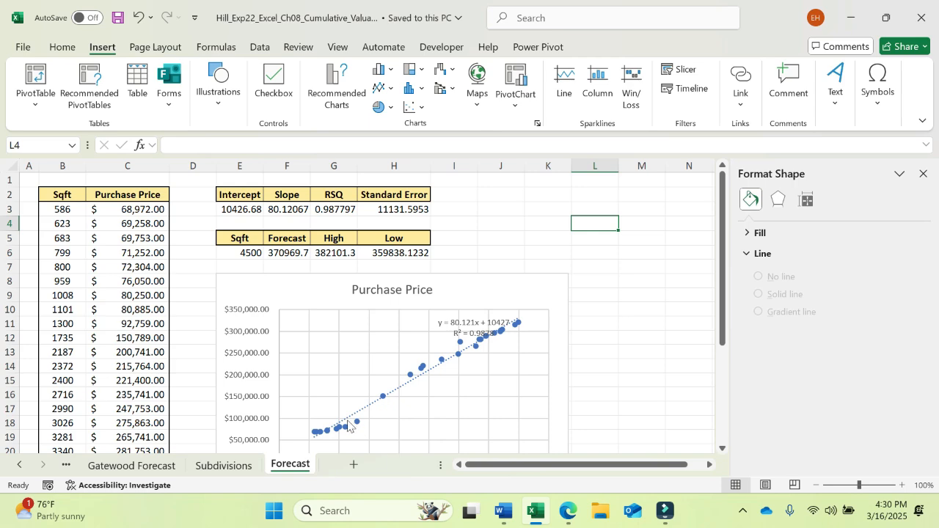
left_click(223, 465)
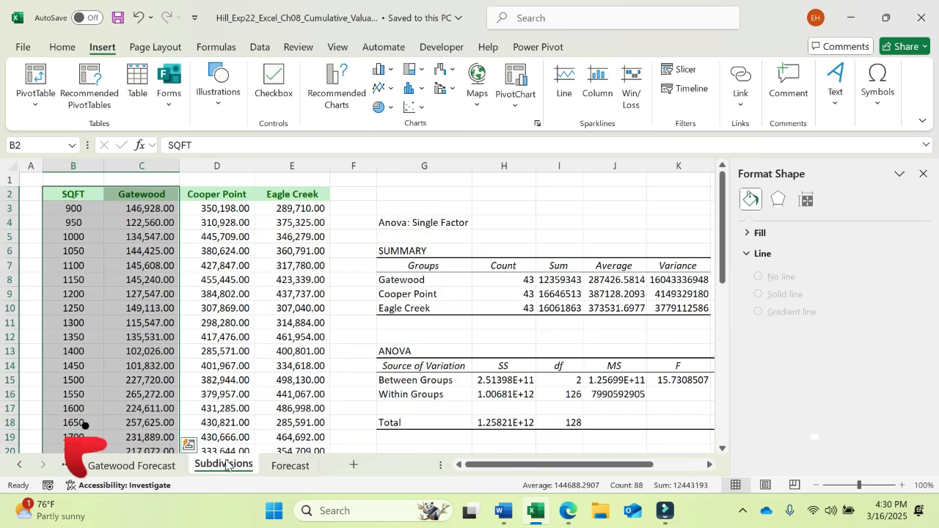
left_click(157, 465)
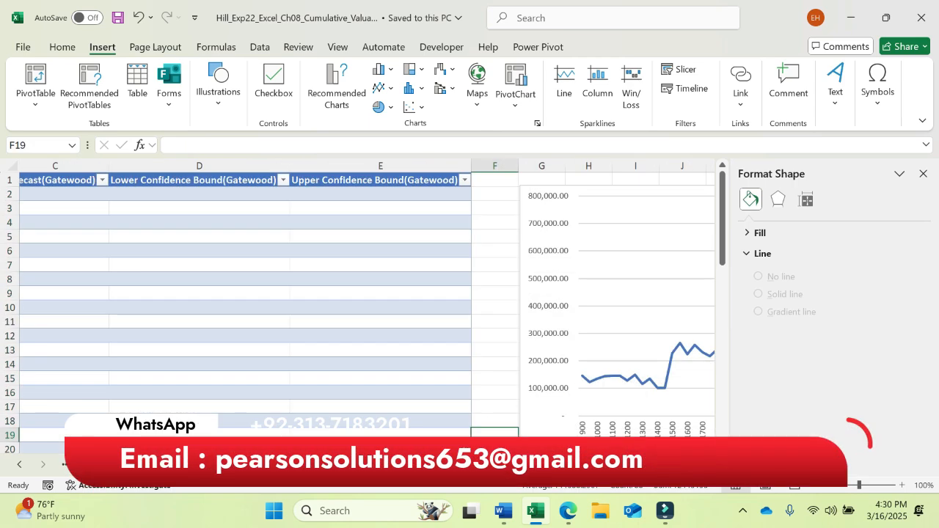
left_click(68, 465)
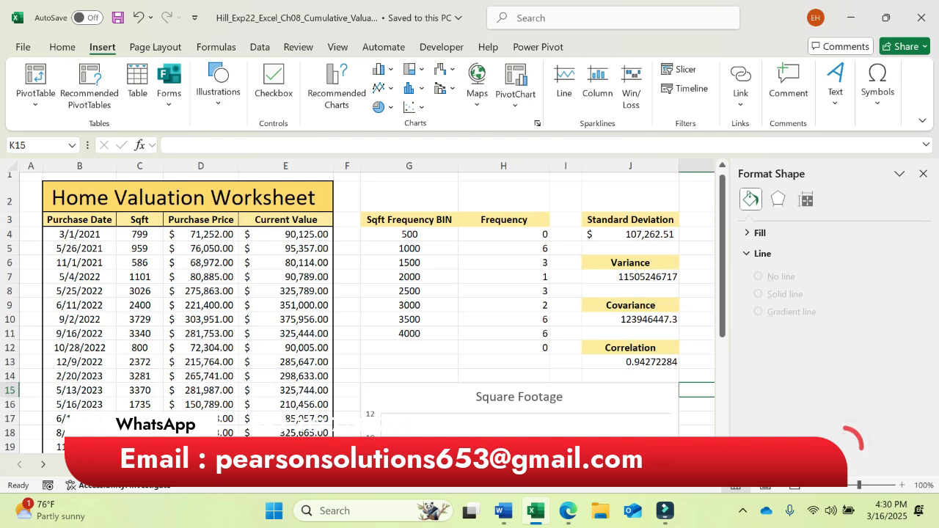
left_click(462, 197)
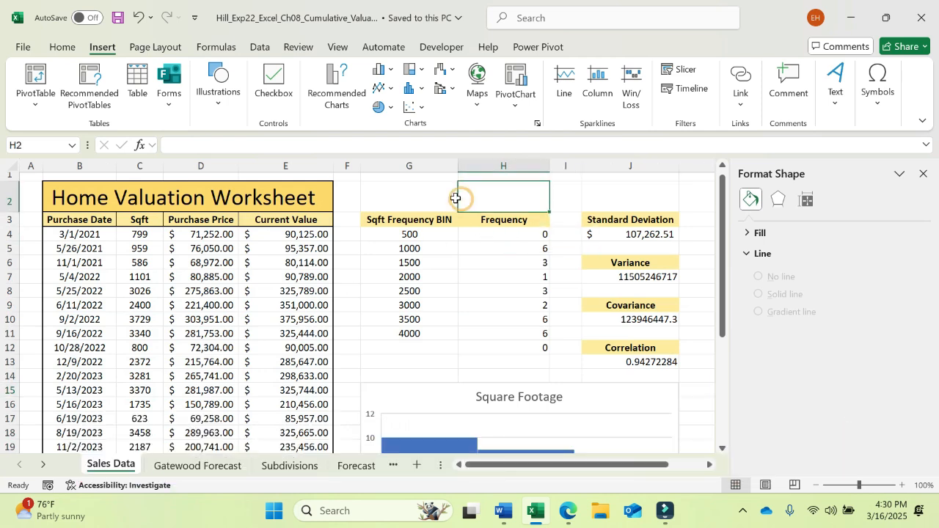
left_click(409, 190)
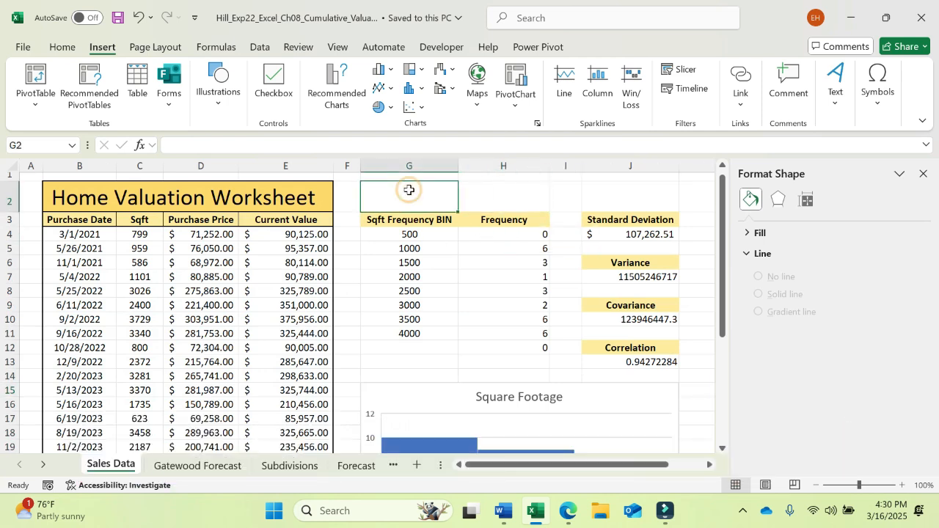